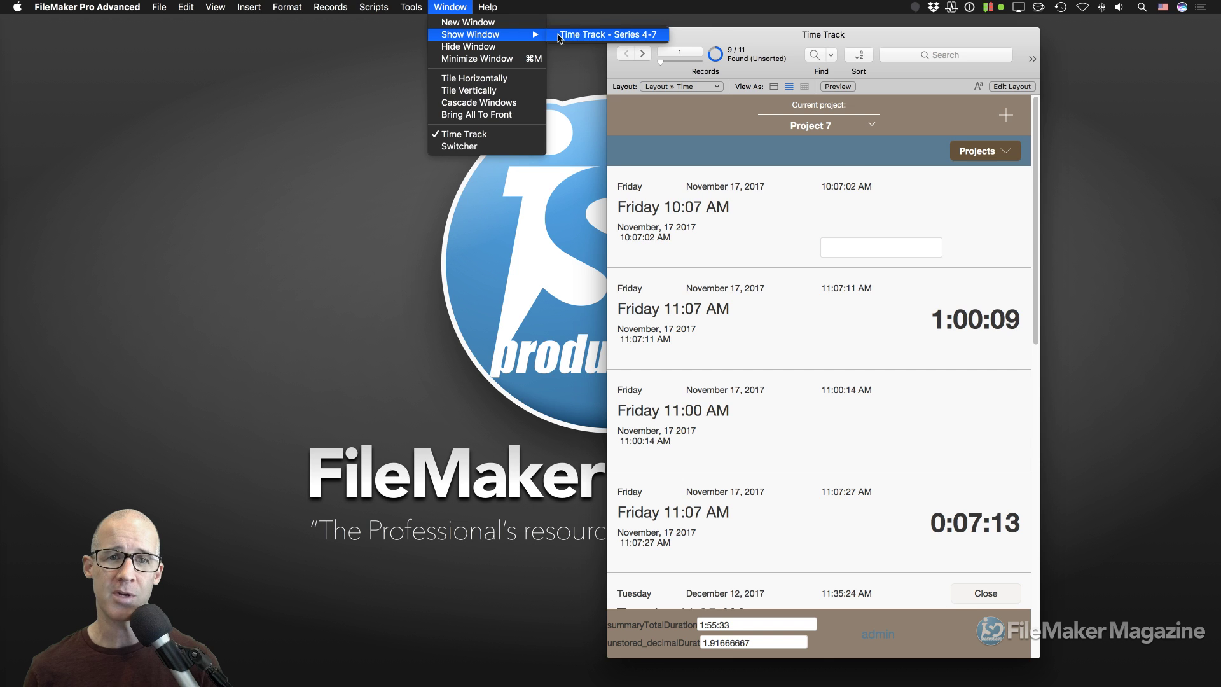
Show the Time Track - Series 4-7 window, place it left of Time Track, and make it taller.
left_click(639, 35)
left_click_drag(681, 40, 465, 42)
left_click_drag(697, 34, 702, 40)
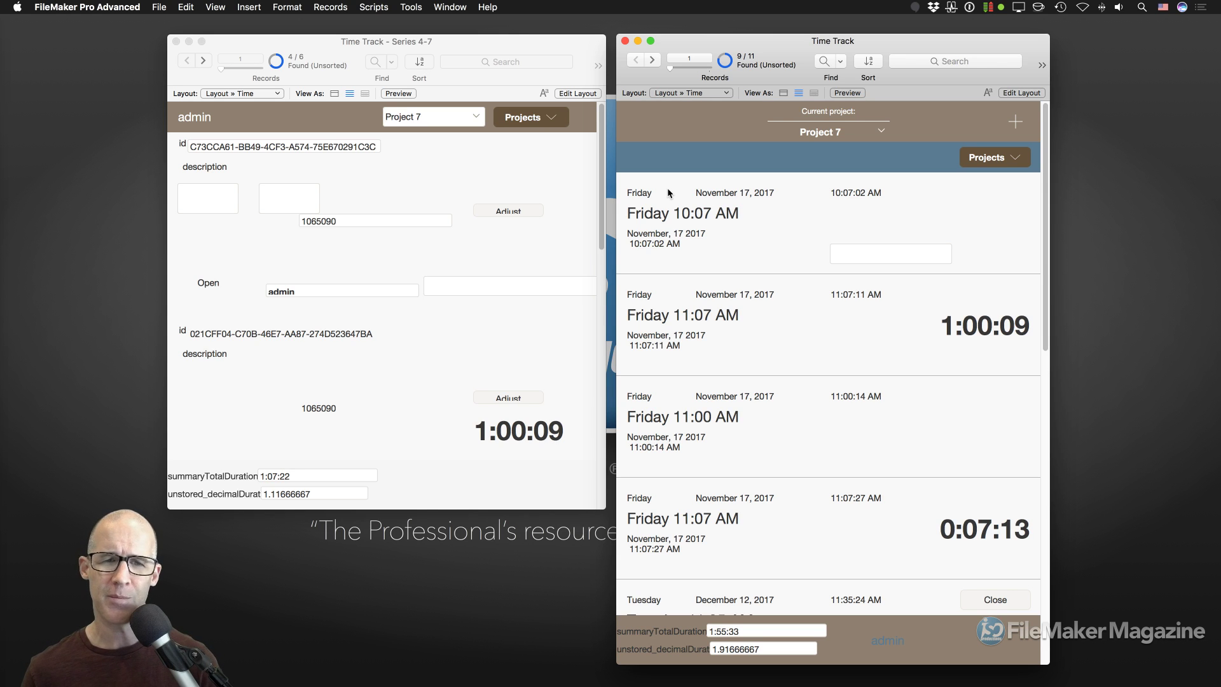
left_click(543, 187)
left_click_drag(605, 508, 604, 580)
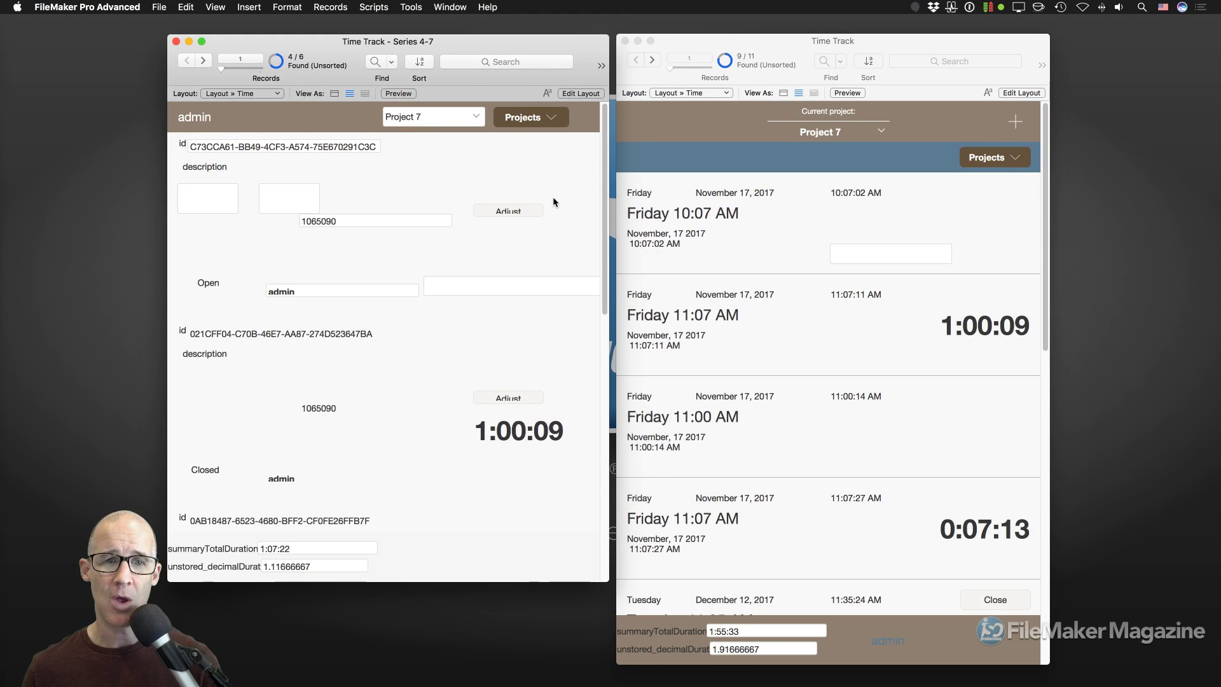
Shift both windows further left and switch the Series 4-7 window to Layout mode.
left_click_drag(539, 36, 507, 35)
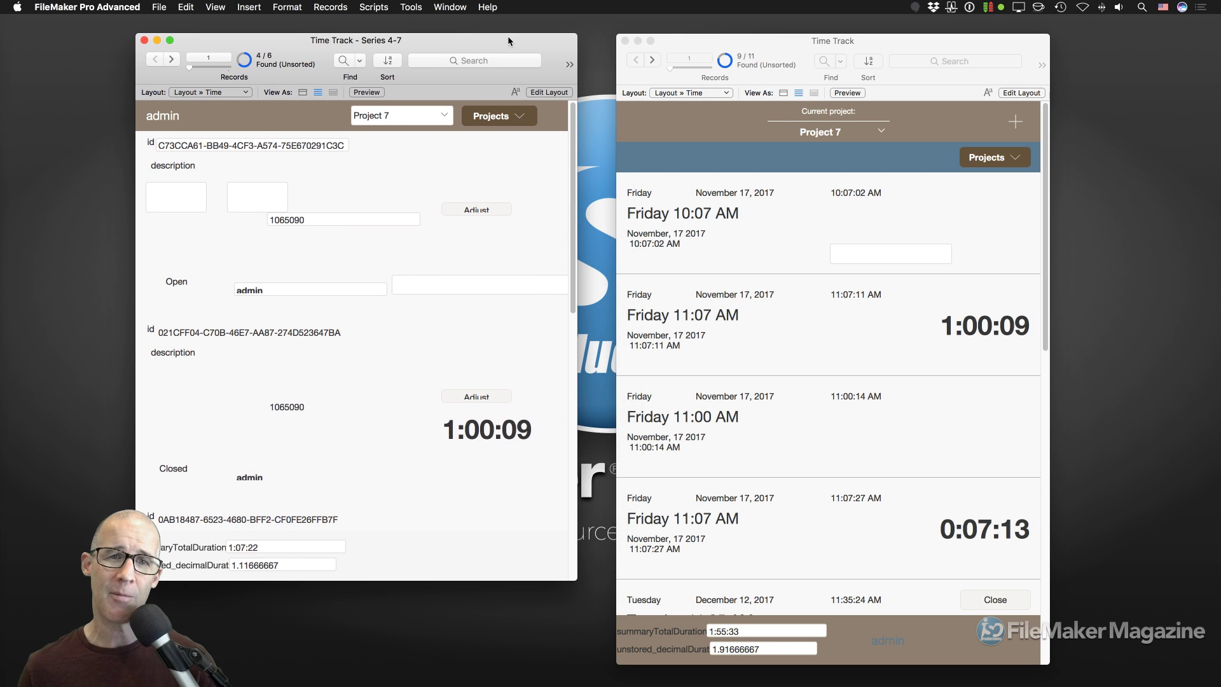
left_click_drag(697, 40, 666, 40)
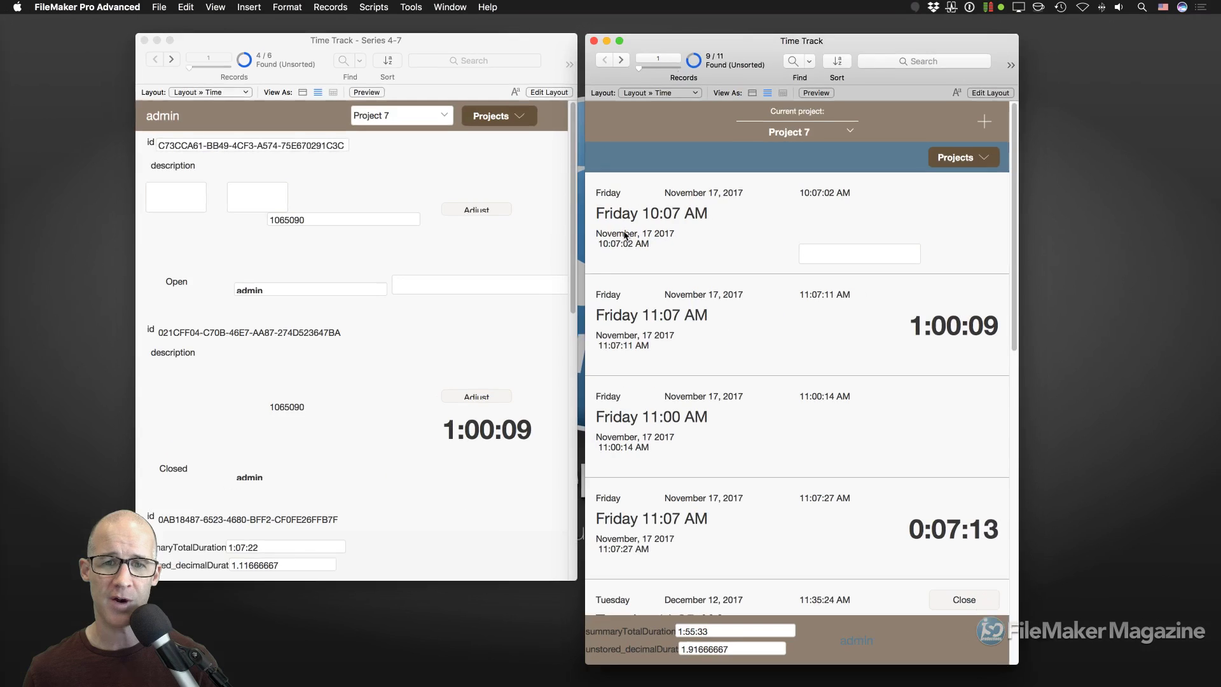
key("super+l")
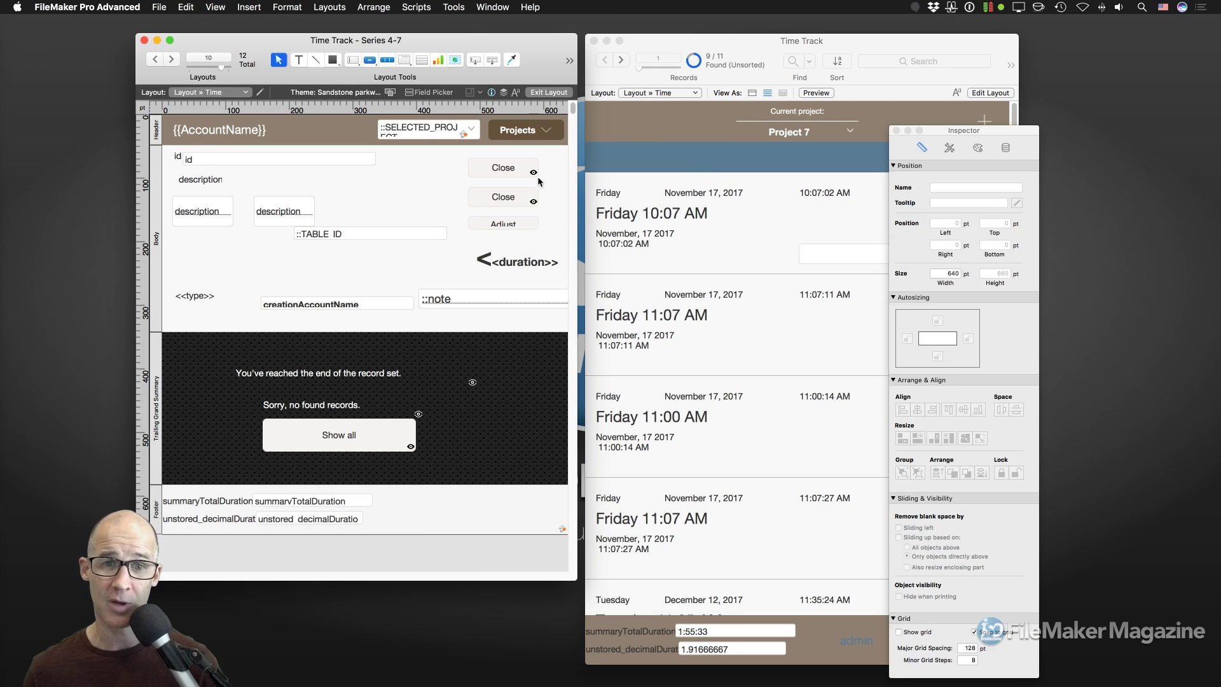
Switch Time Track to Layout mode, shift both windows left, and move the Inspector up.
left_click(677, 167)
key("super+l")
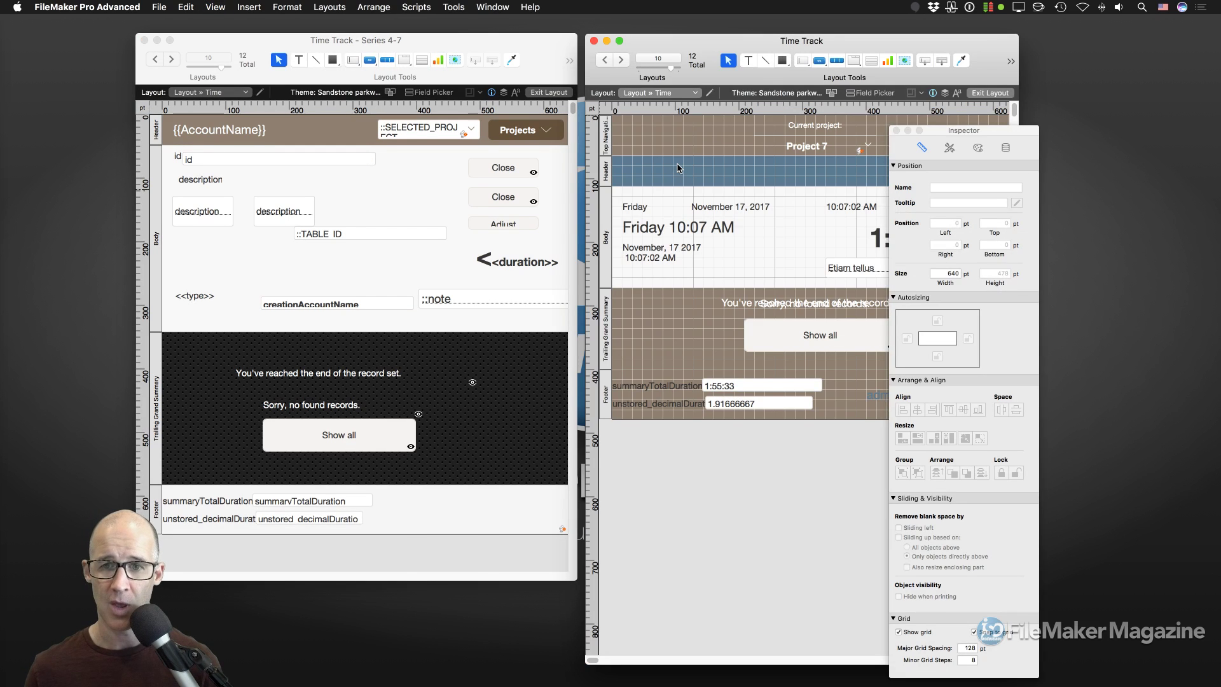
left_click_drag(541, 40, 501, 43)
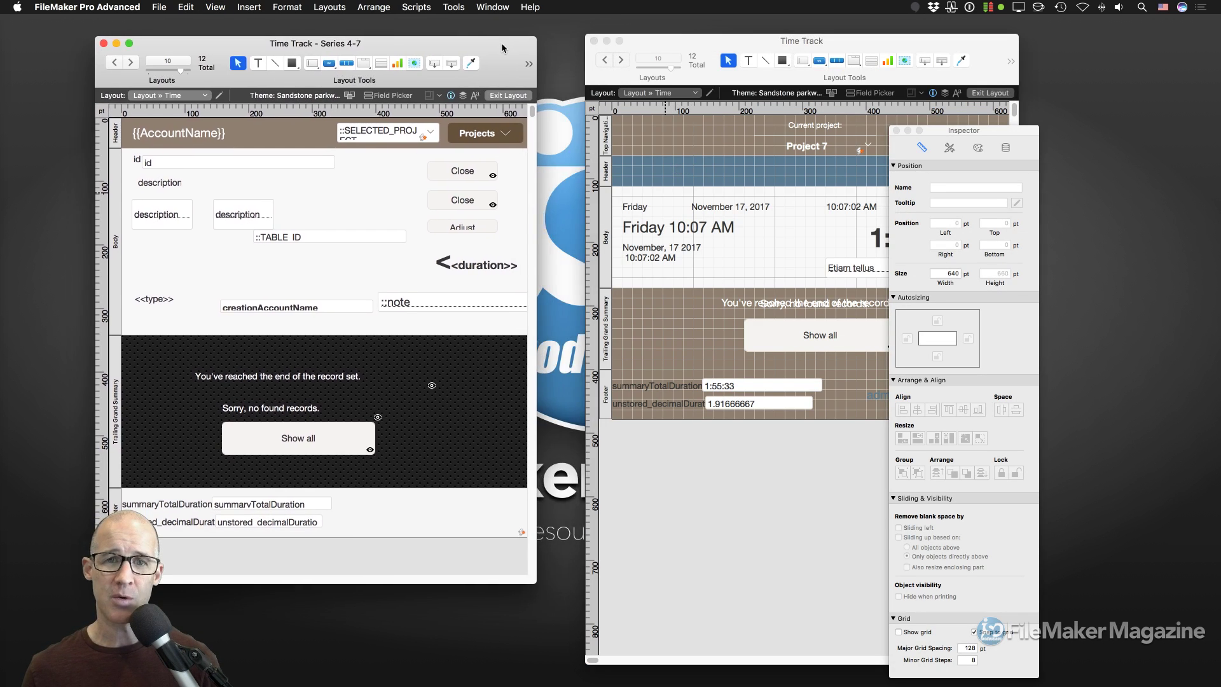
left_click_drag(655, 38, 611, 39)
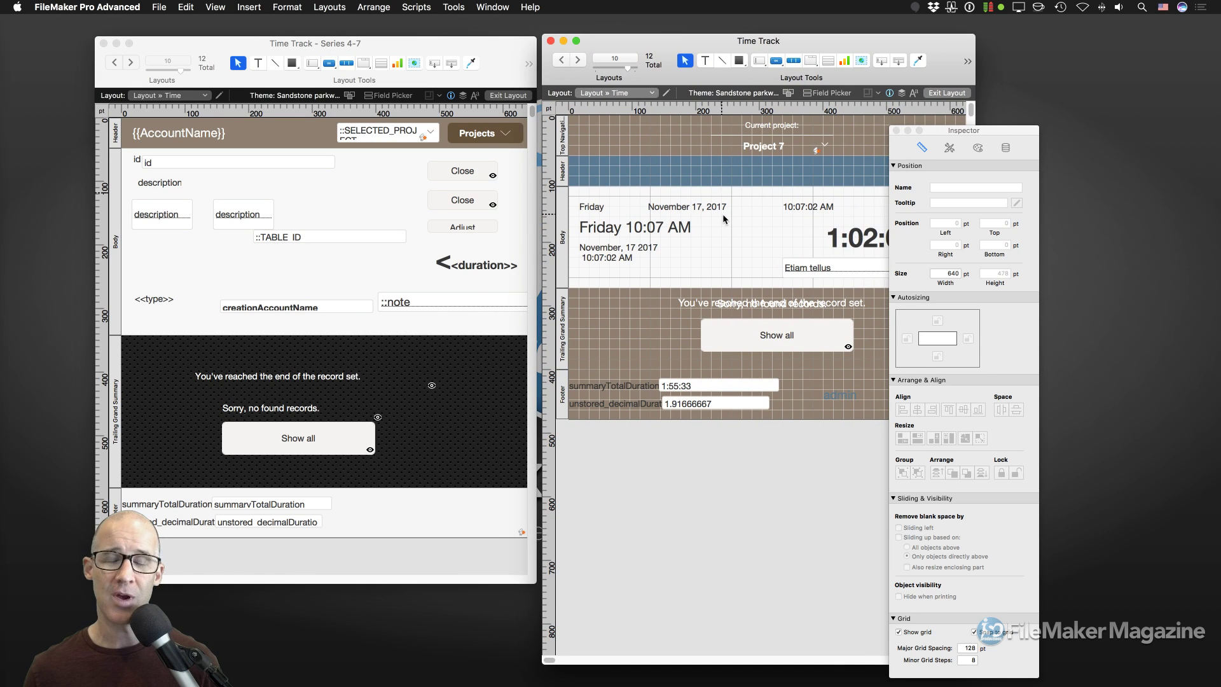
left_click_drag(946, 130, 926, 32)
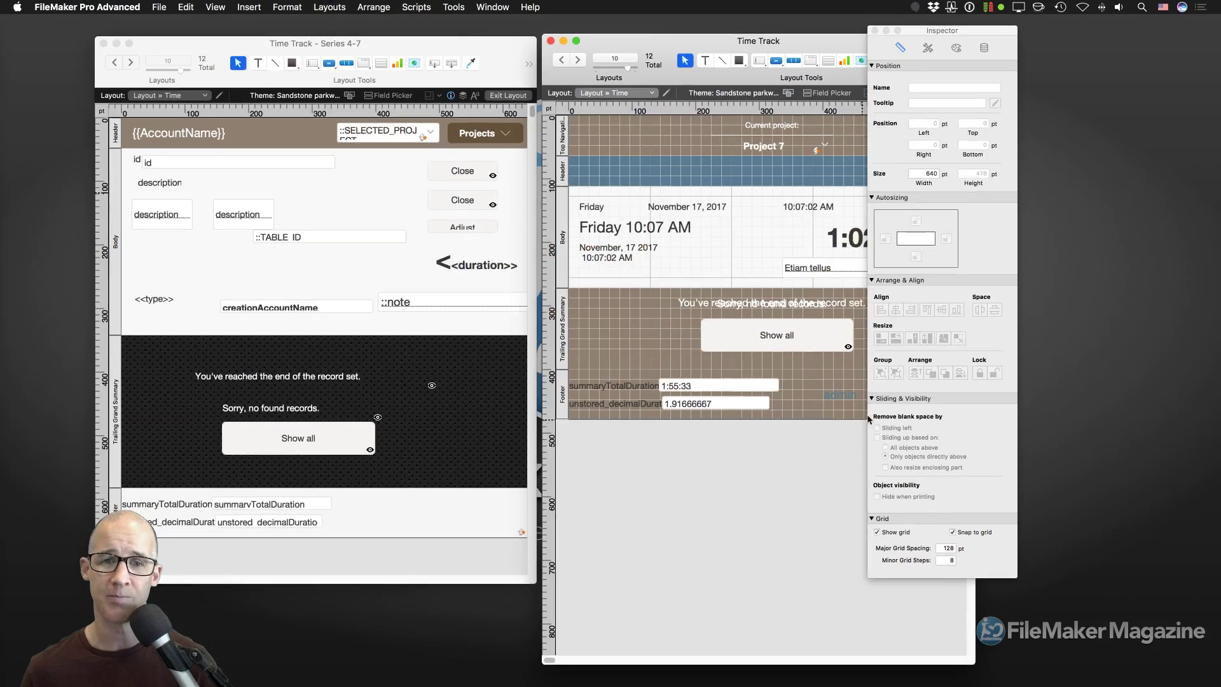
Turn on Show grid, then return the Series 4-7 window to Browse mode.
left_click(423, 255)
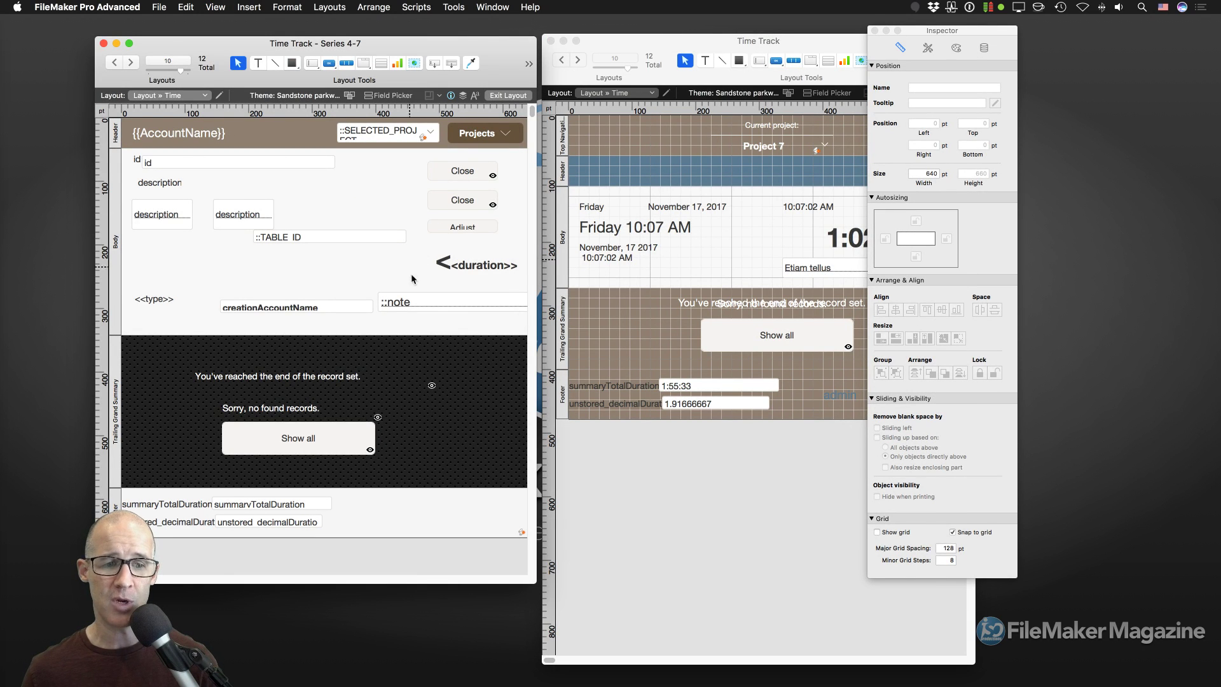
left_click(896, 533)
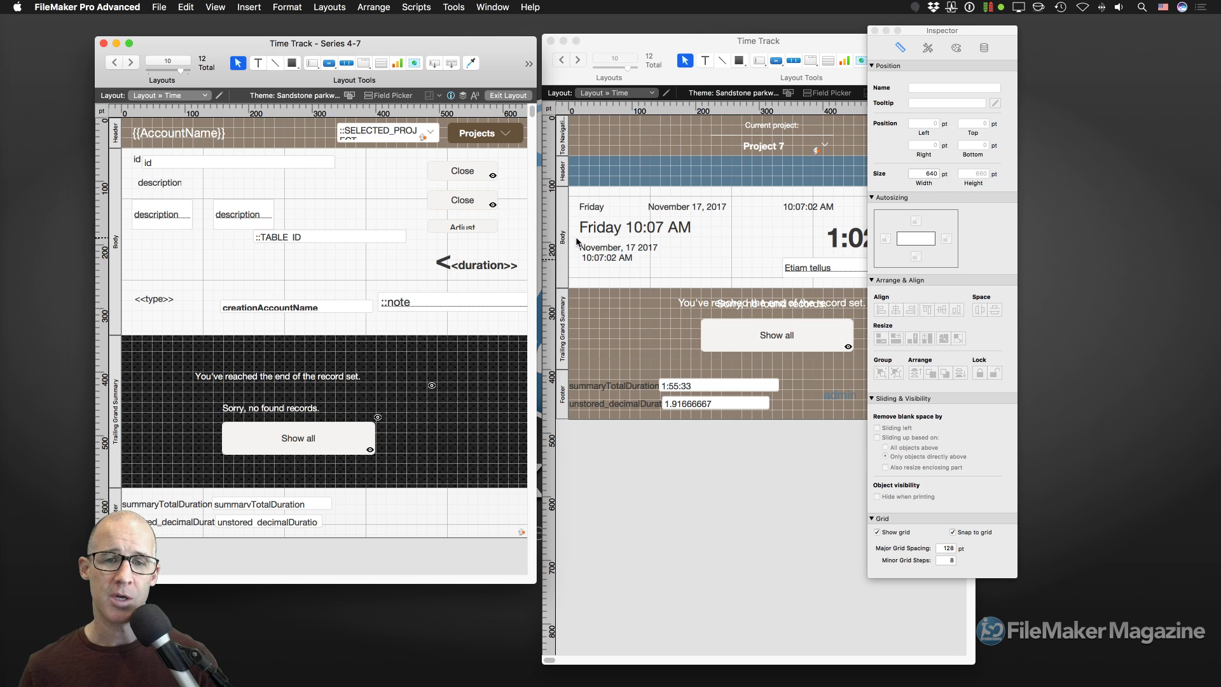
key("super+b")
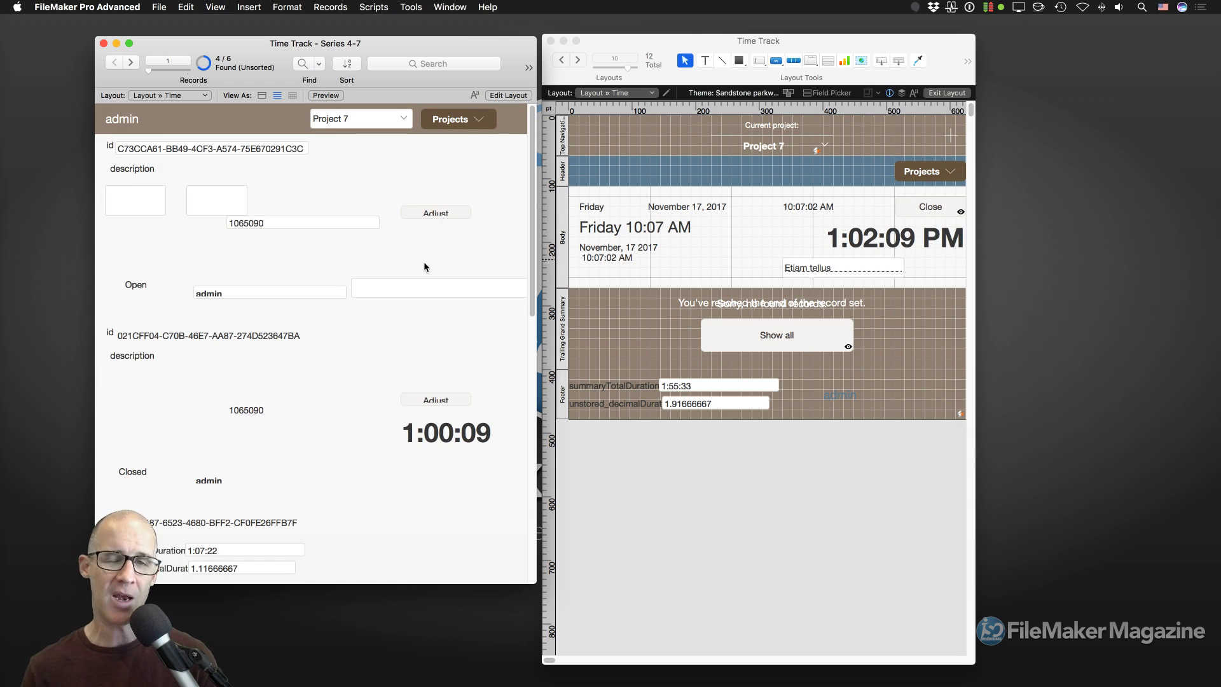
scroll(423, 262, "down", 5)
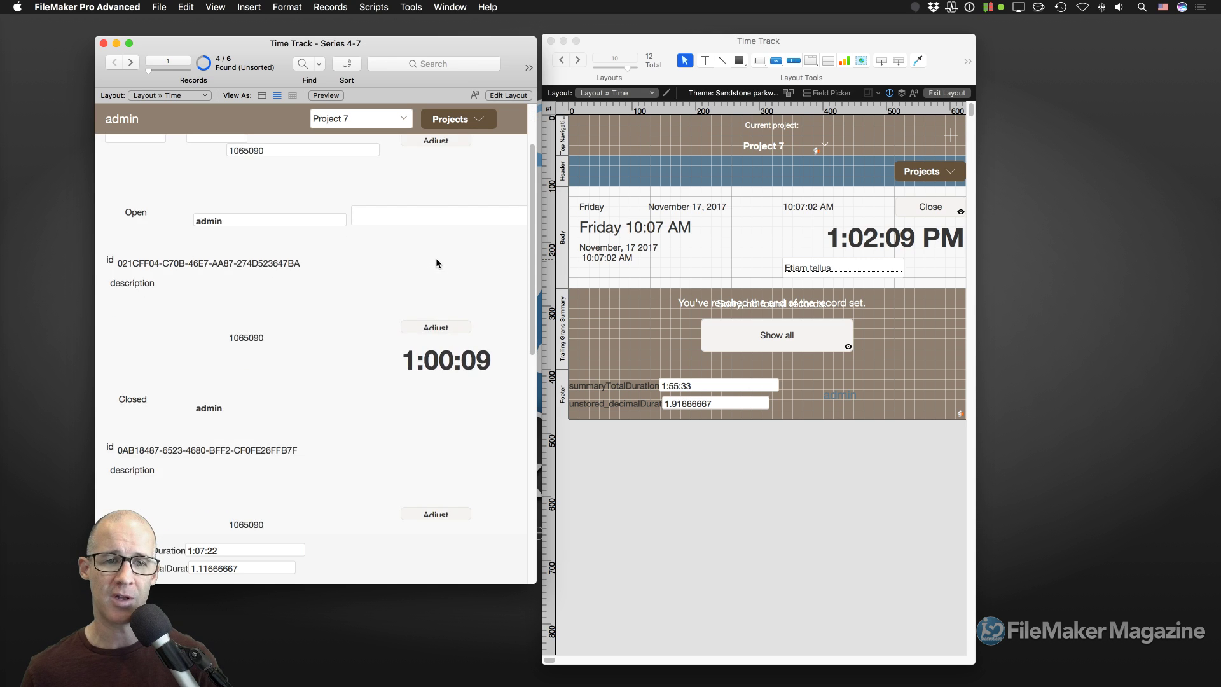
scroll(437, 265, "down", 4)
scroll(437, 274, "up", 6)
scroll(438, 278, "up", 3)
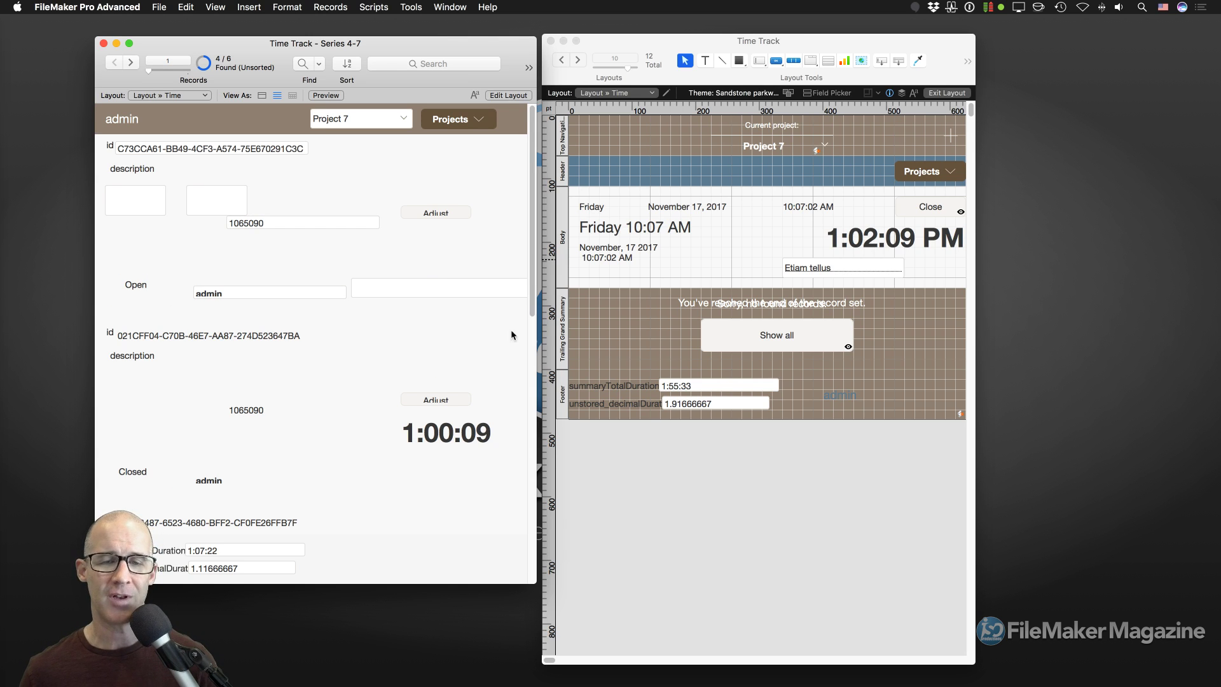
In the Inspector, check the Body, Trailing Grand Summary and small add-button sizes and positions.
key("super+i")
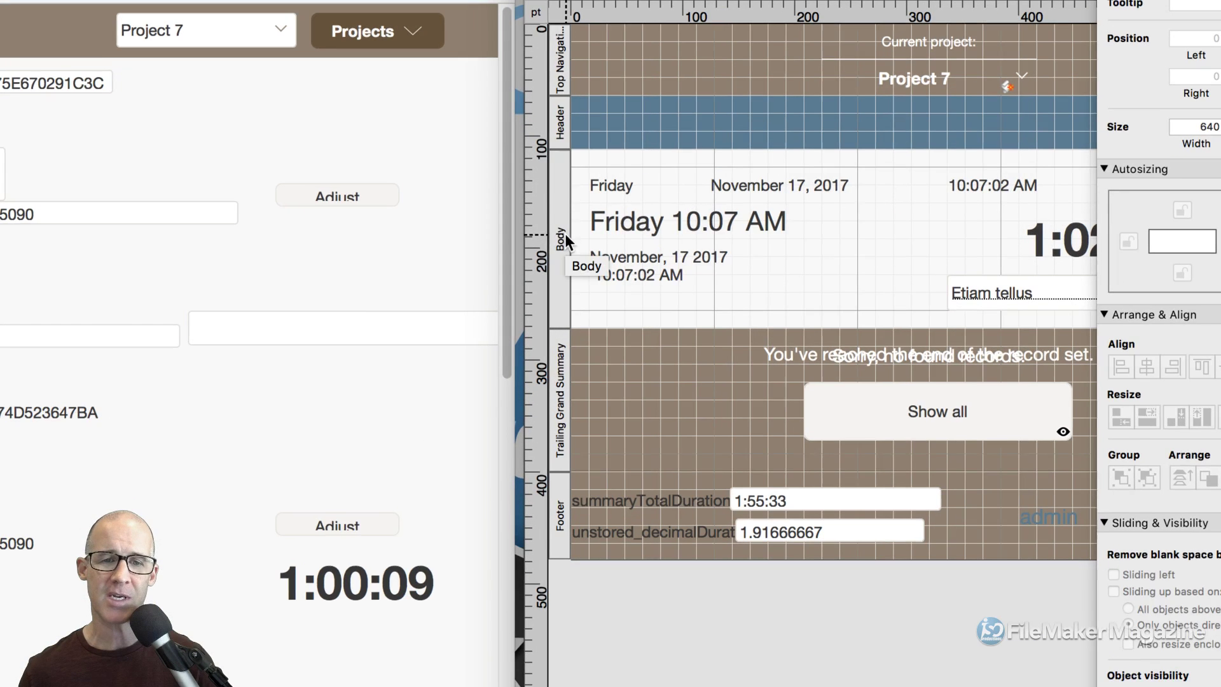
left_click(560, 222)
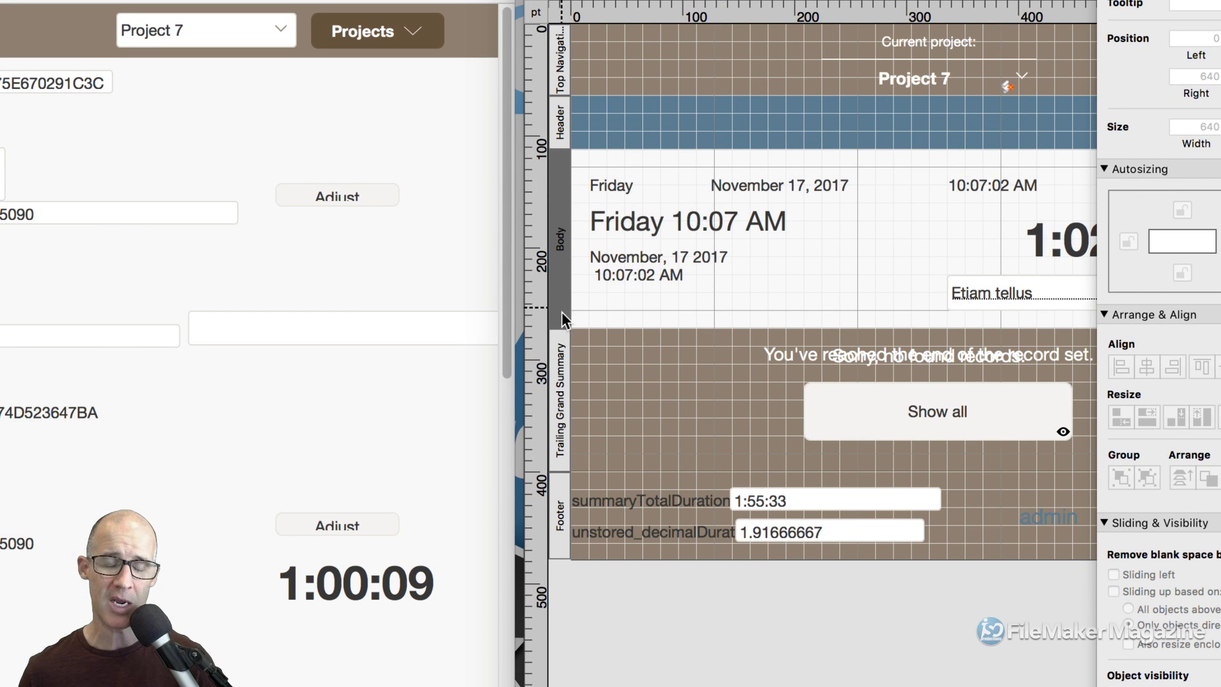
left_click(560, 378)
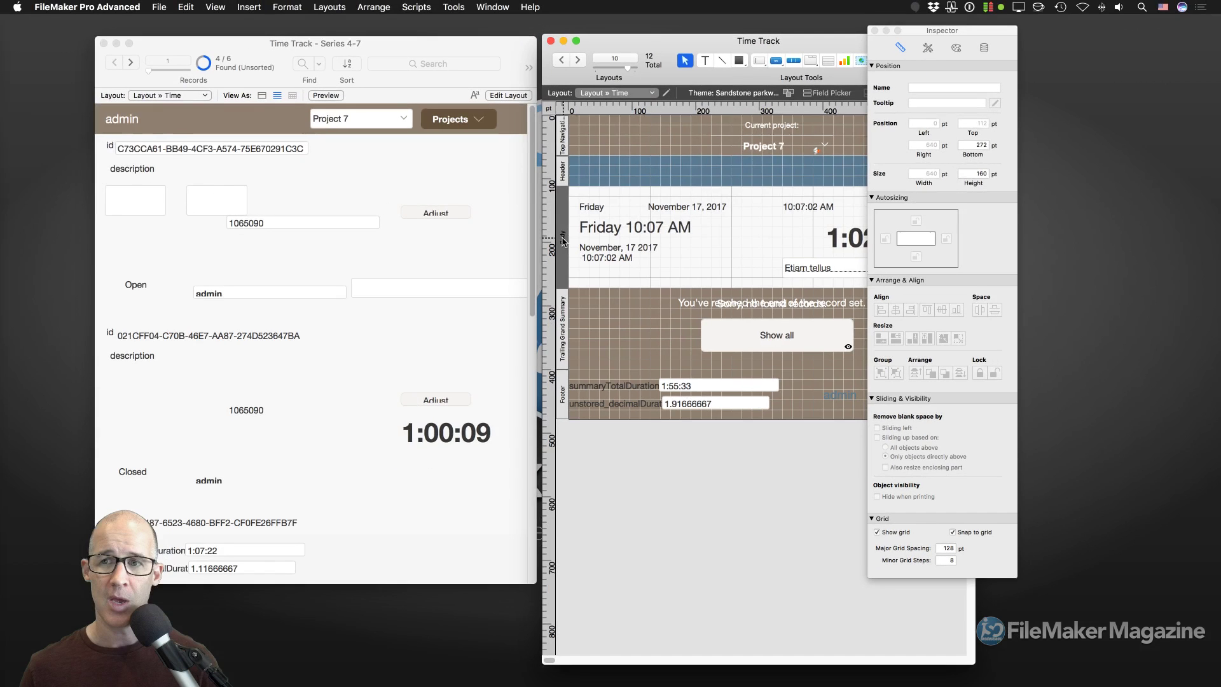
left_click_drag(918, 35, 1067, 46)
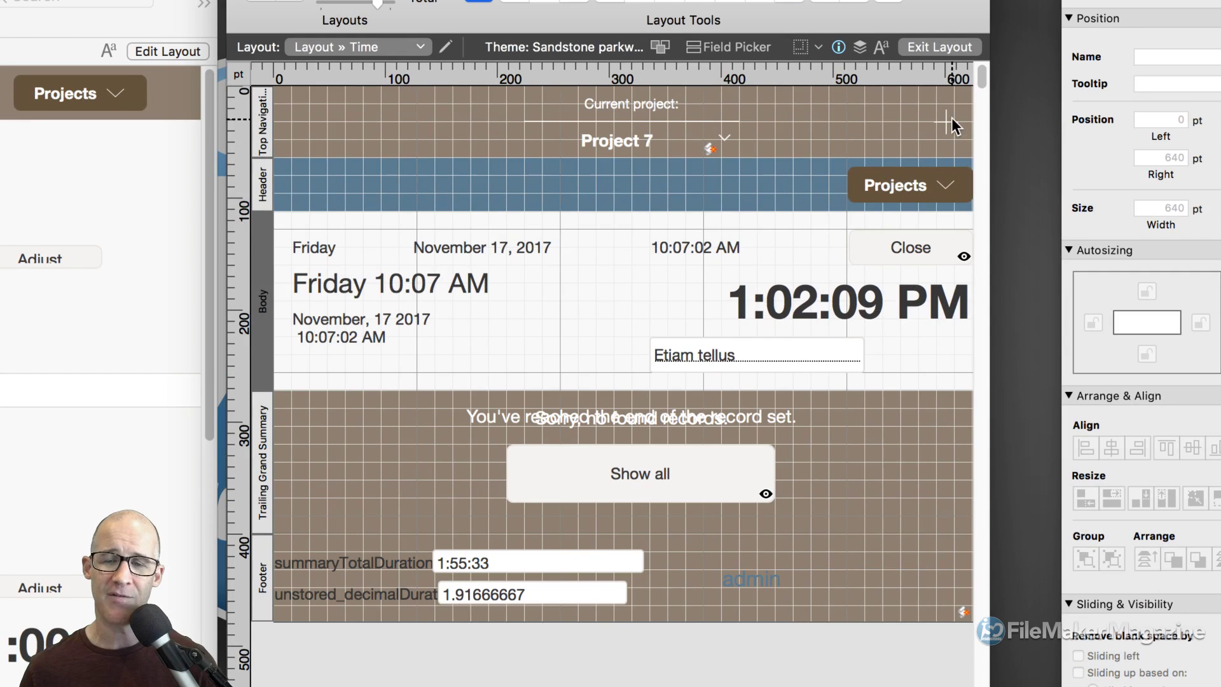
left_click(947, 125)
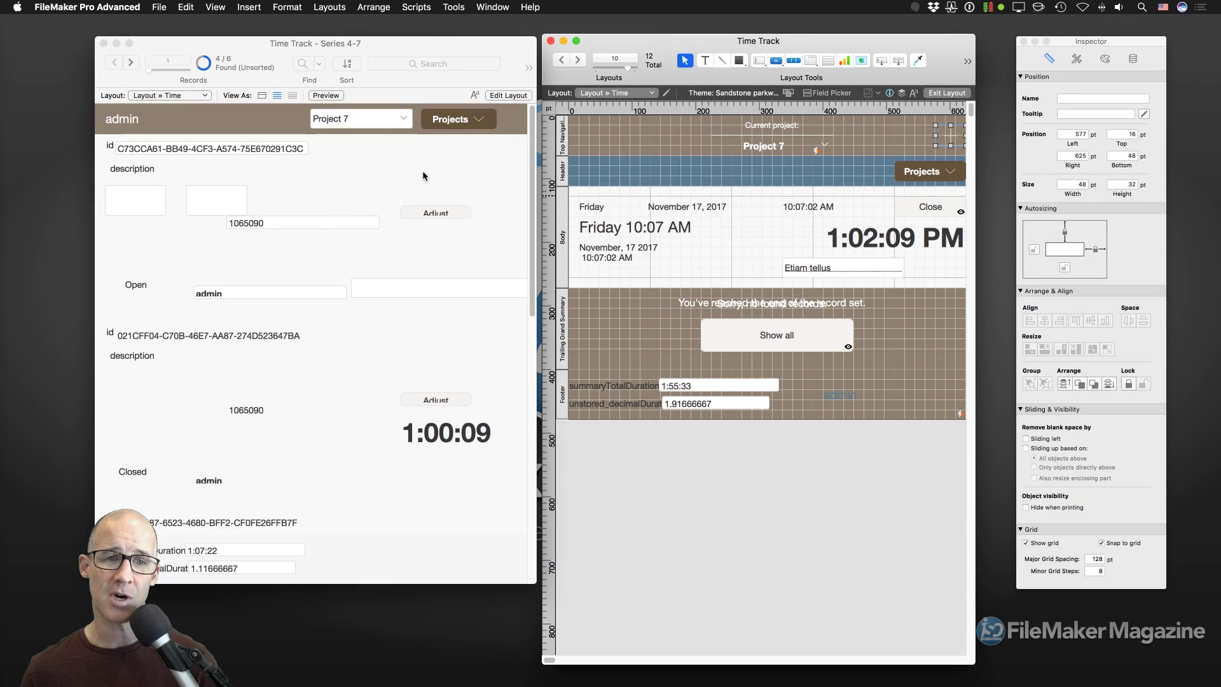
Put Series 4-7 in Layout mode to inspect its fields, then widen and shift the Time Track window.
left_click(18, 183)
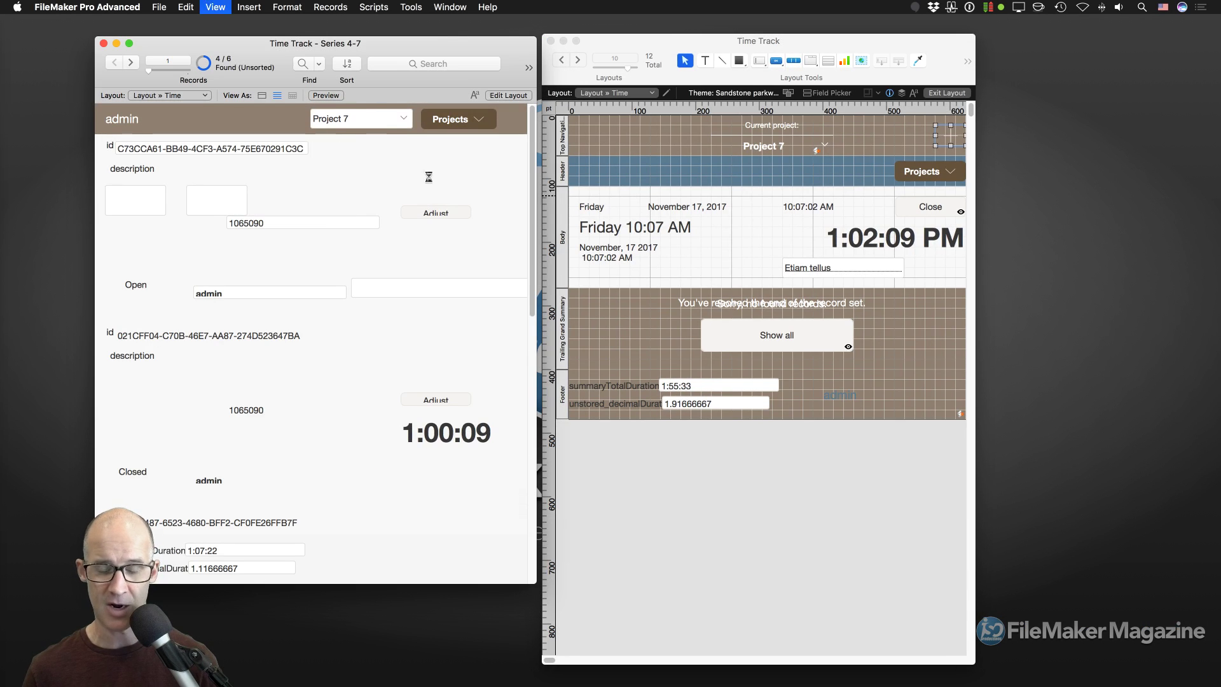
key("super+l")
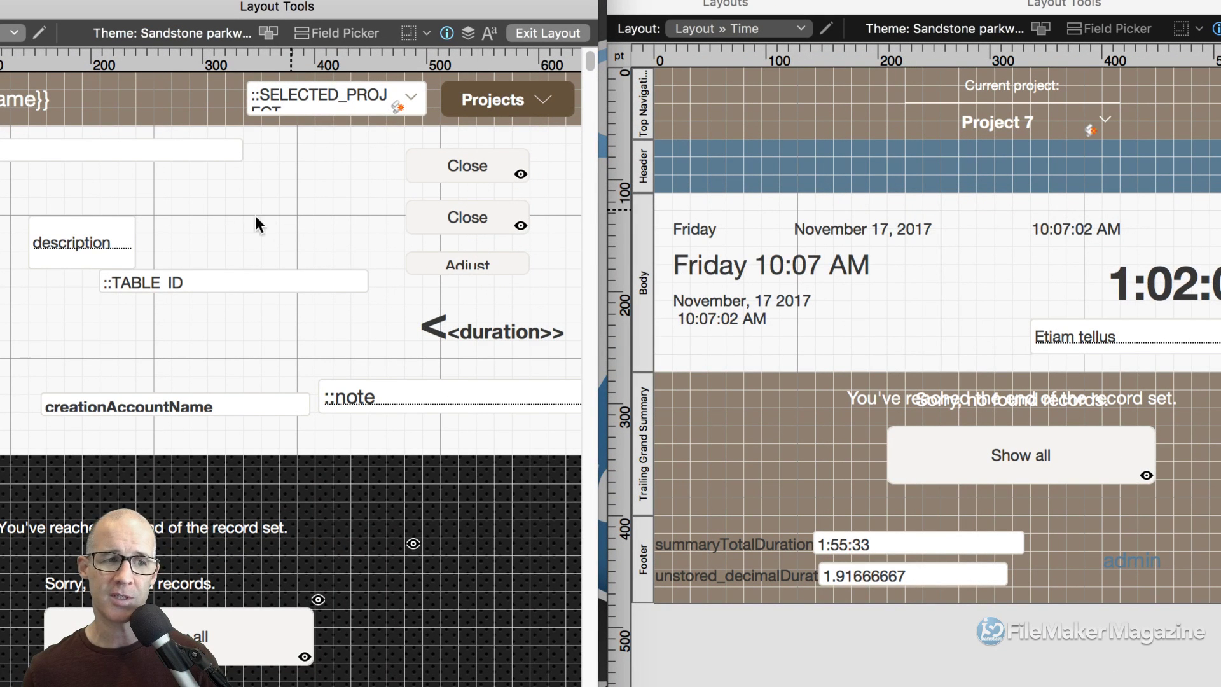
left_click(109, 231)
left_click(208, 277)
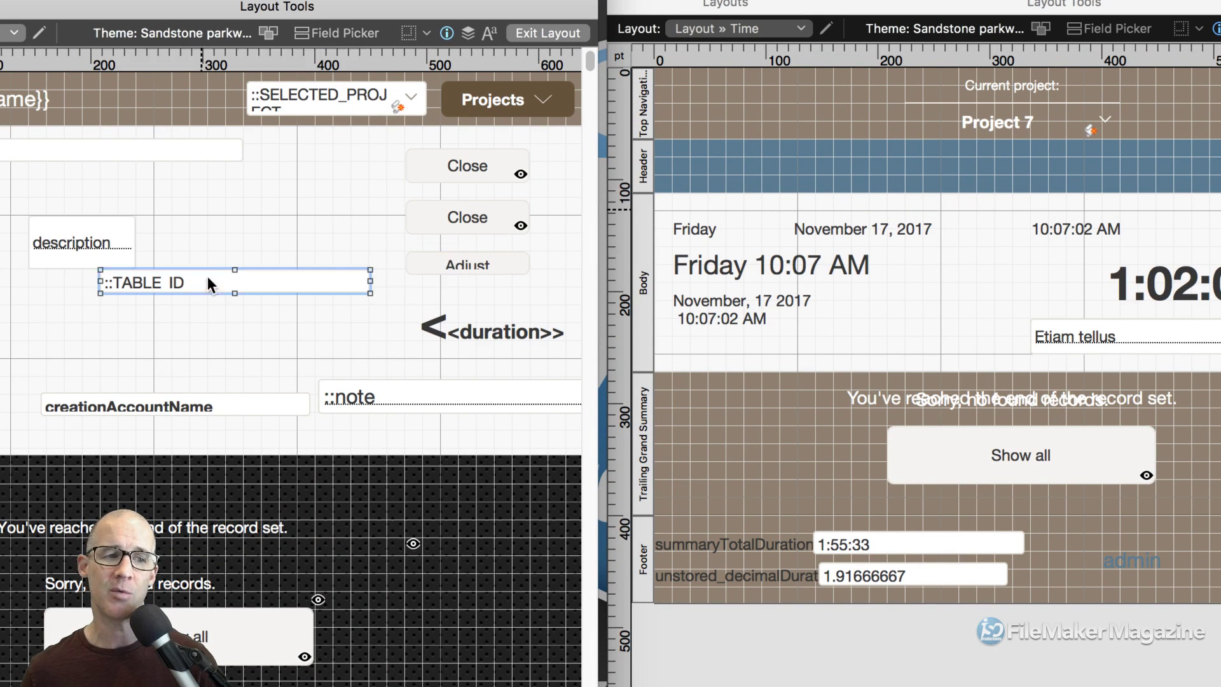
left_click(194, 152)
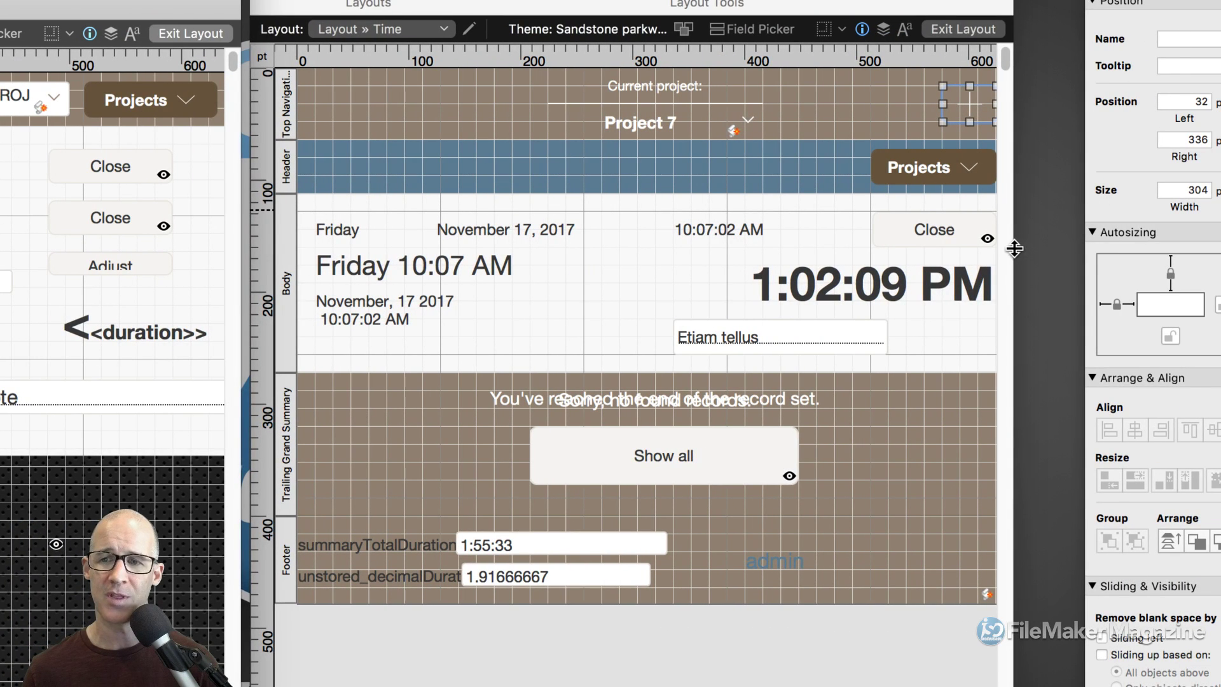
left_click_drag(1014, 243, 1103, 253)
left_click_drag(926, 13, 836, 16)
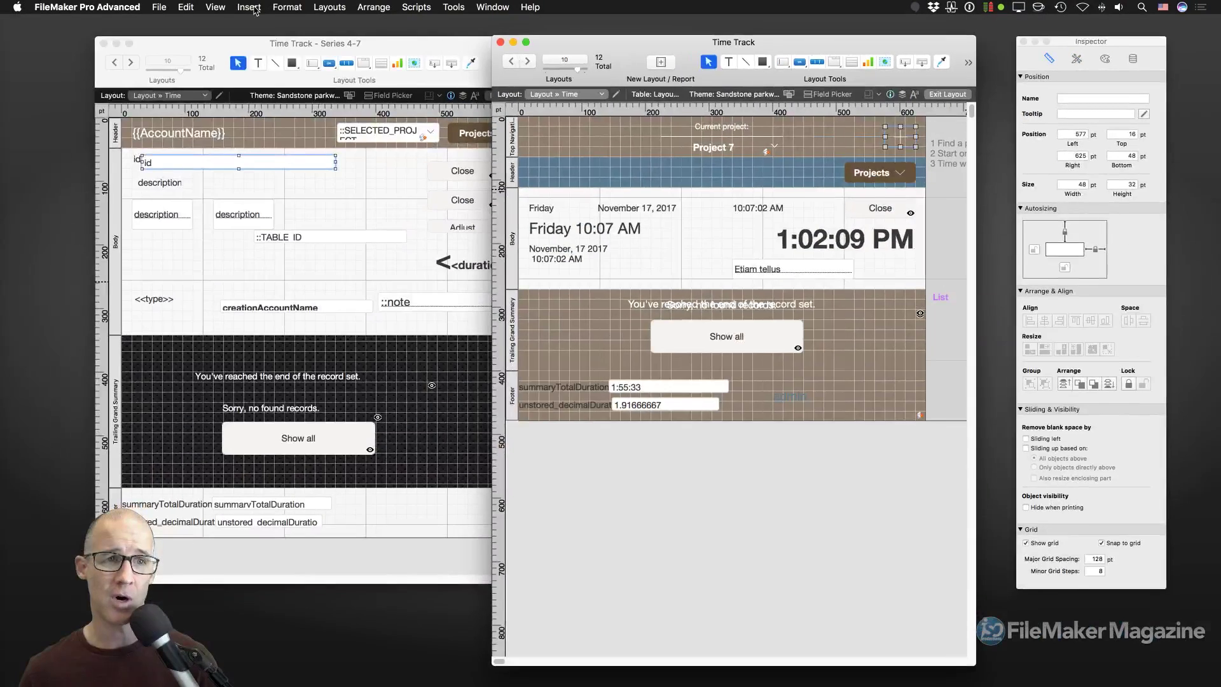
Add a vertical guide to the Time Track layout near its right edge.
left_click(218, 7)
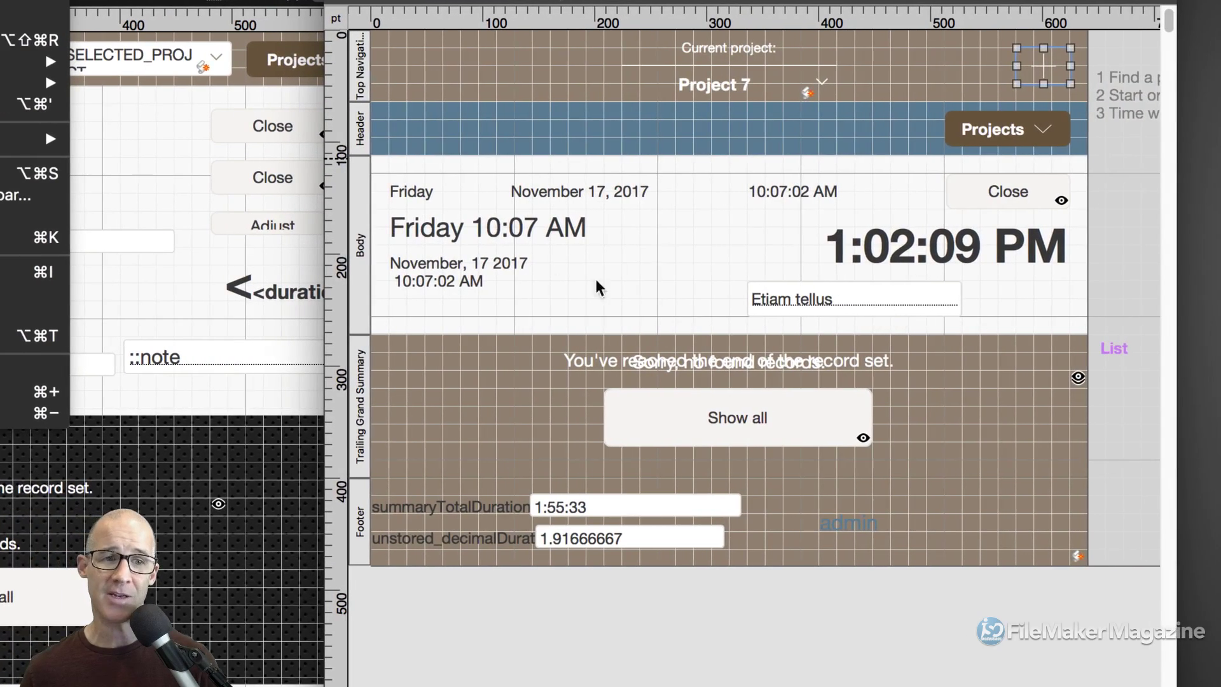
left_click(335, 245)
left_click_drag(333, 233, 1069, 251)
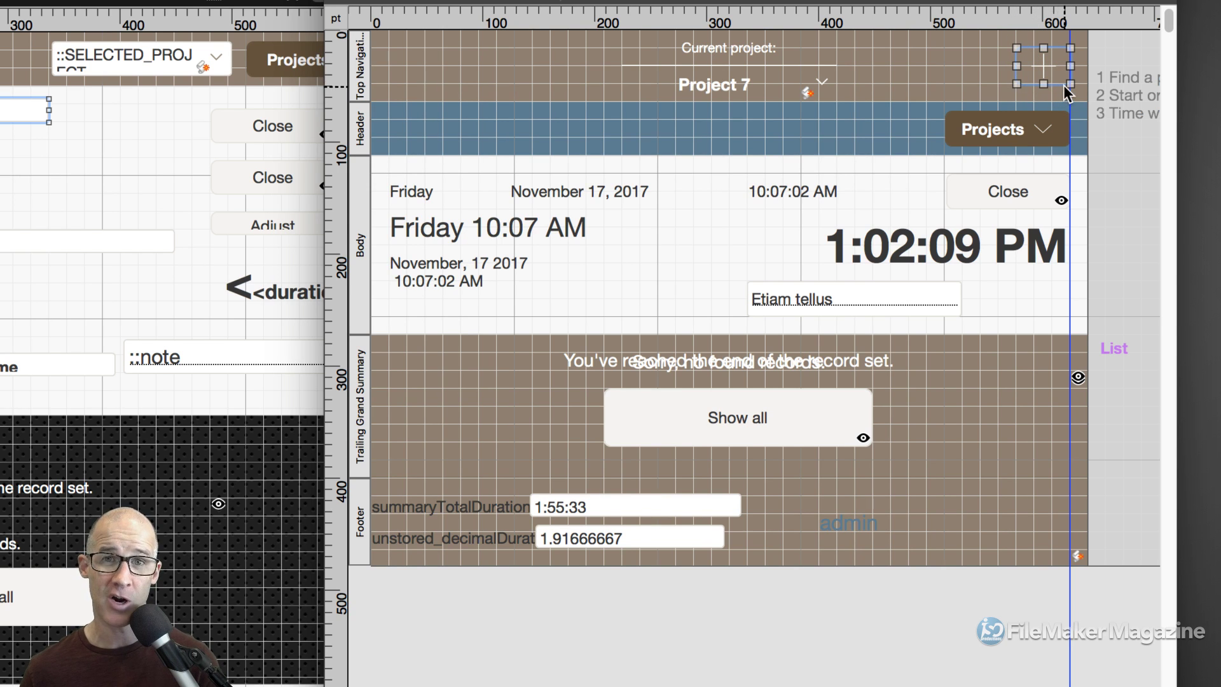
left_click_drag(1068, 592, 1041, 589)
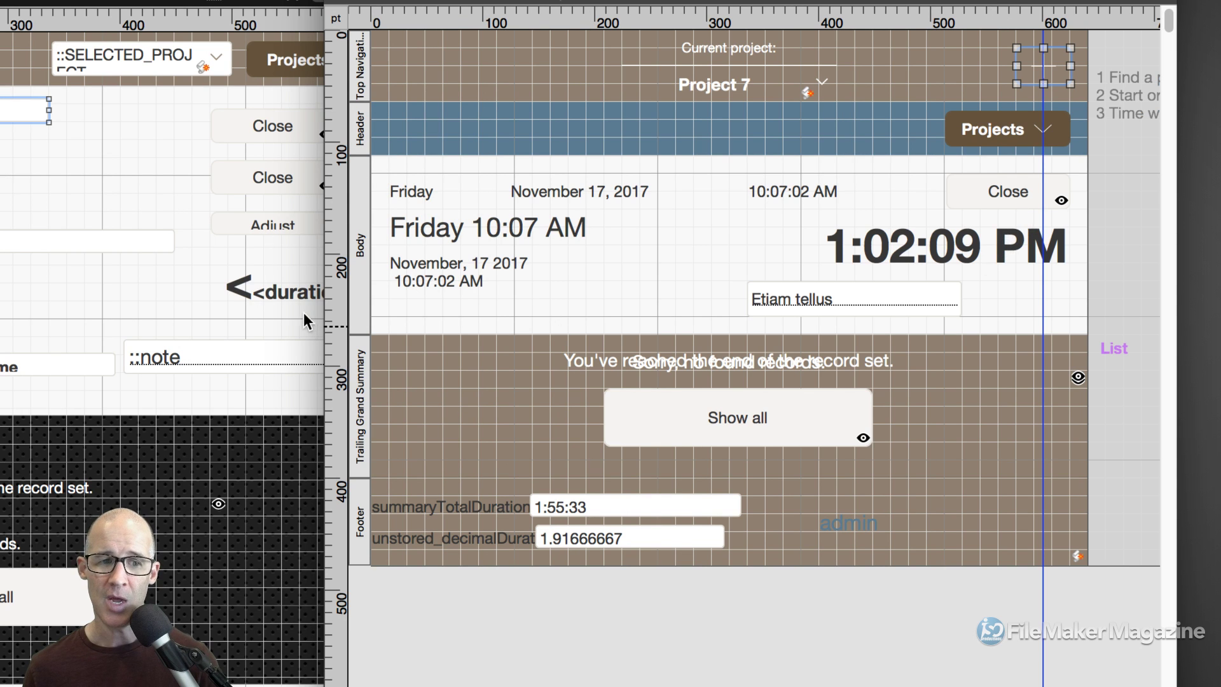
Inspect the reference duration field, then switch Time Track to Browse mode, raising the save prompt.
left_click(287, 296)
left_click(296, 295)
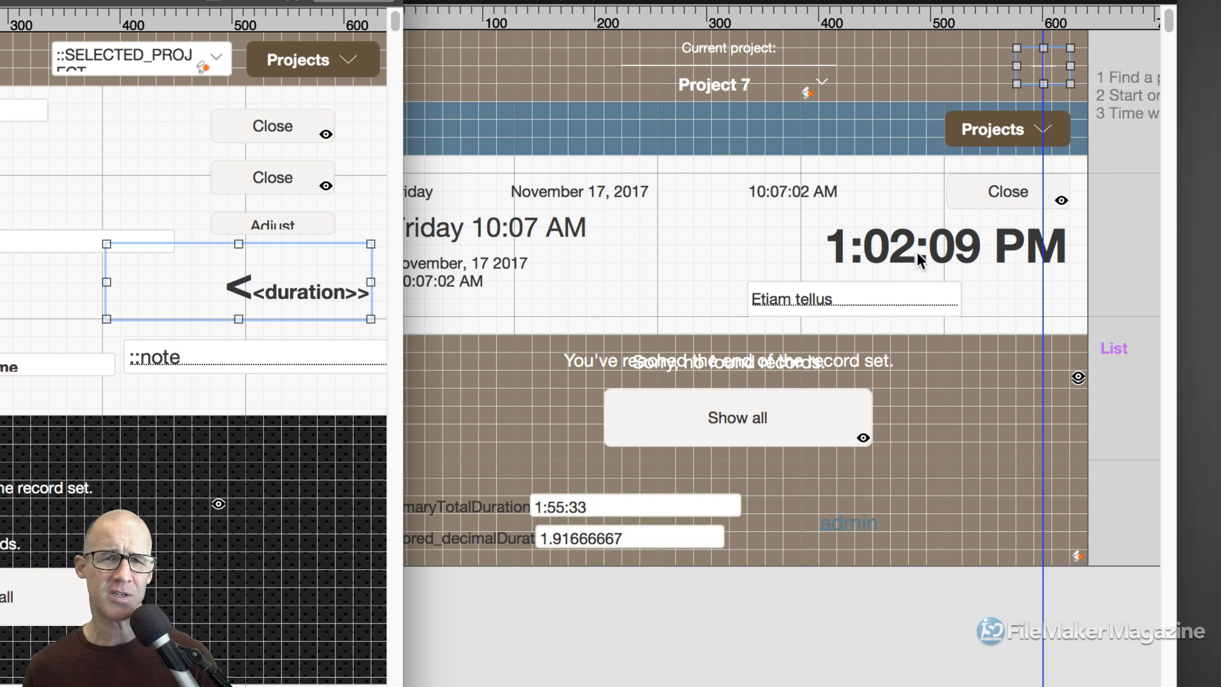
left_click(763, 227)
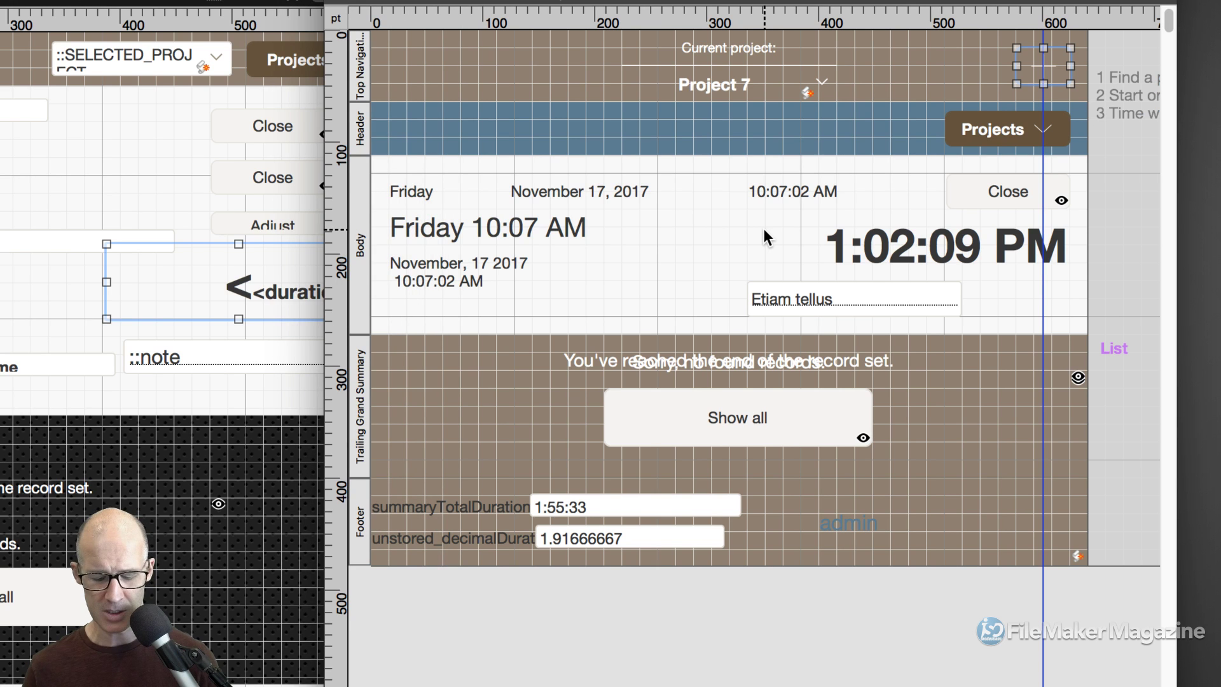
key("super+b")
Save the layout with automatic saving enabled and scroll the Project 7 entries totalling 1:55:33.
left_click(640, 197)
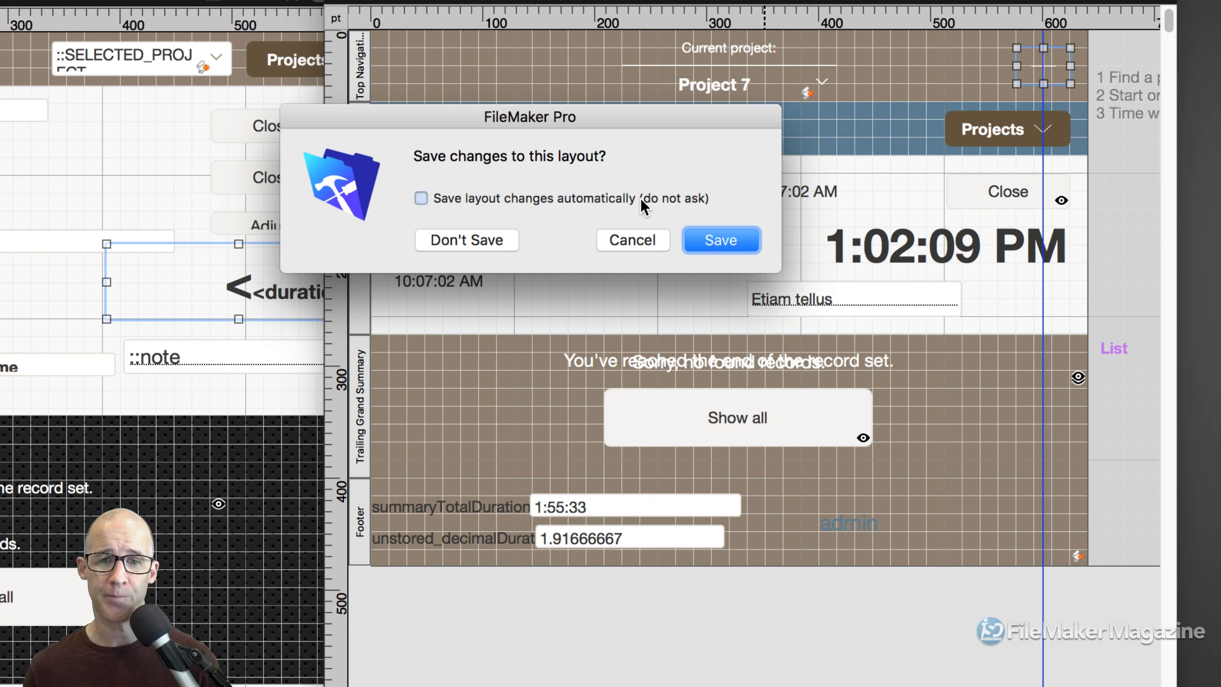
left_click(730, 241)
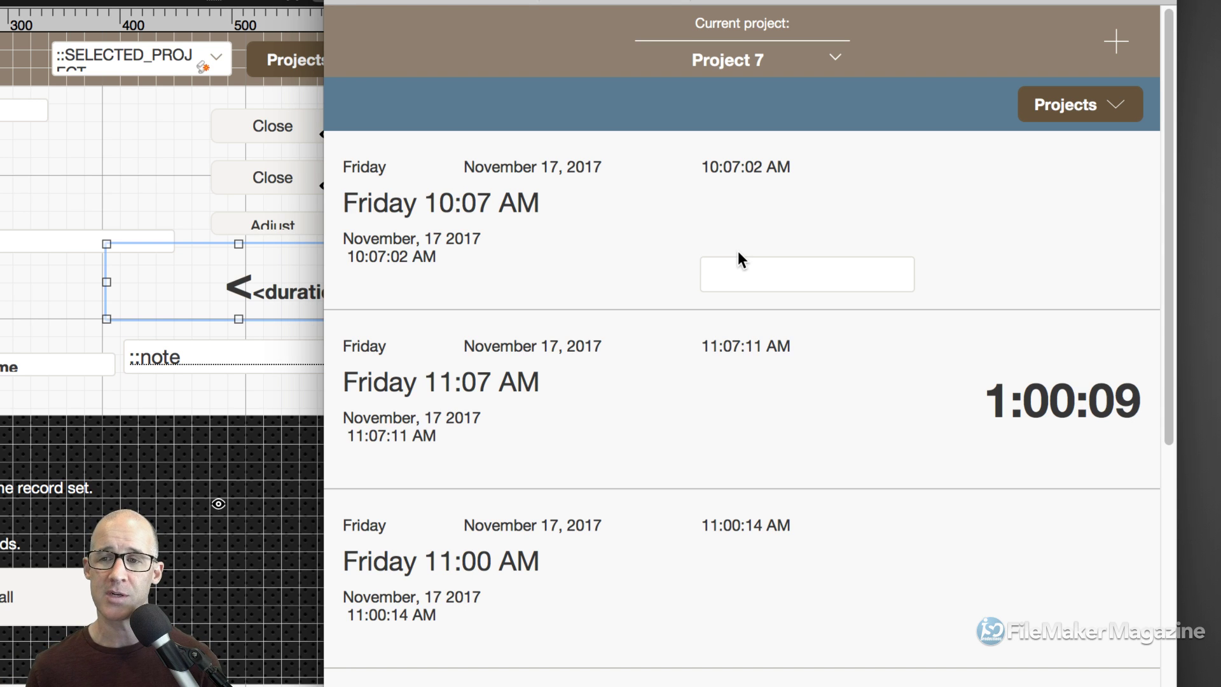
scroll(787, 349, "down", 1)
scroll(788, 349, "down", 1)
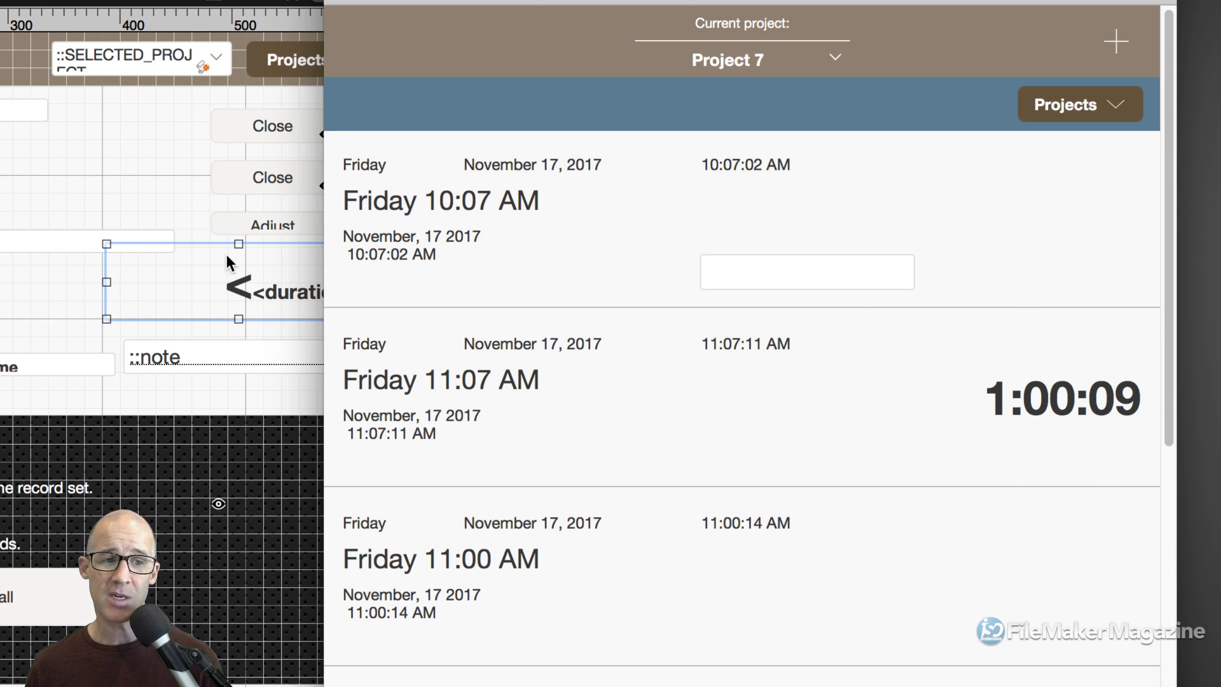
left_click(211, 228)
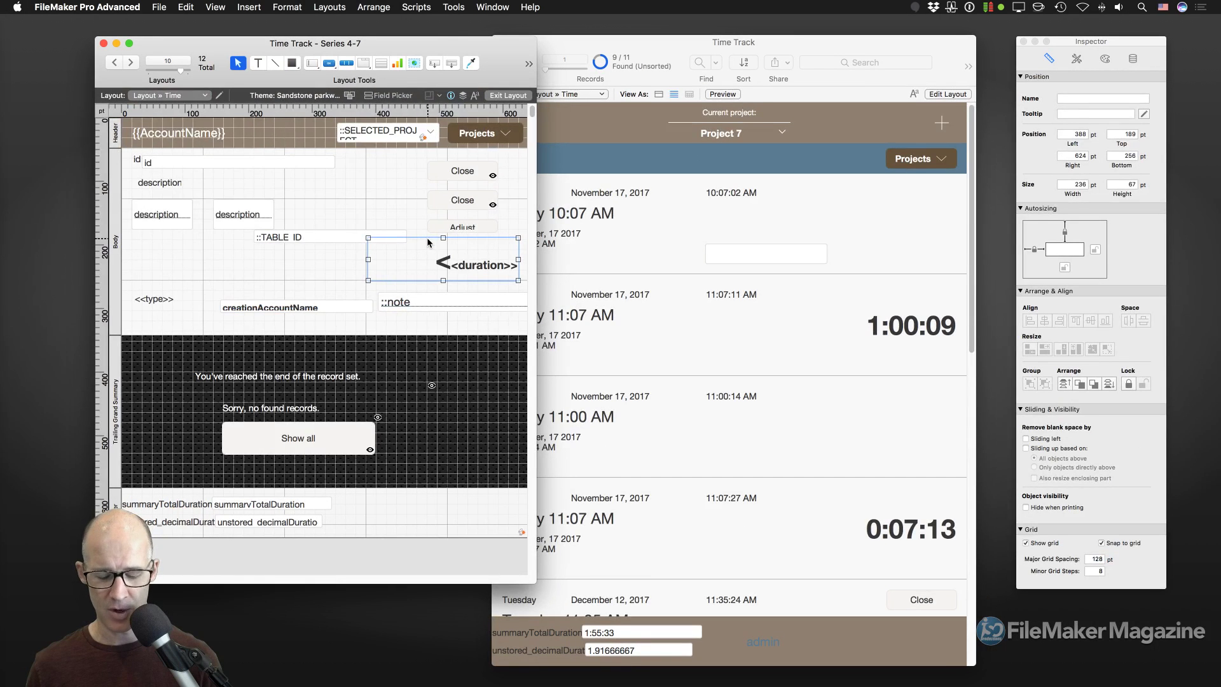
Browse Series 4-7 records, then put Time Track in Layout mode in a larger window.
key("super+b")
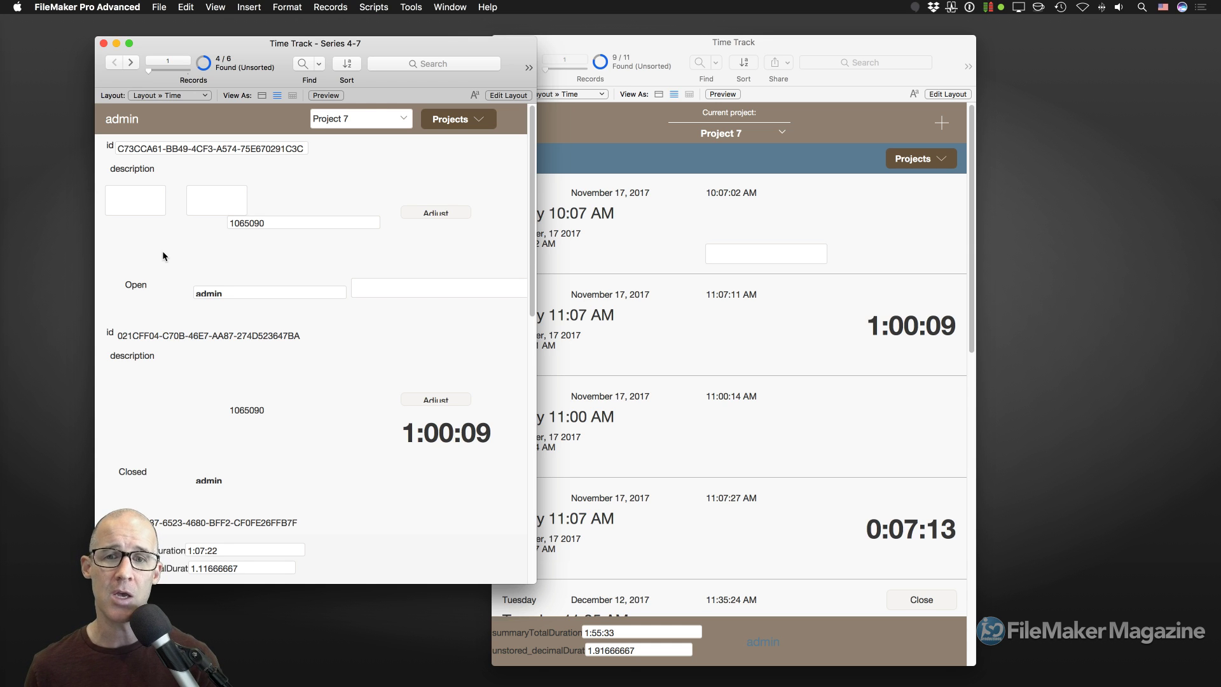
left_click(622, 277)
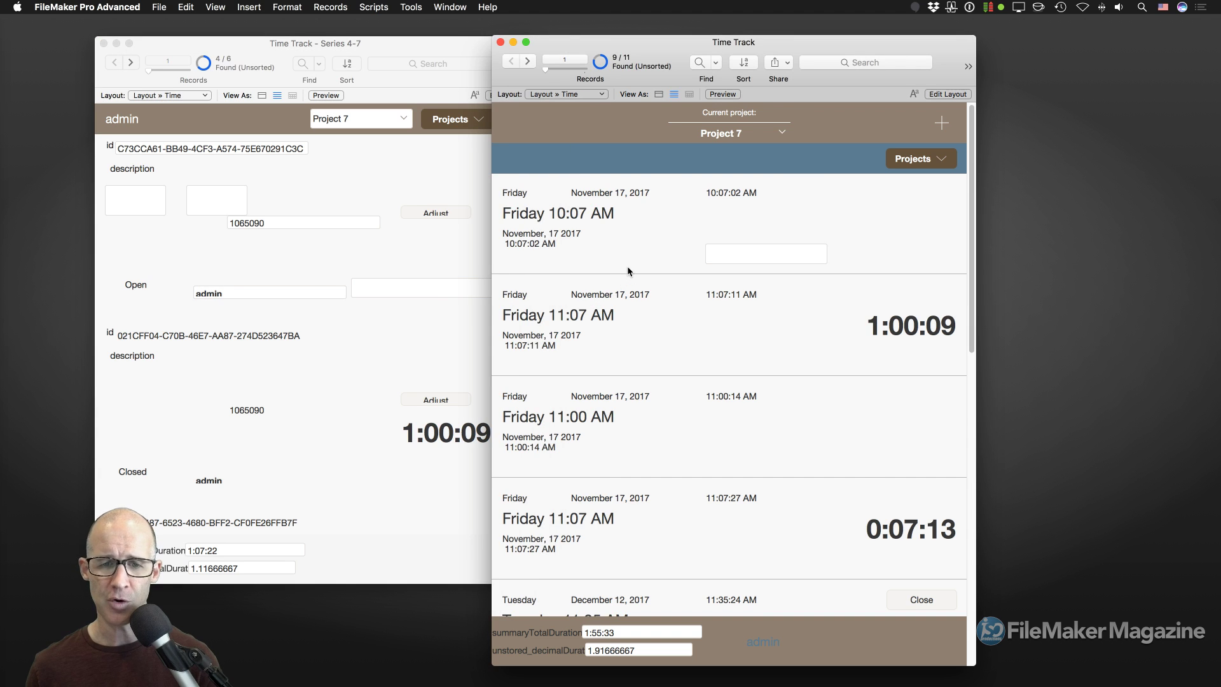
key("super+l")
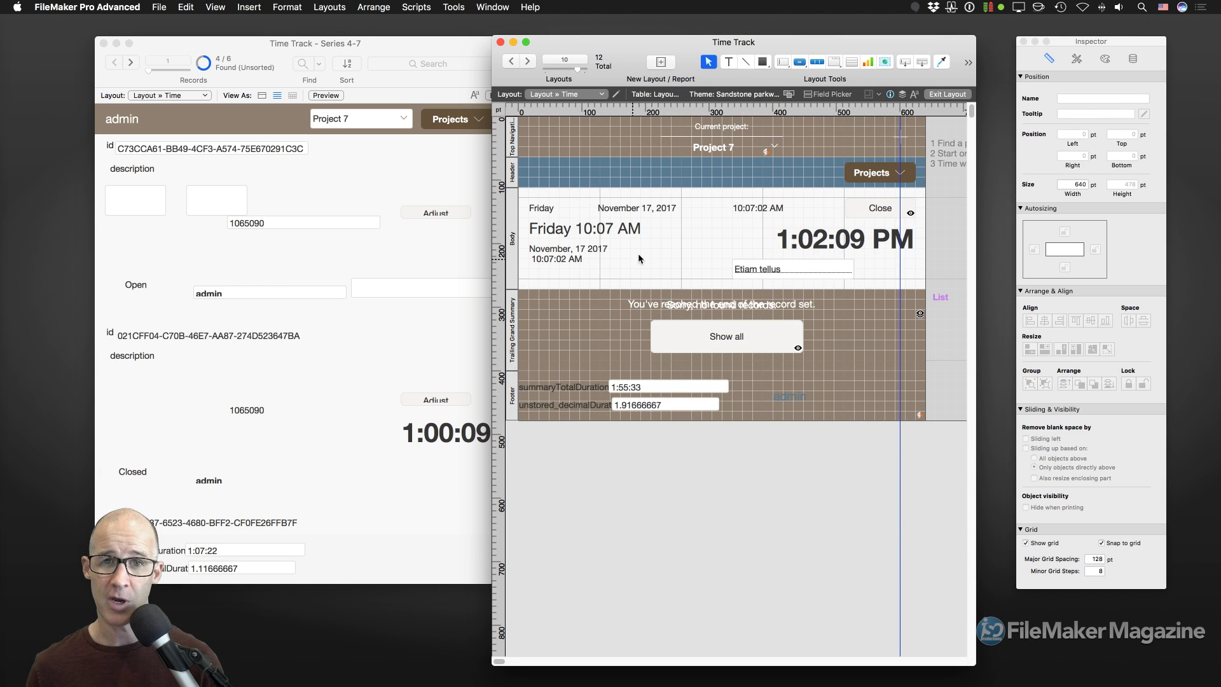
left_click_drag(696, 36, 572, 28)
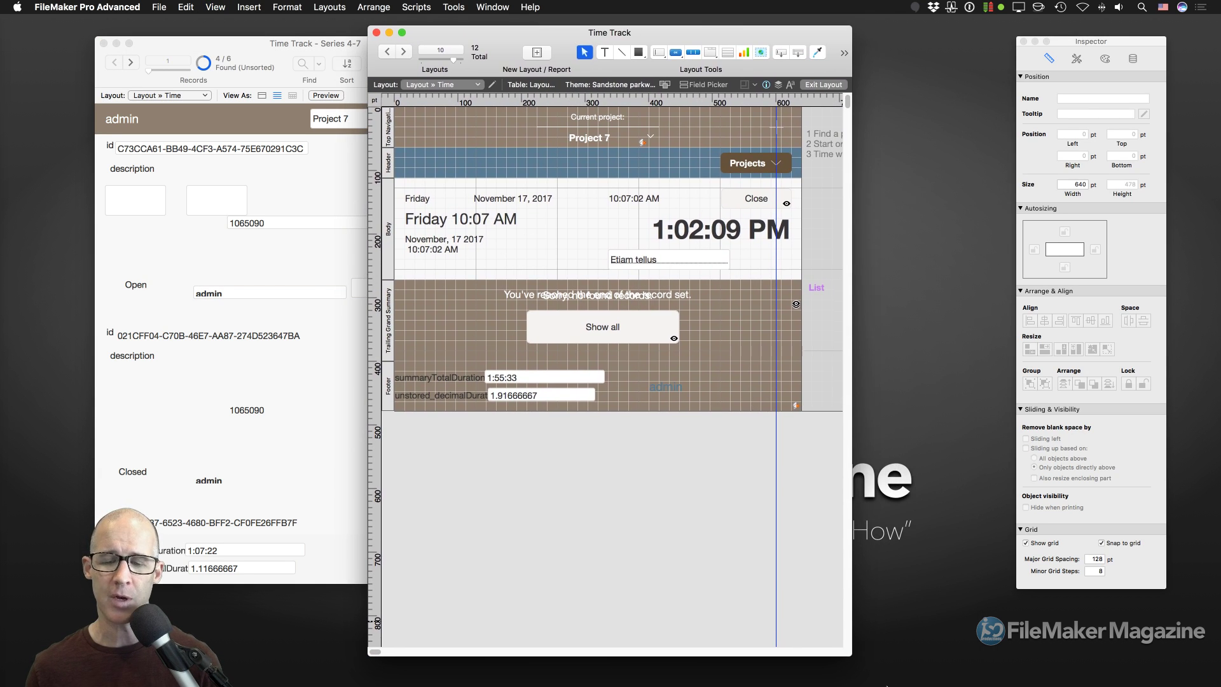
left_click_drag(854, 663, 916, 661)
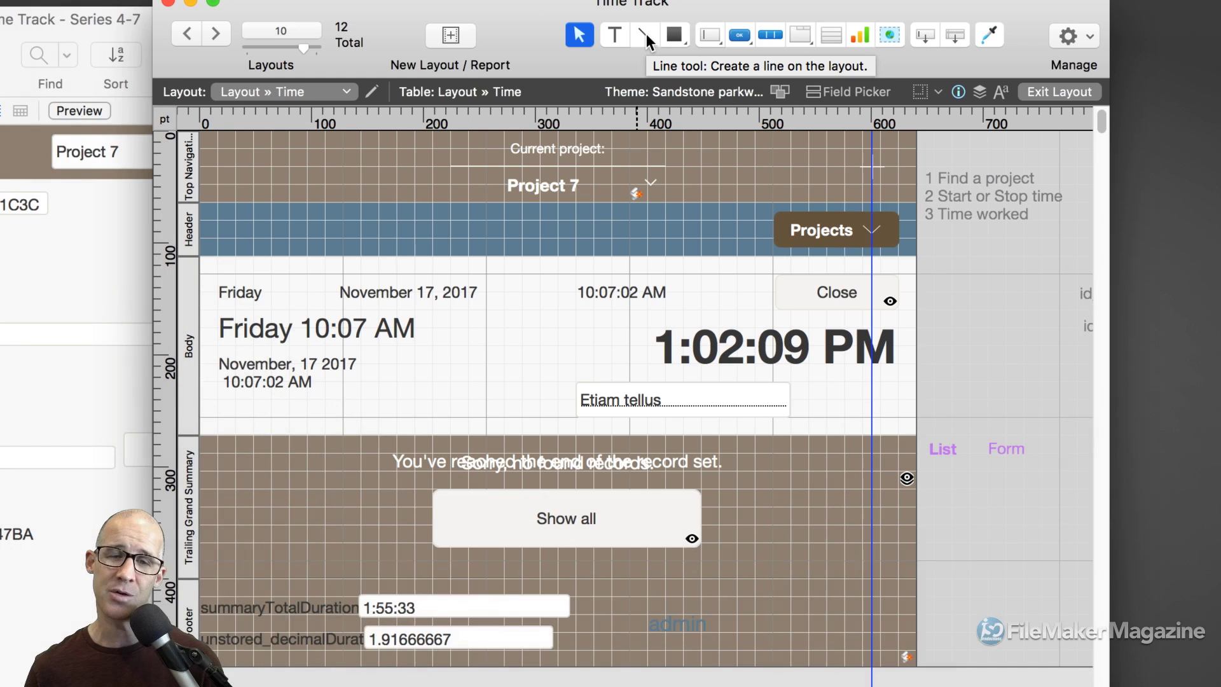
Draw a horizontal line across the bottom of the Body and nudge it up.
left_click(645, 34)
left_click_drag(218, 436, 873, 435)
key("Up")
key("Up")
key("Up")
key("Up")
key("Up")
key("Up")
key("Up")
key("Up")
key("Up")
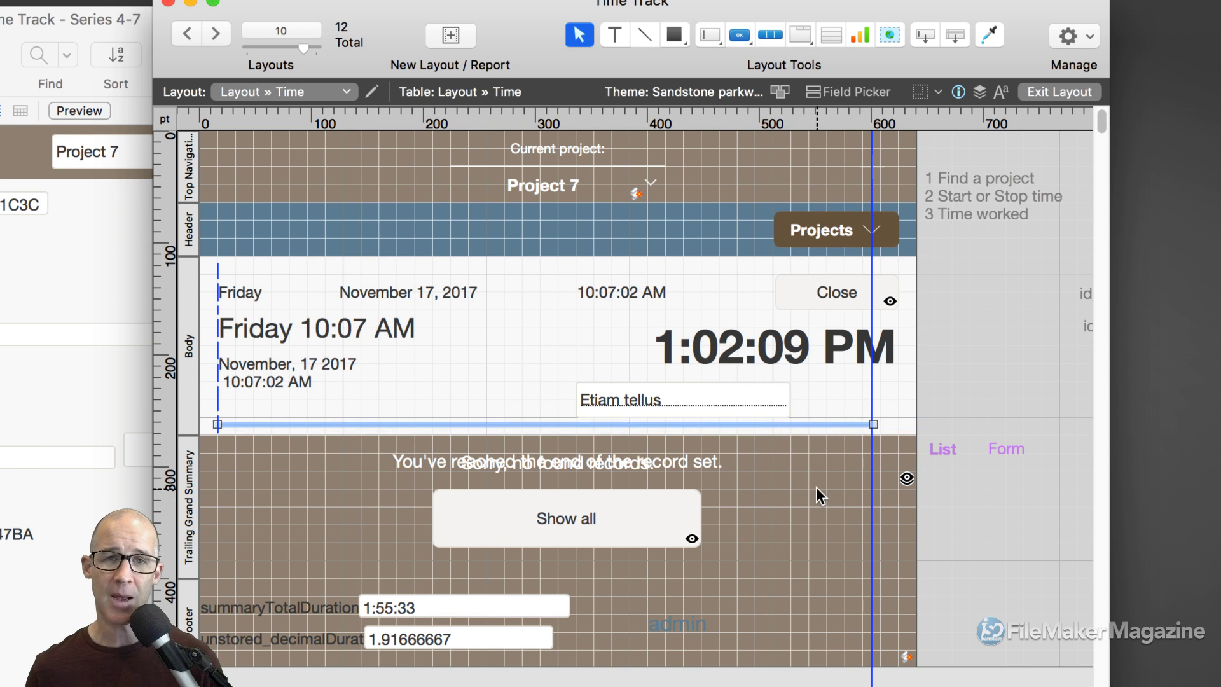
left_click(992, 385)
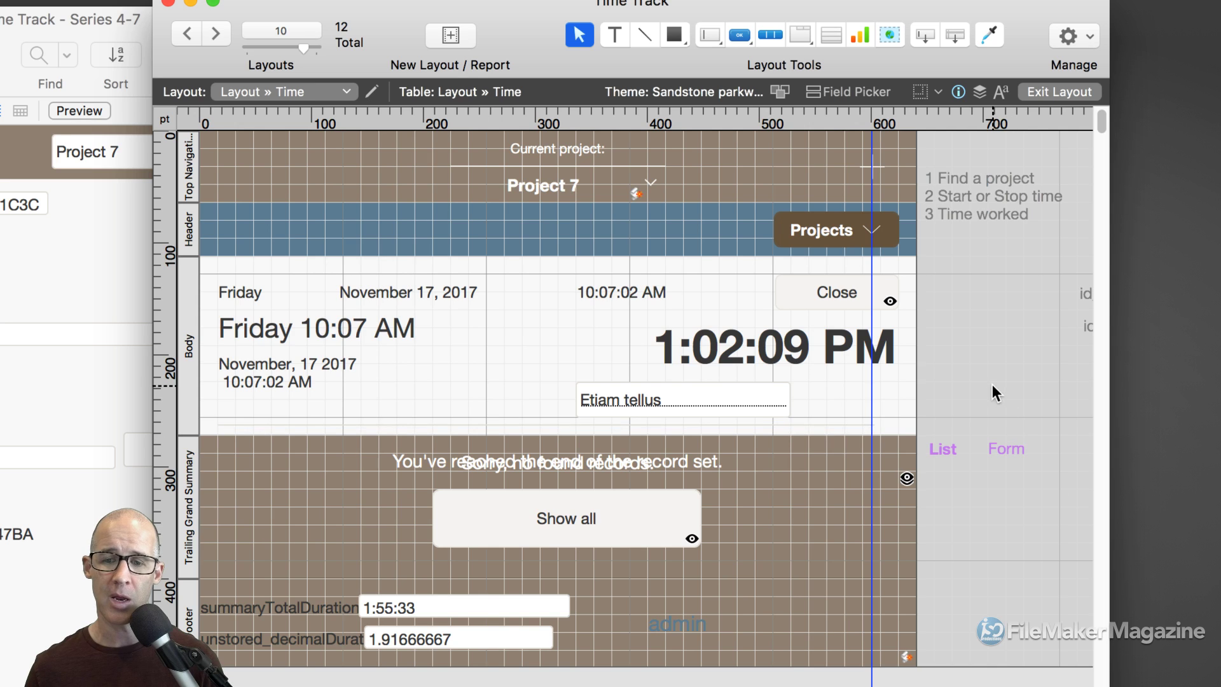
Delete the line, select the 640 × 160 pt Body part, and move the Inspector over the layout.
left_click(796, 422)
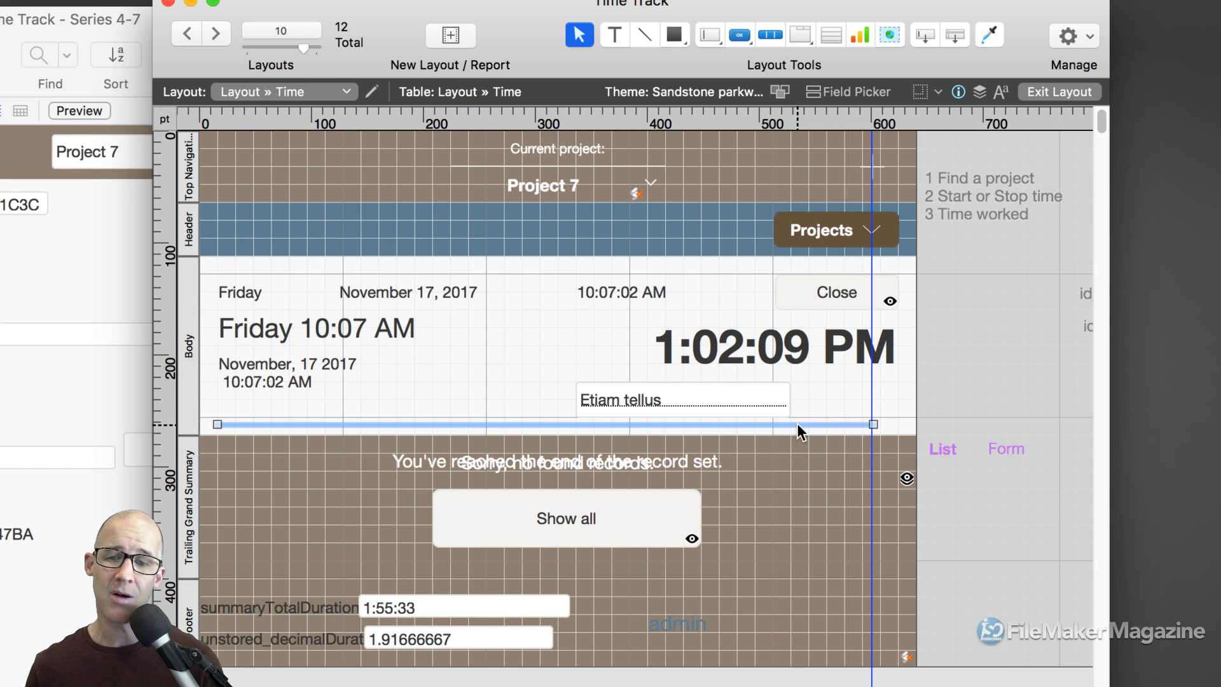
key("Delete")
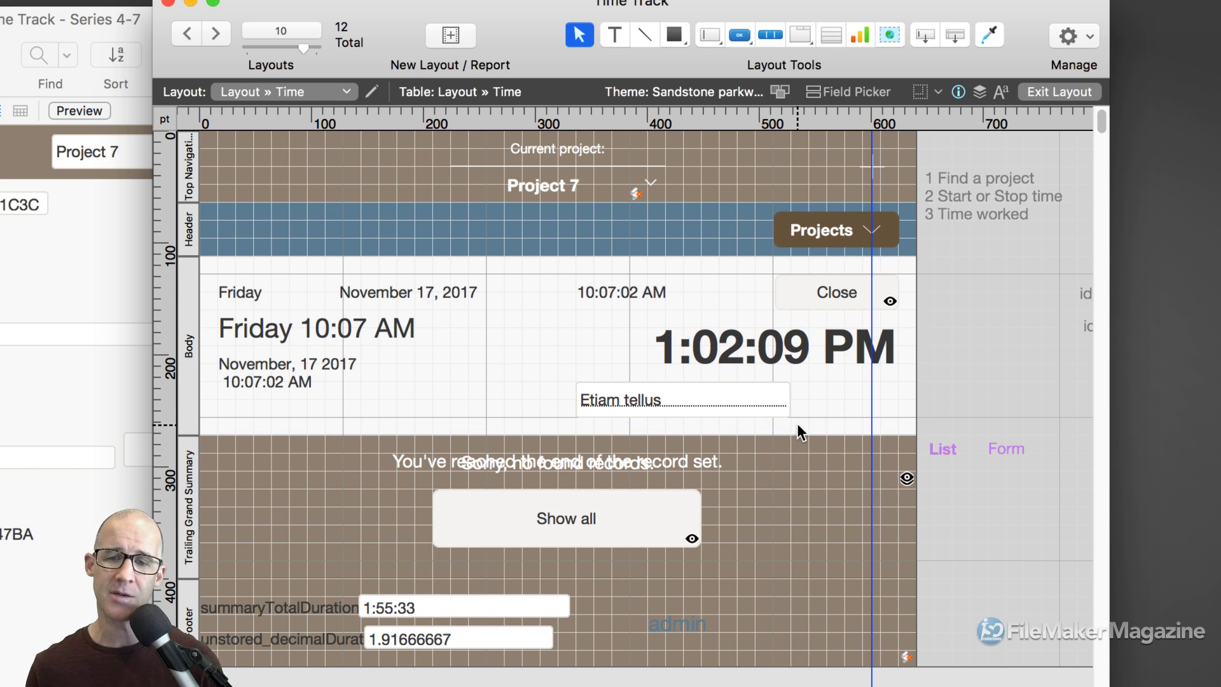
left_click(188, 356)
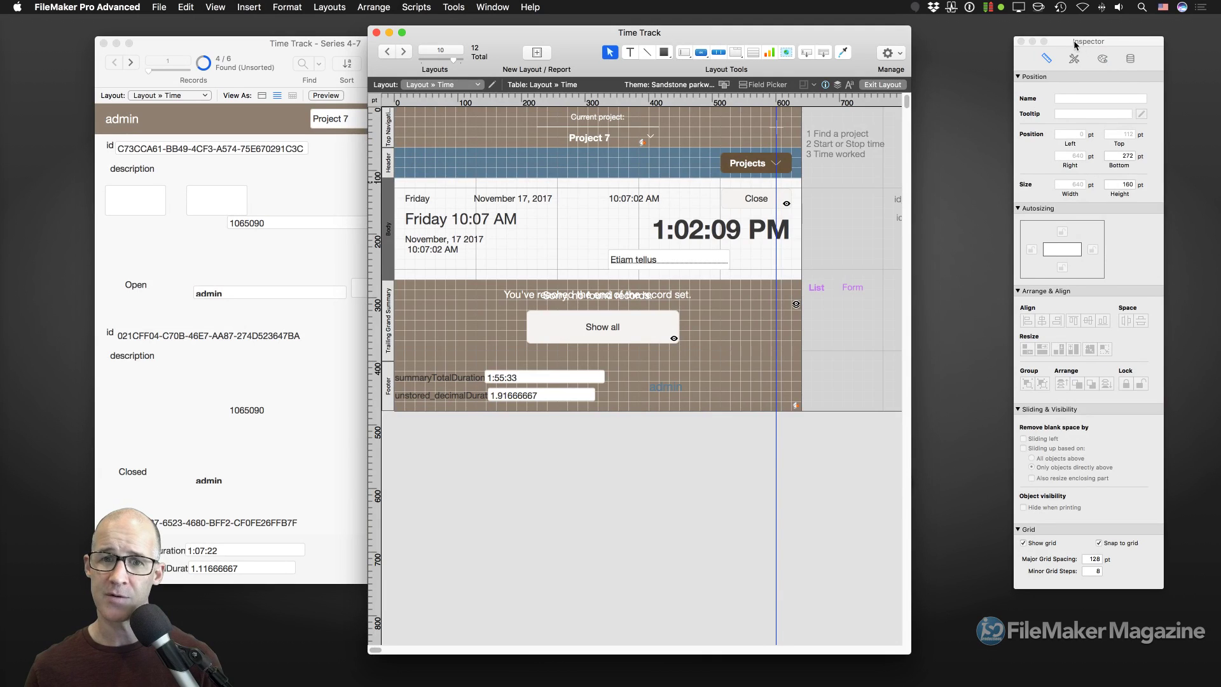
left_click_drag(1074, 44, 598, 87)
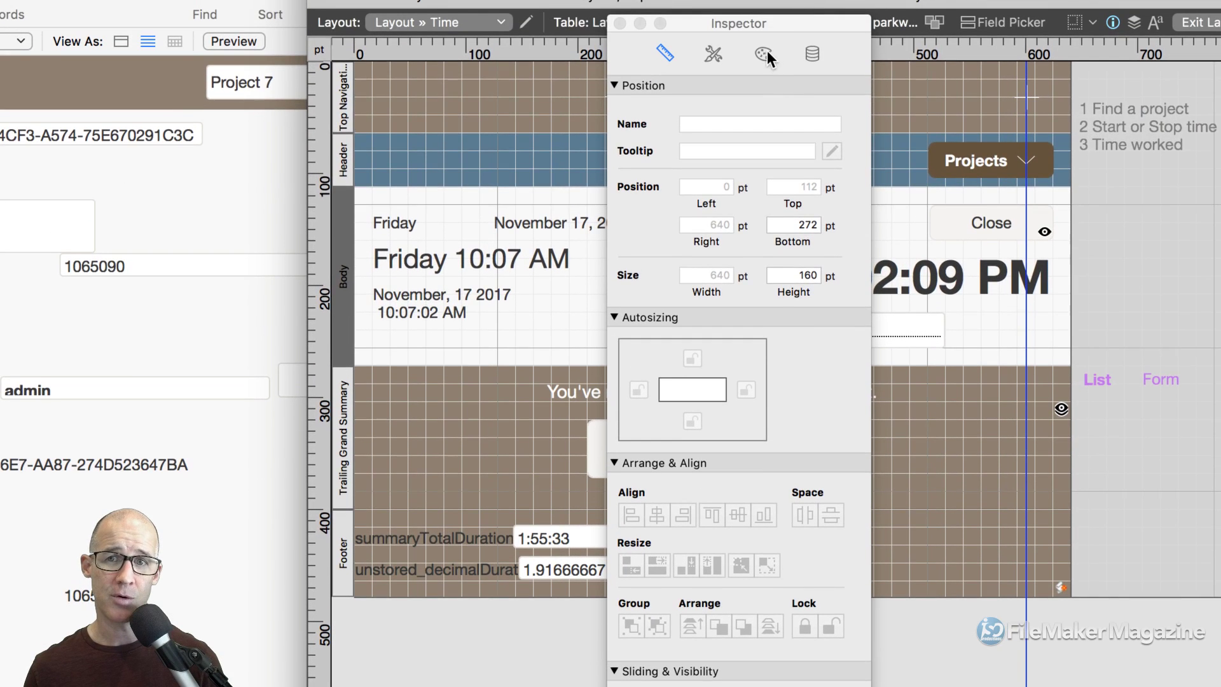
Check the Body's fill and 1 pt bottom border, then select the 'Current project:' label.
left_click(764, 53)
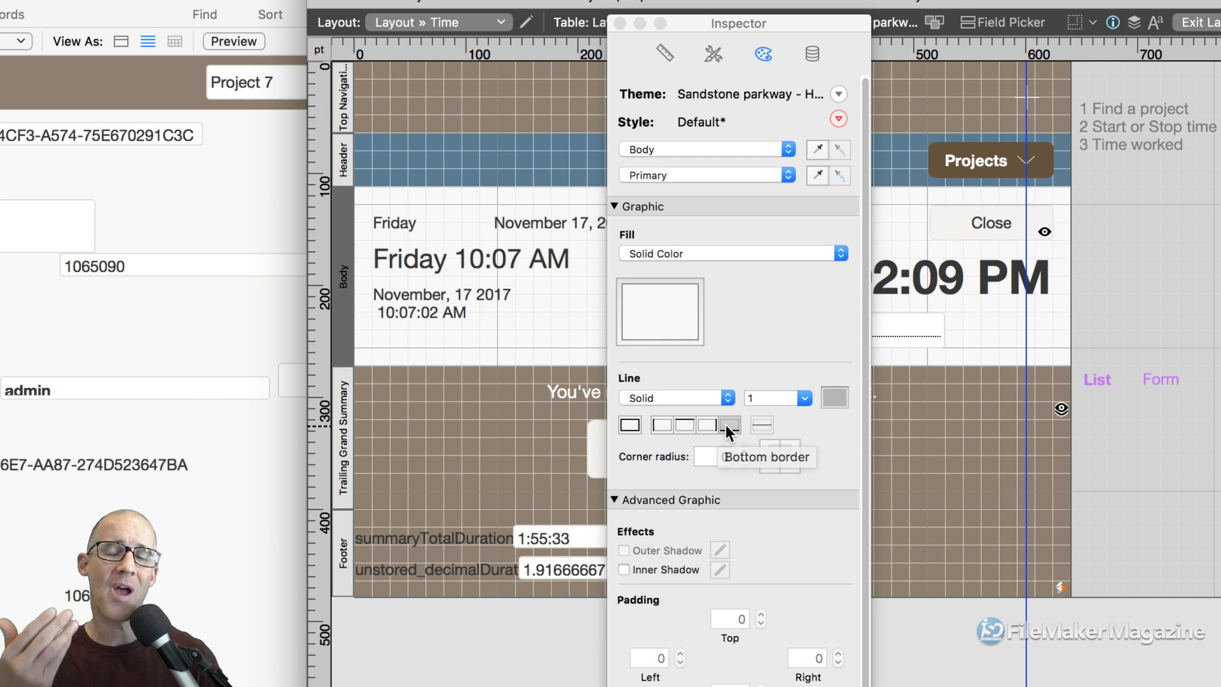
left_click_drag(755, 26, 1039, 26)
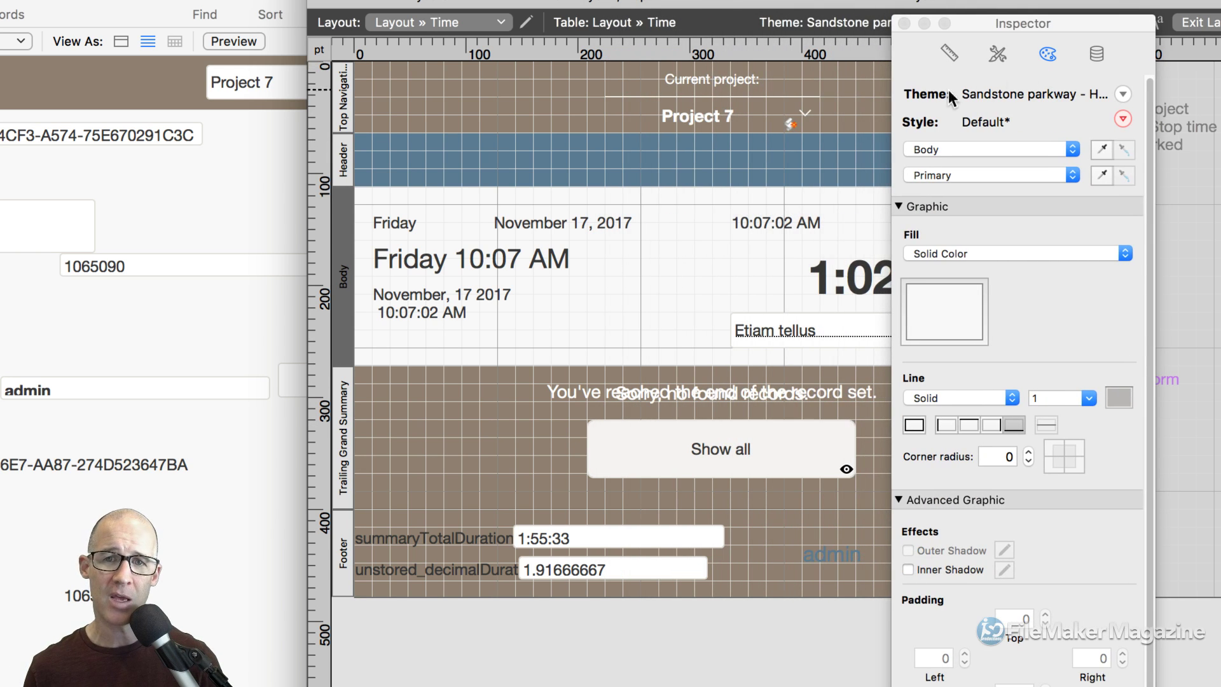
left_click(716, 89)
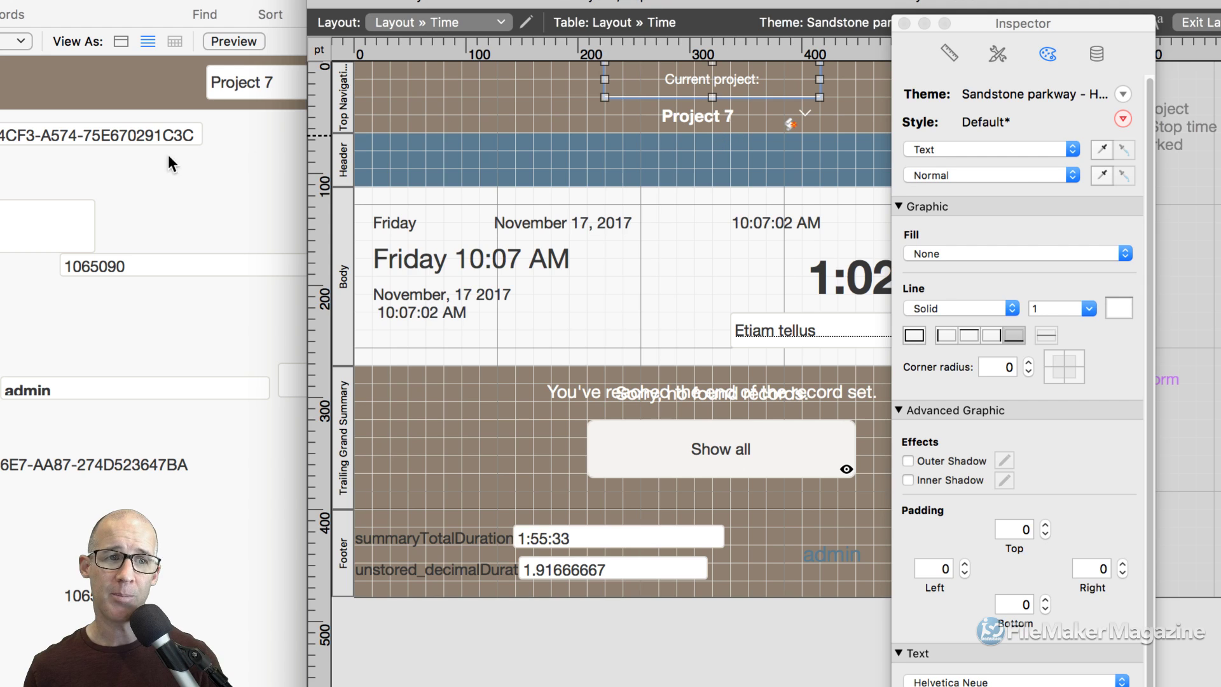
left_click(185, 152)
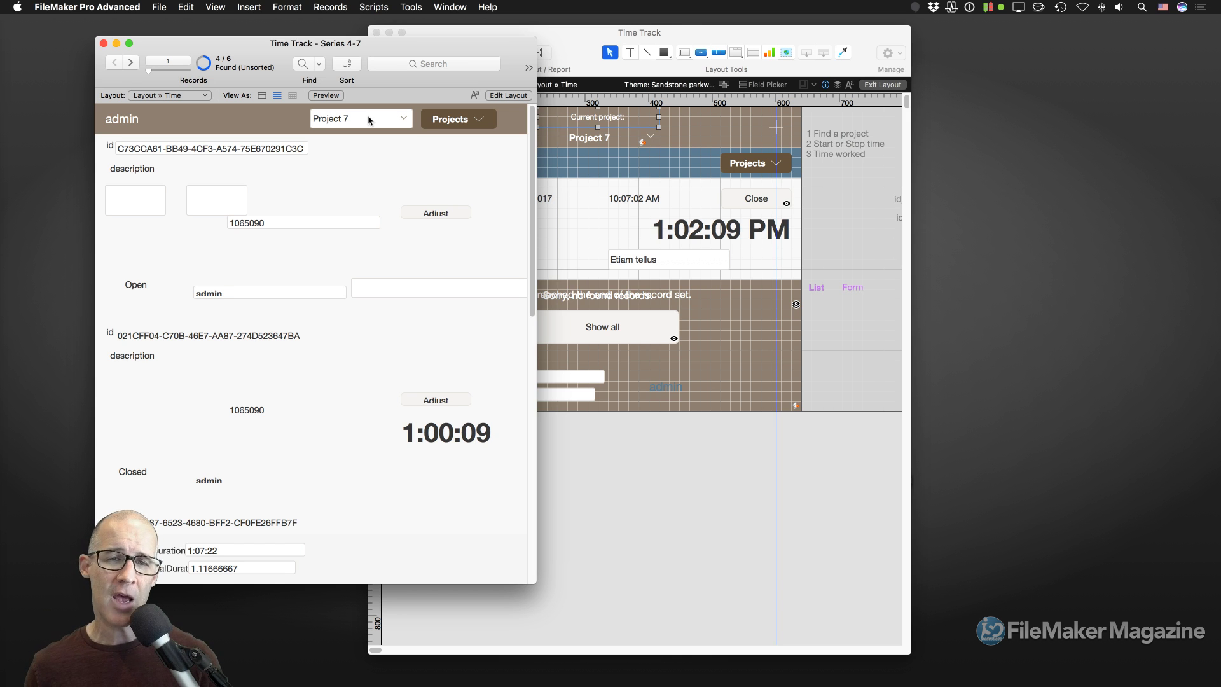
left_click(668, 36)
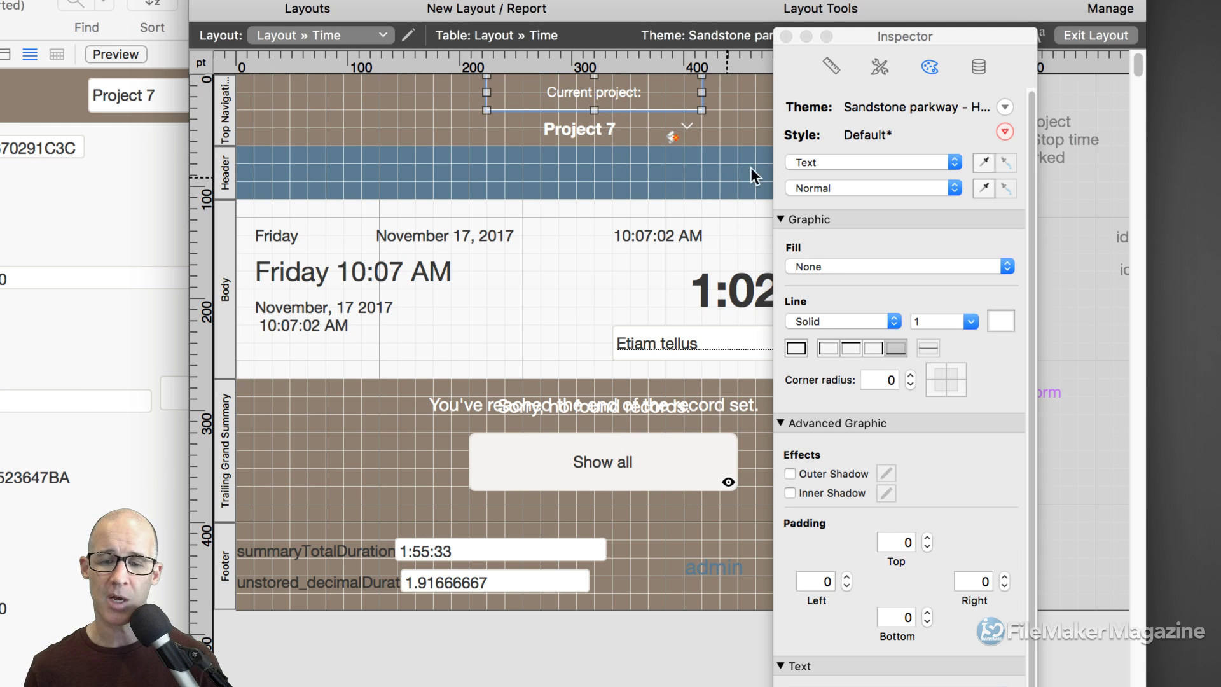
Collapse the Inspector's fill, effects, autosizing, arrange and sliding sections and hide the layout grid.
left_click(781, 219)
left_click(782, 239)
left_click(823, 73)
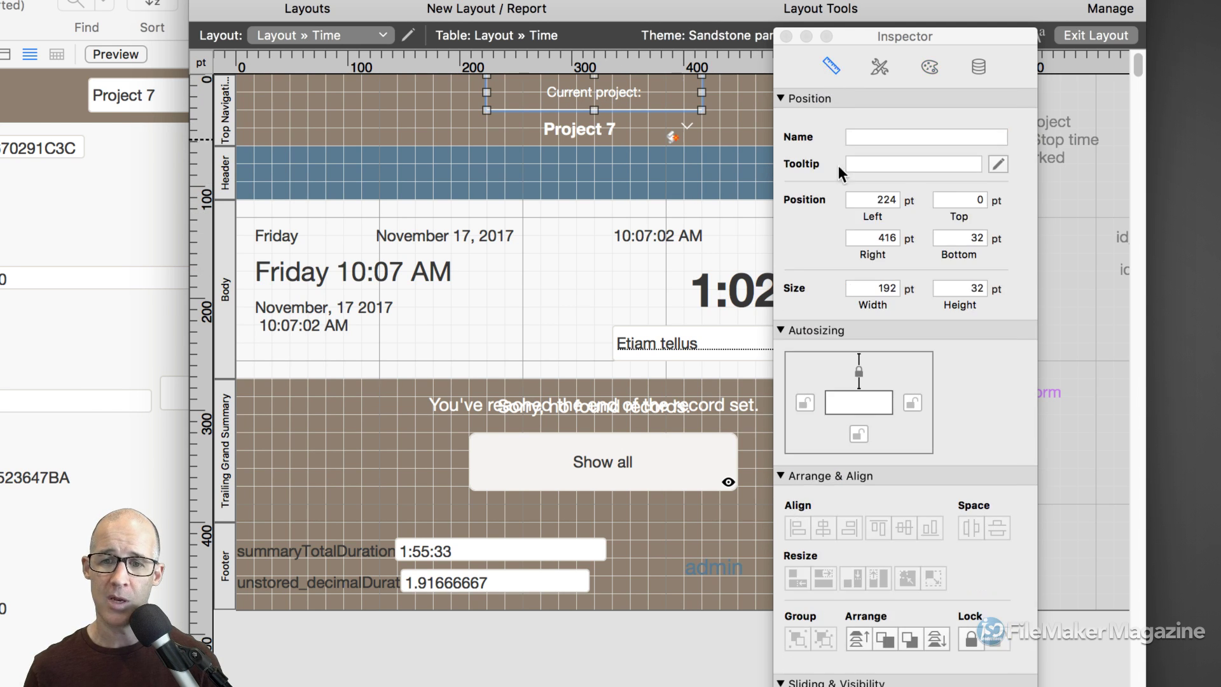
left_click(783, 327)
left_click(783, 350)
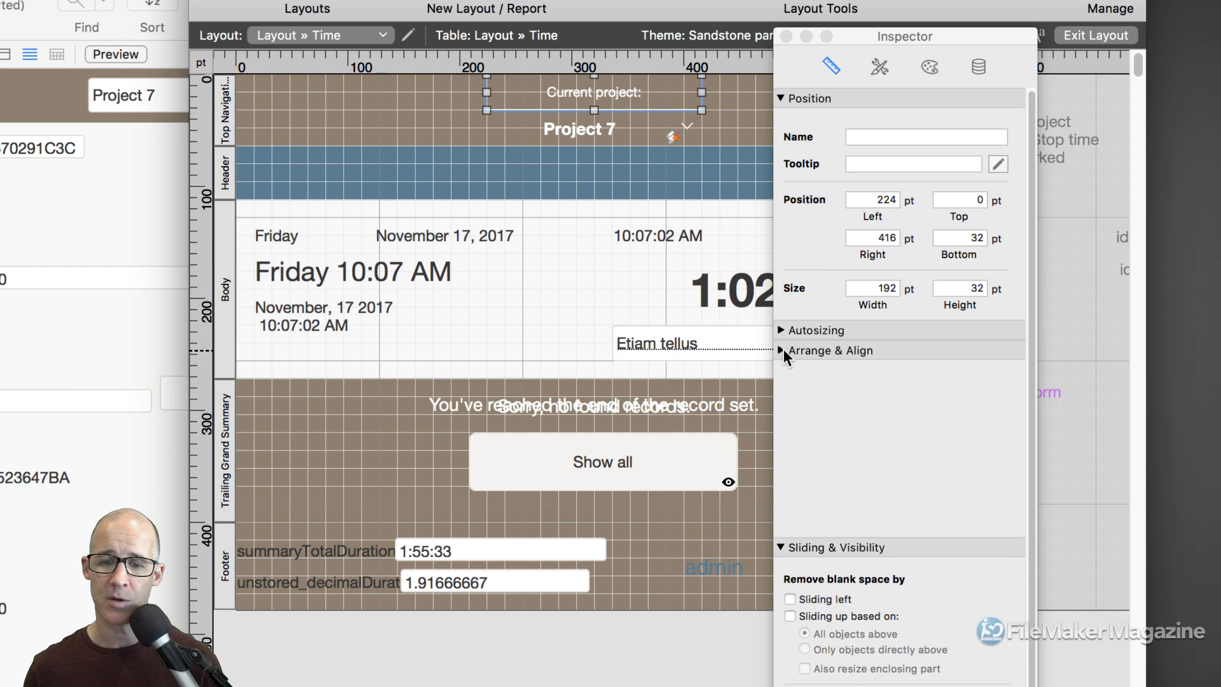
left_click(782, 370)
left_click(789, 414)
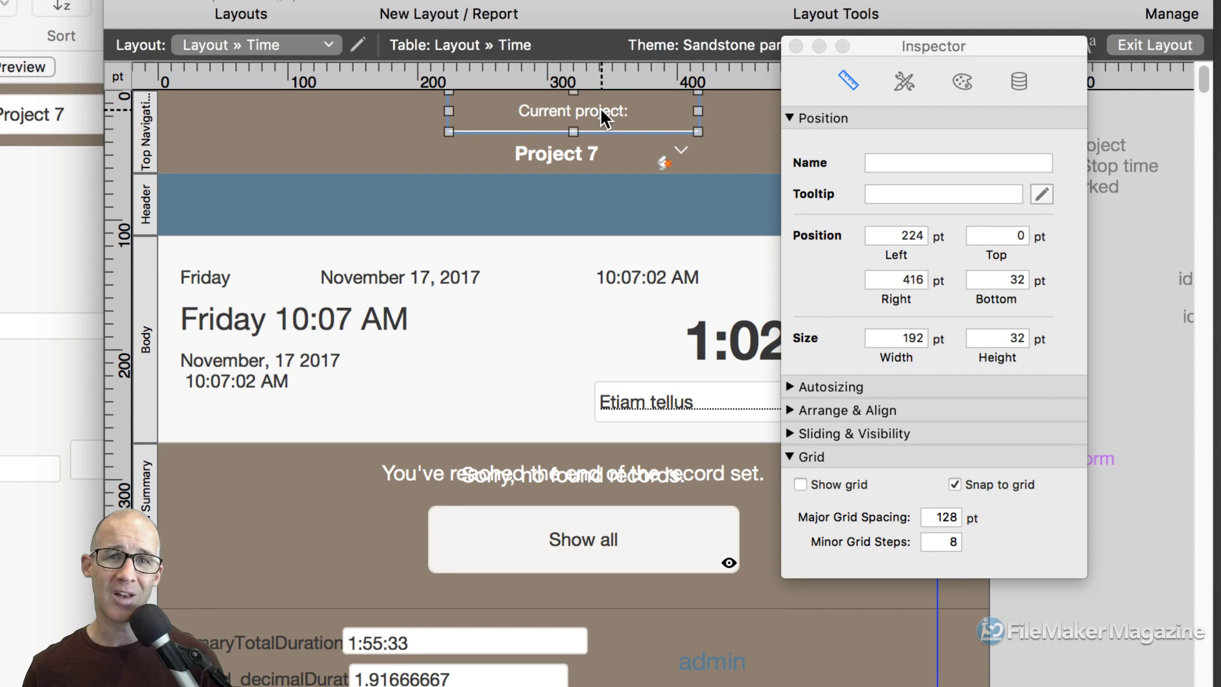
Give the Current project: label a bottom border, then select the top date and time row.
left_click(715, 106)
left_click(657, 114)
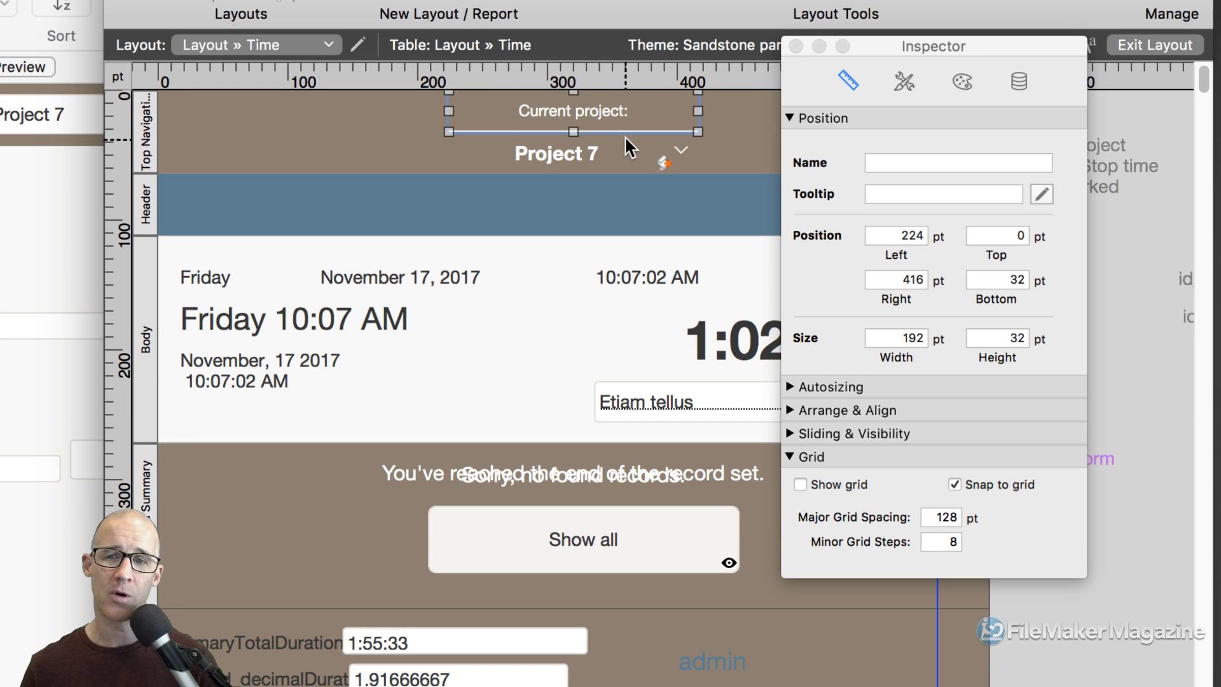
left_click(960, 84)
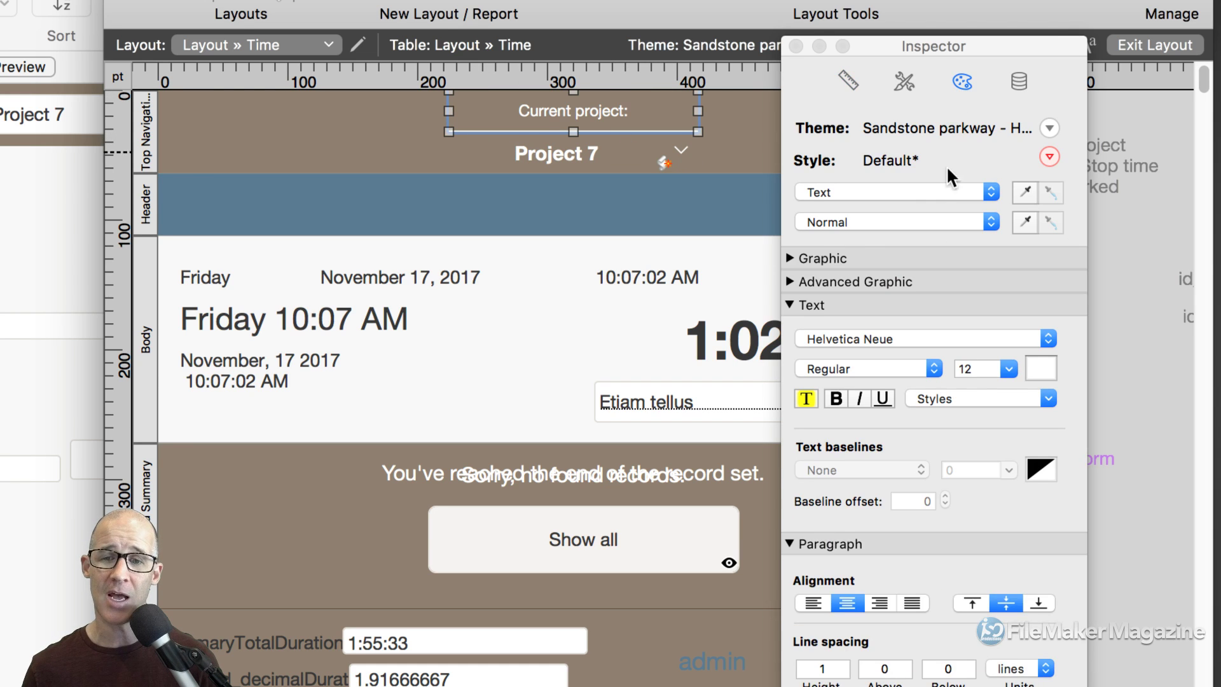
left_click(789, 280)
left_click(789, 258)
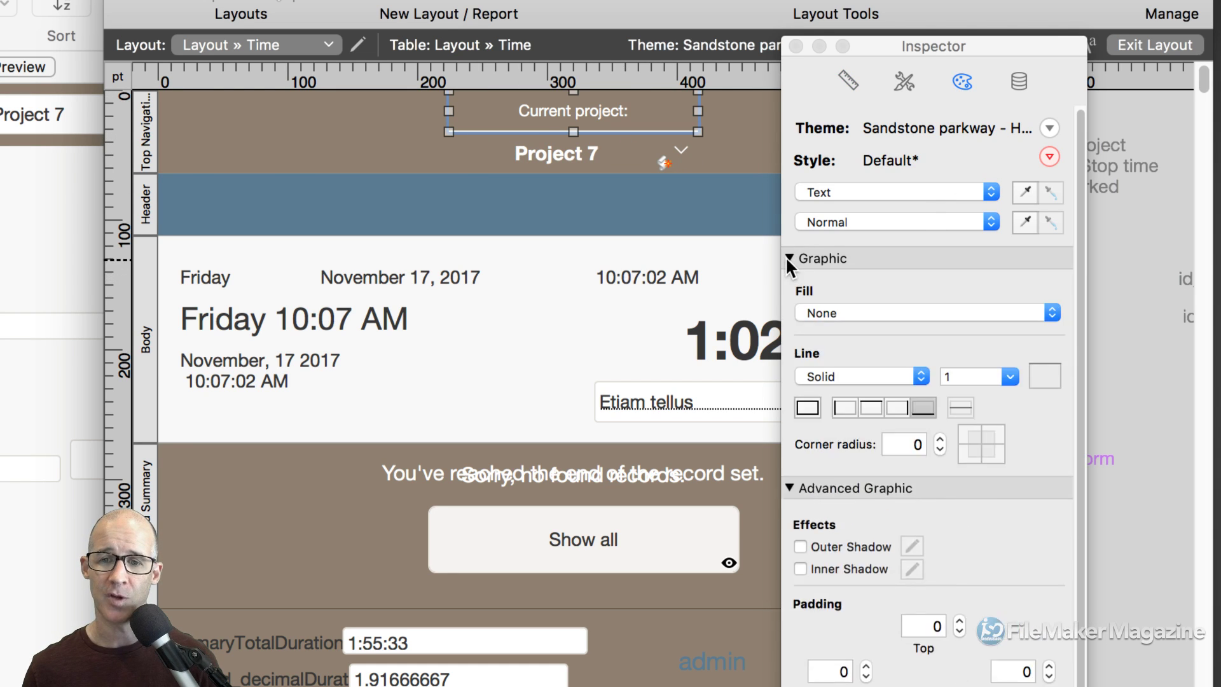
left_click(922, 408)
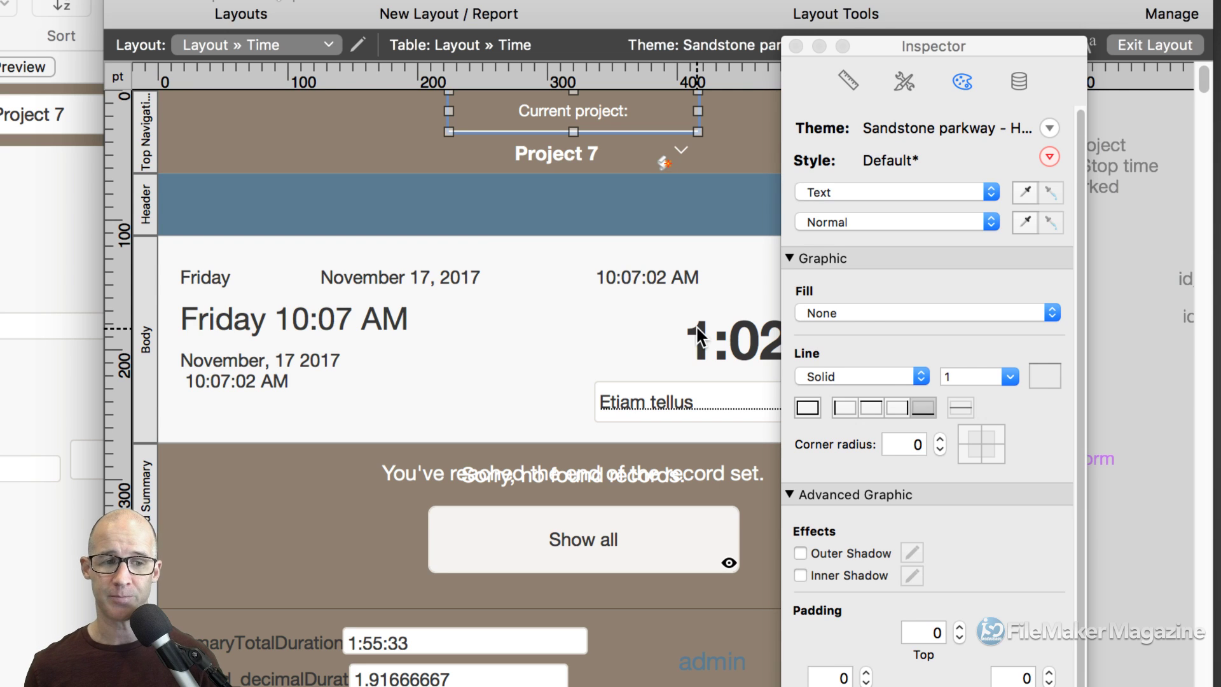
left_click(517, 300)
left_click(512, 282)
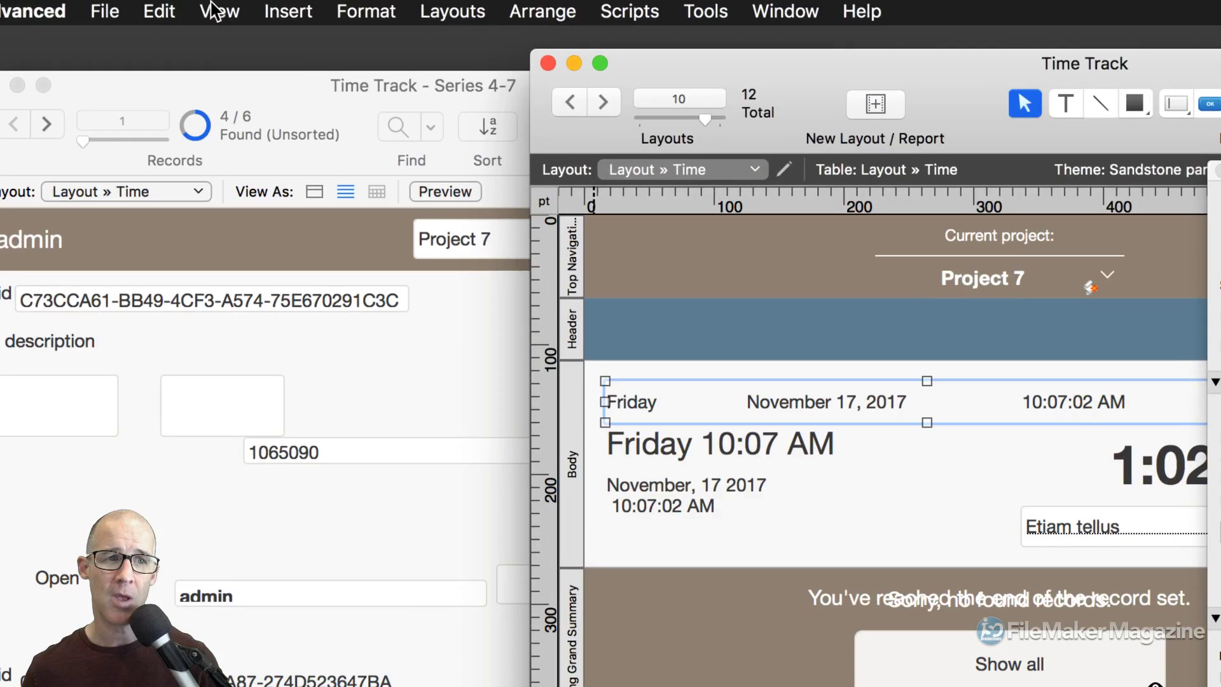
Turn off sample data, drag the description field left under the timestamps, and switch to Browse mode.
left_click(216, 11)
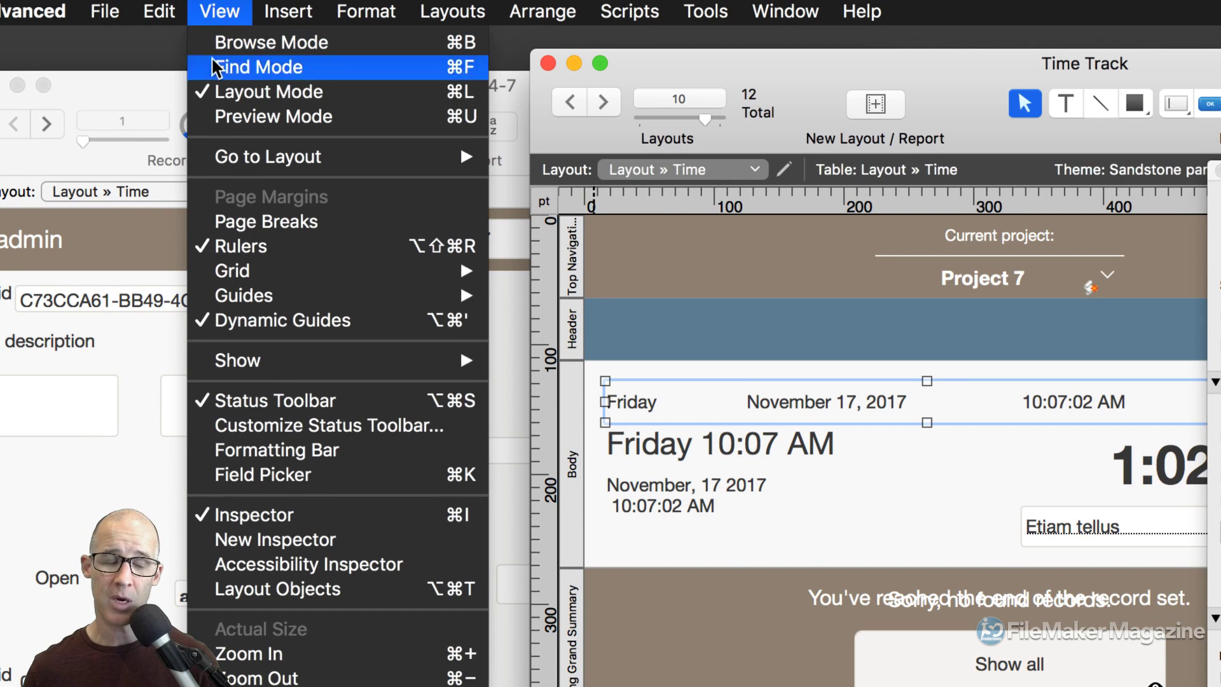
mouse_move(288, 366)
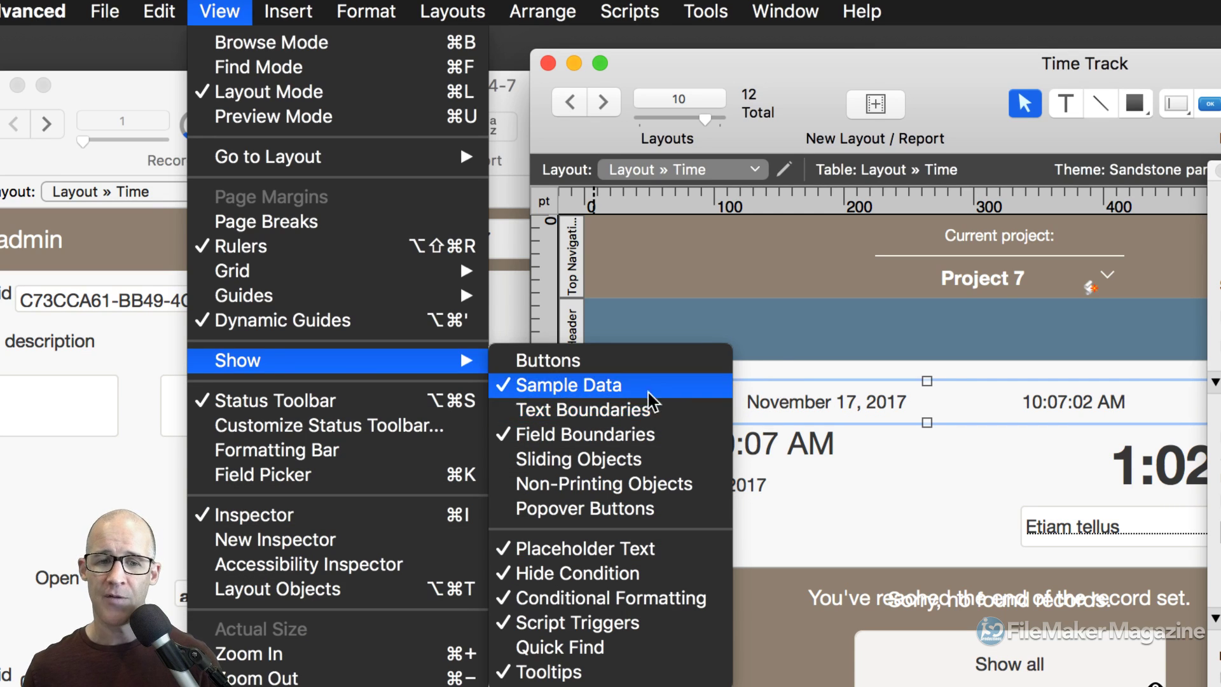
left_click(635, 386)
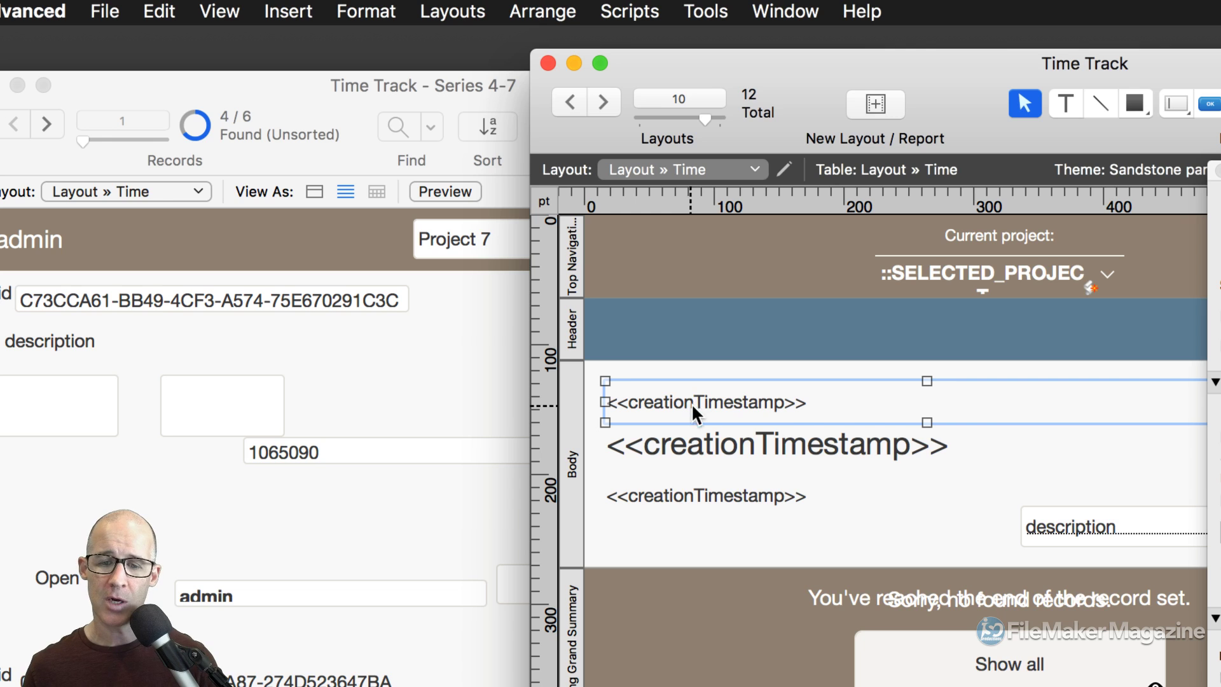
left_click_drag(1017, 525, 889, 521)
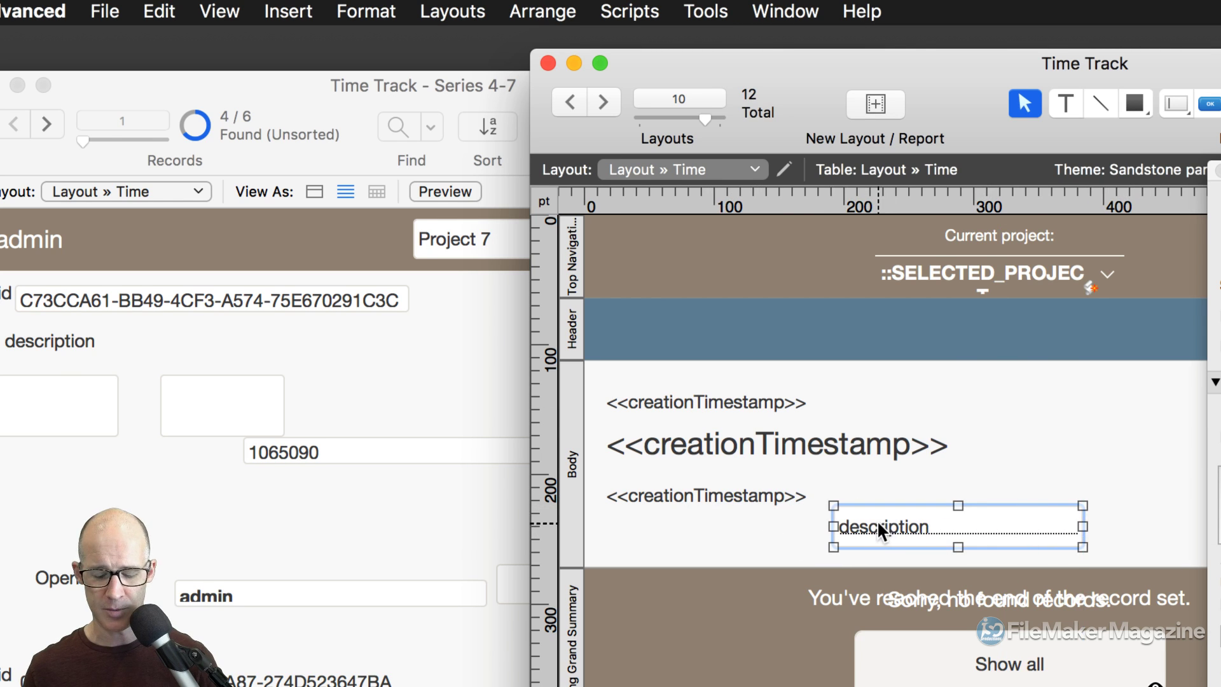
key("super+b")
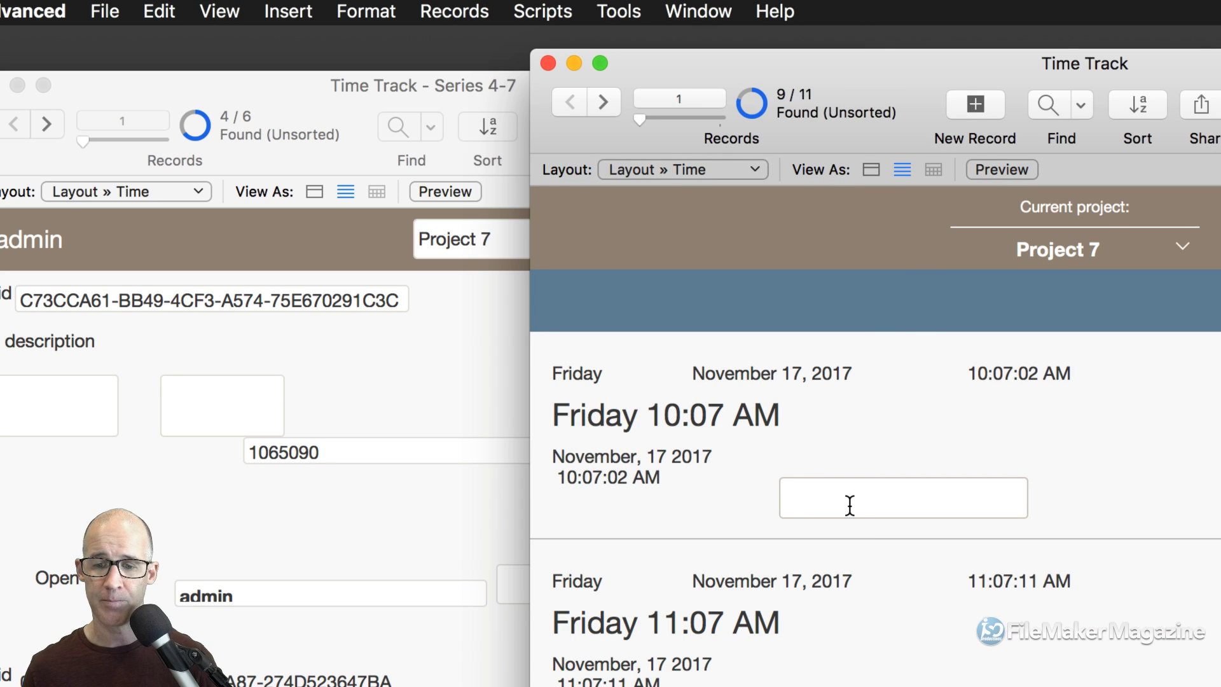
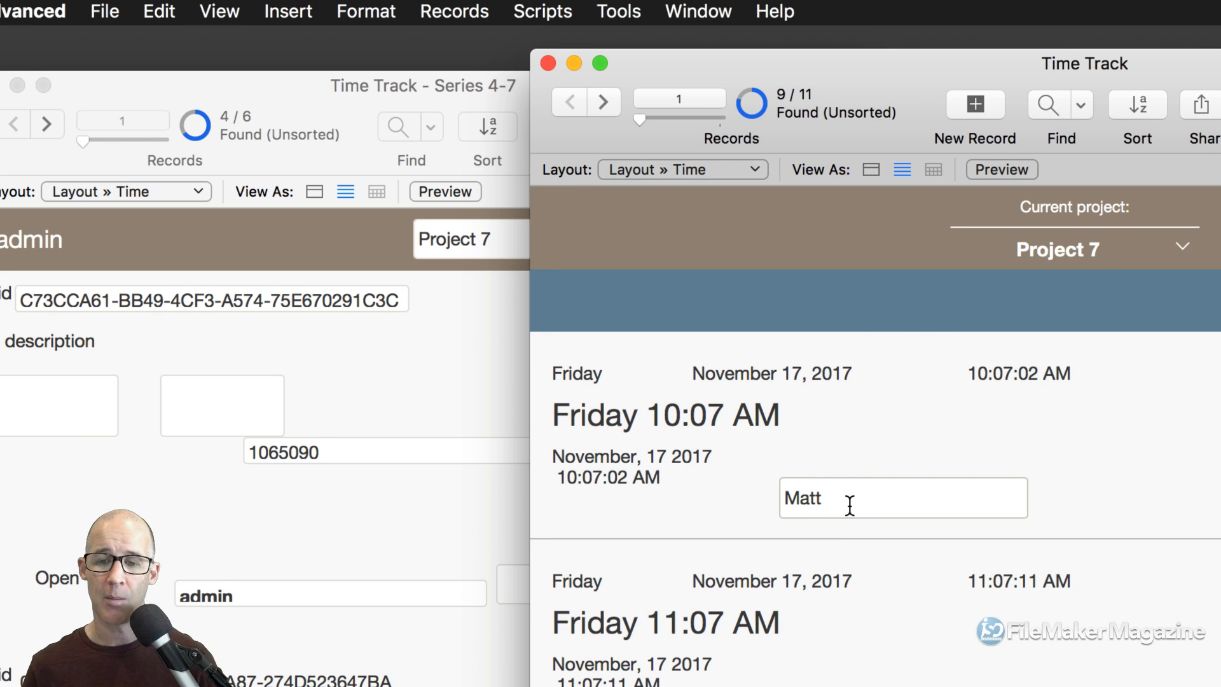
Type sample descriptions into records 1 and 2, return to record 1, and switch to Layout mode.
key("Return")
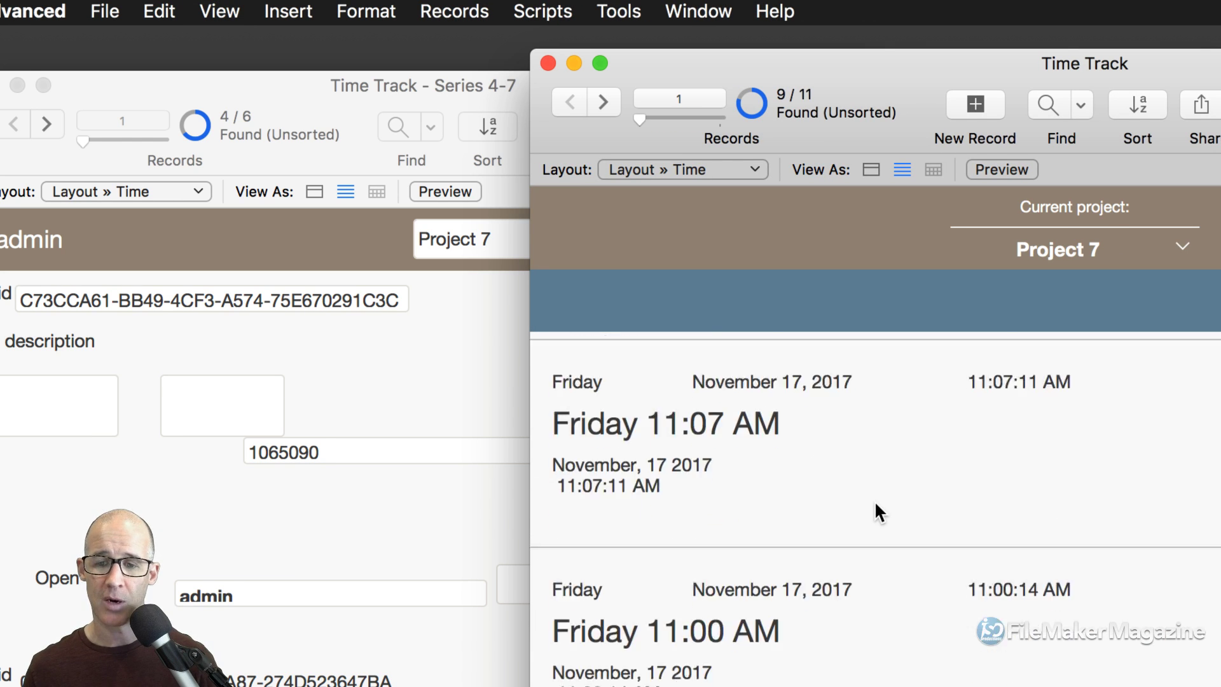
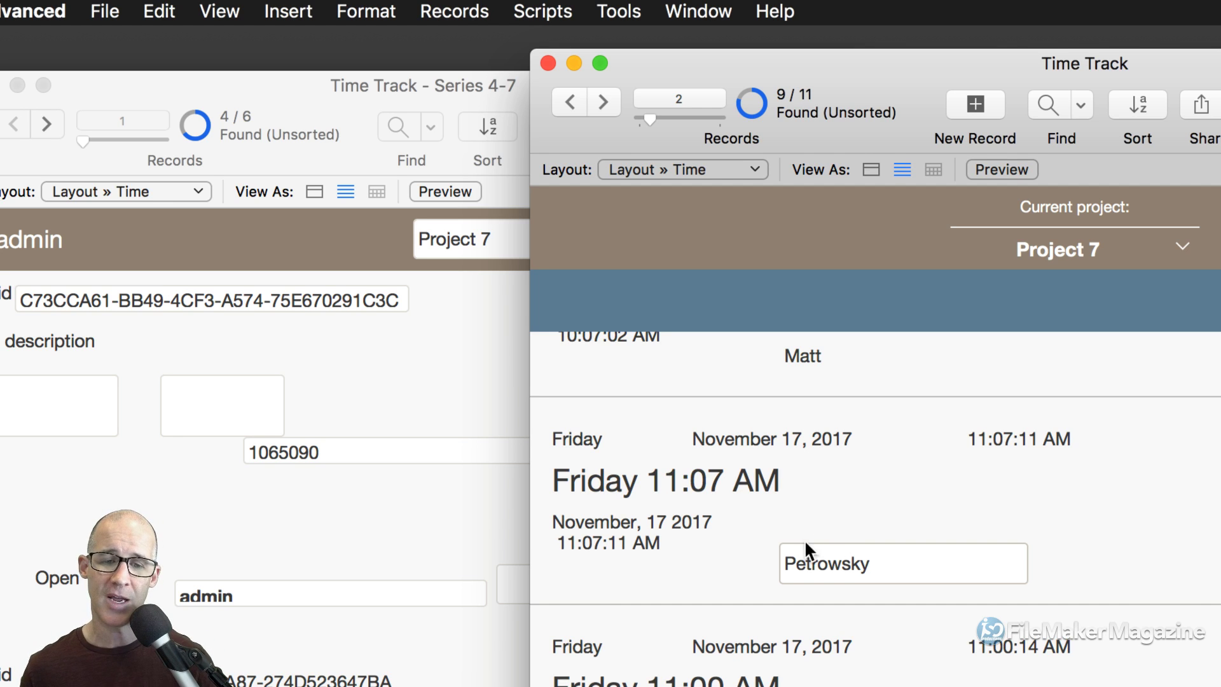
left_click(728, 564)
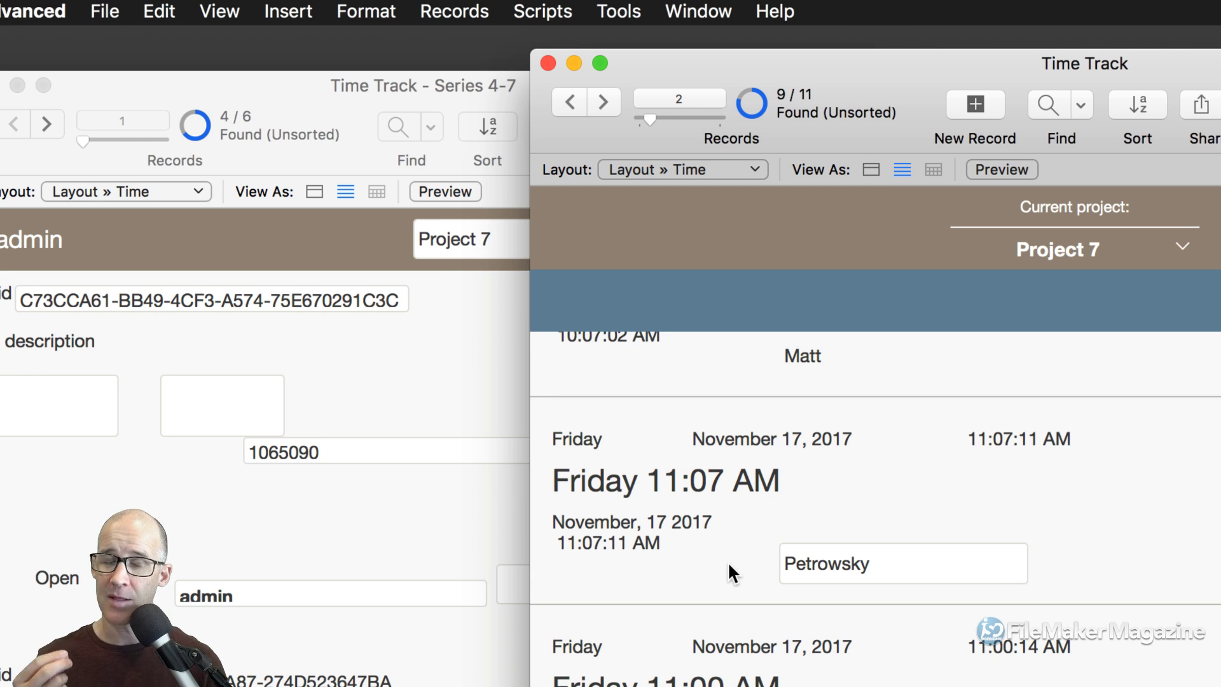
left_click(741, 368)
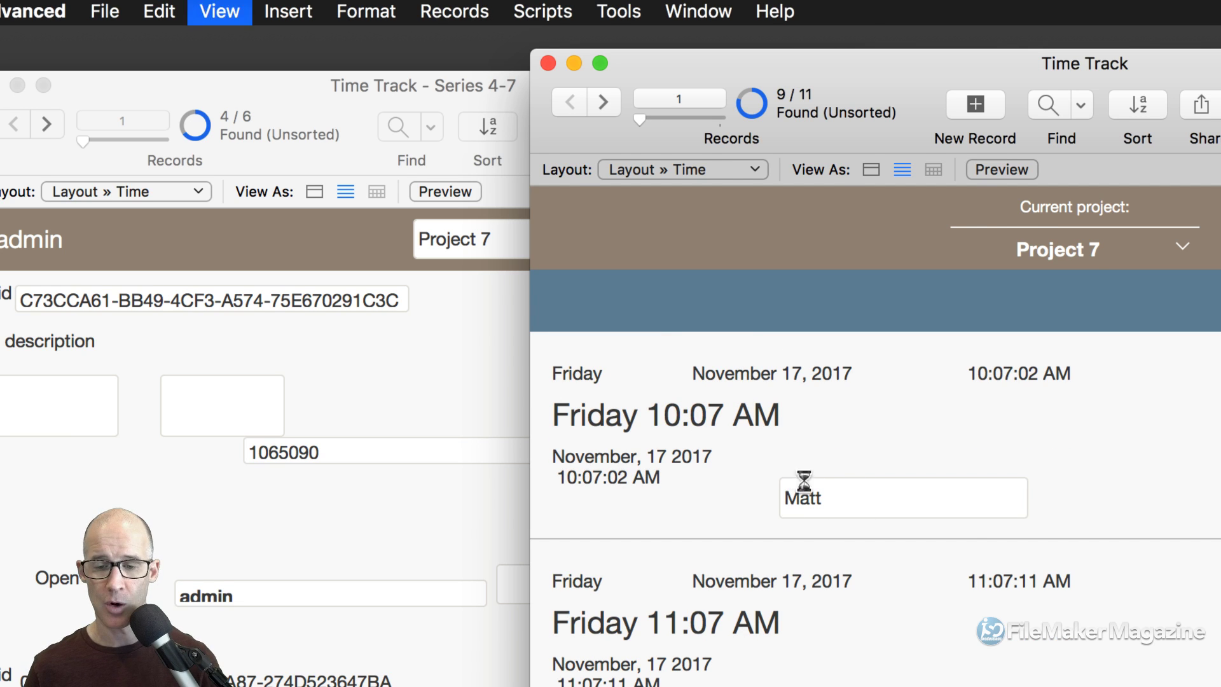
key("super+l")
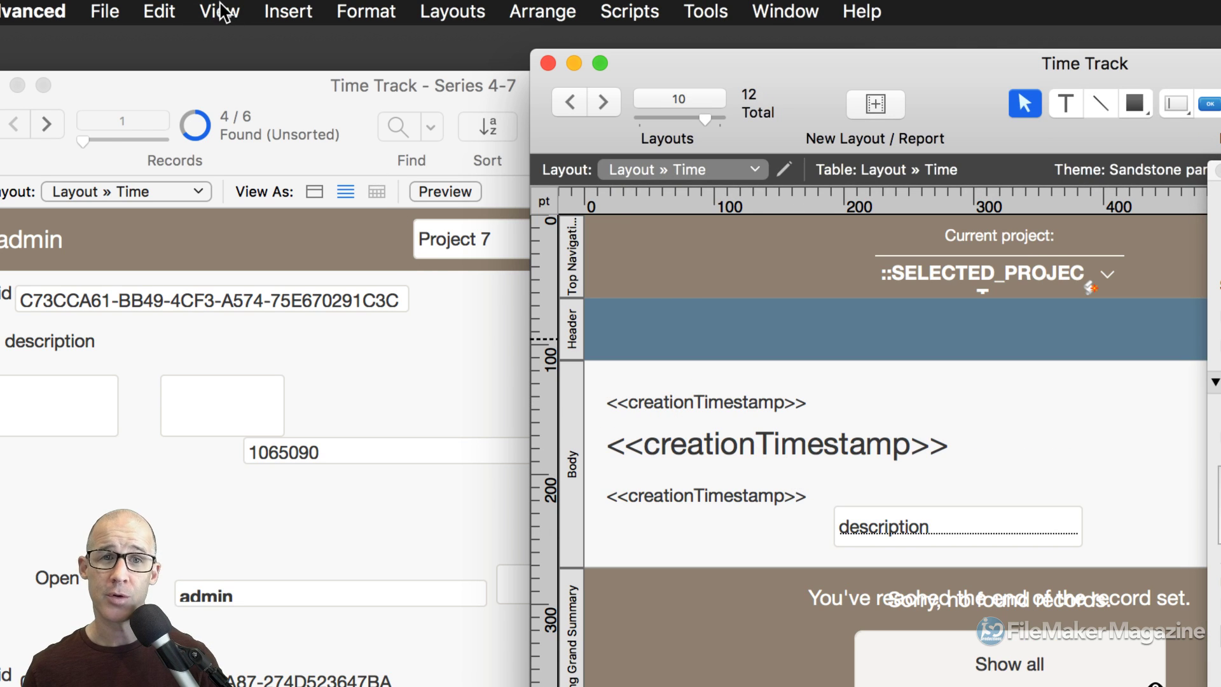
Turn on sample data, make record 2 the current record, and select the description field in Layout mode.
left_click(220, 11)
mouse_move(312, 375)
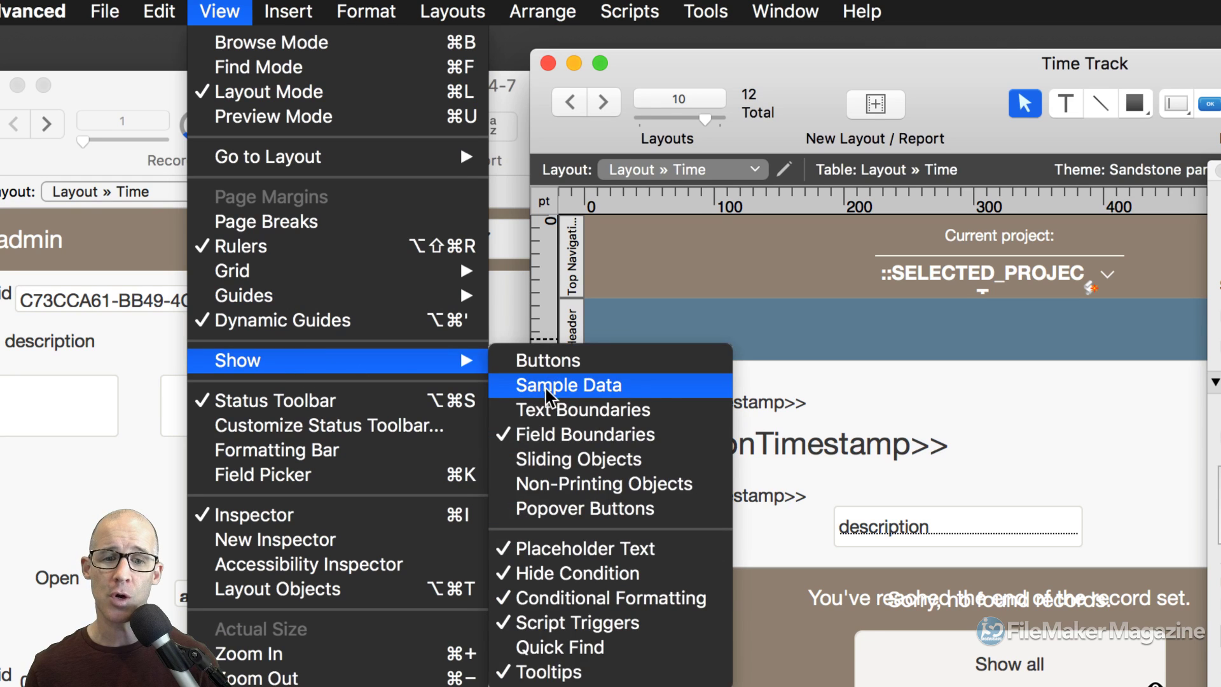
left_click(547, 385)
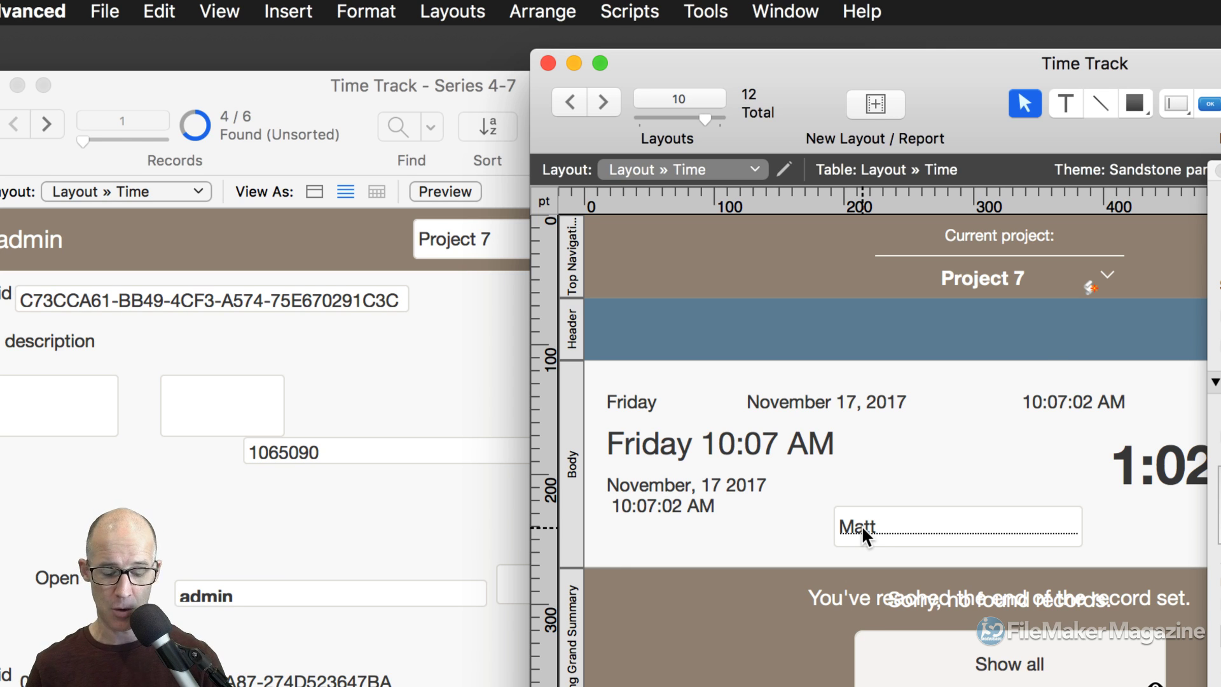
key("super+b")
scroll(859, 528, "down", 3)
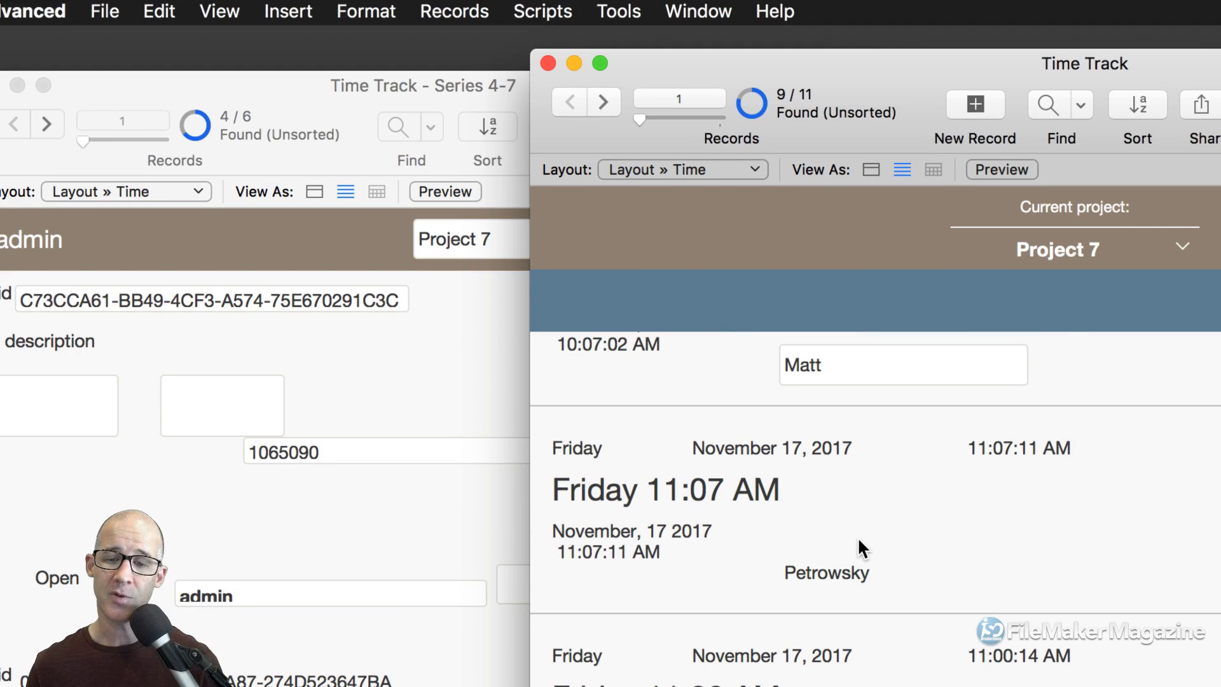
left_click(763, 549)
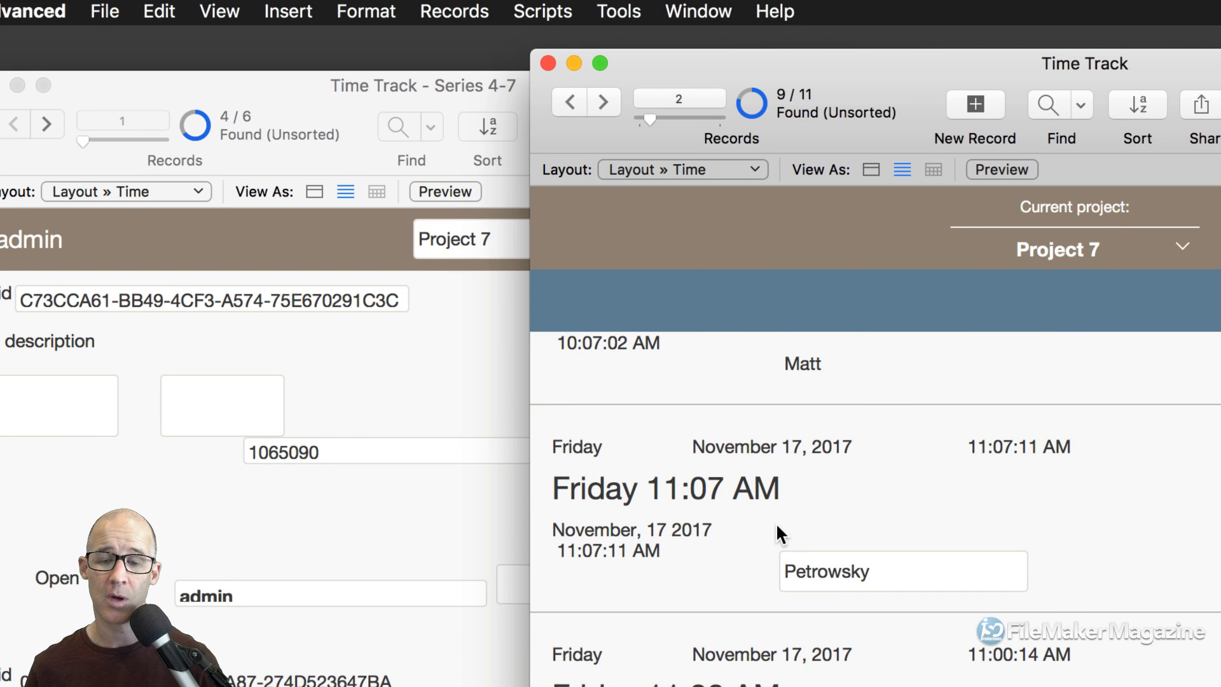
key("super+l")
left_click(949, 533)
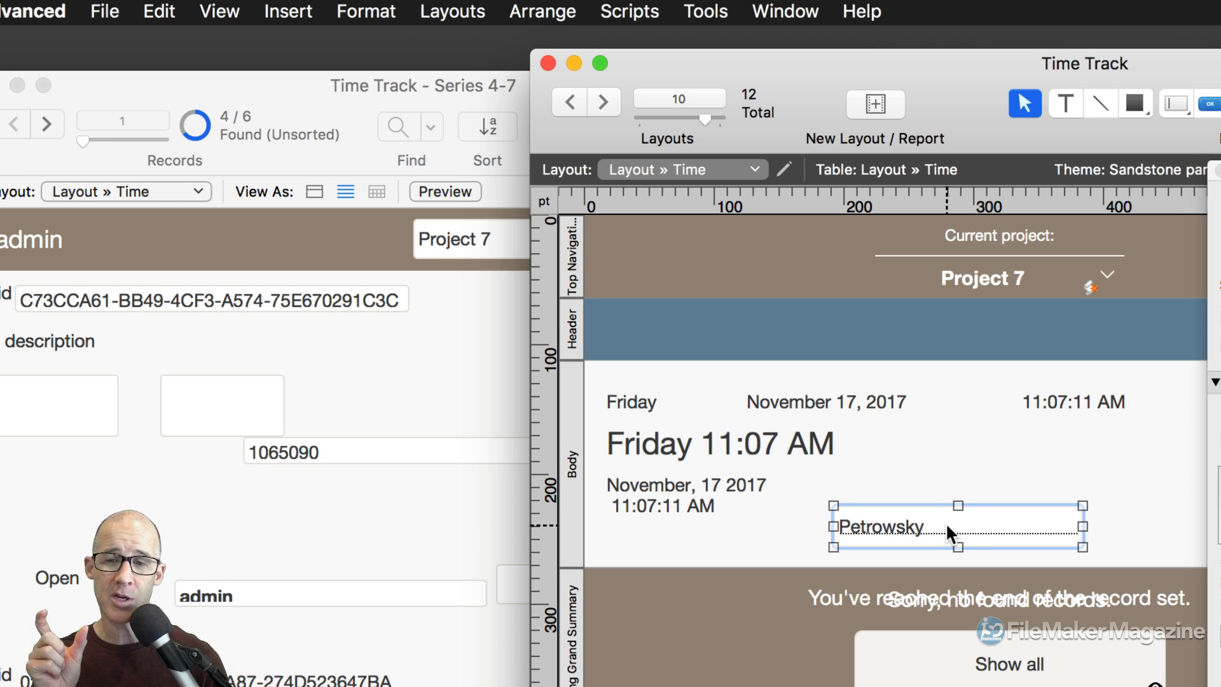
left_click_drag(1082, 526, 938, 526)
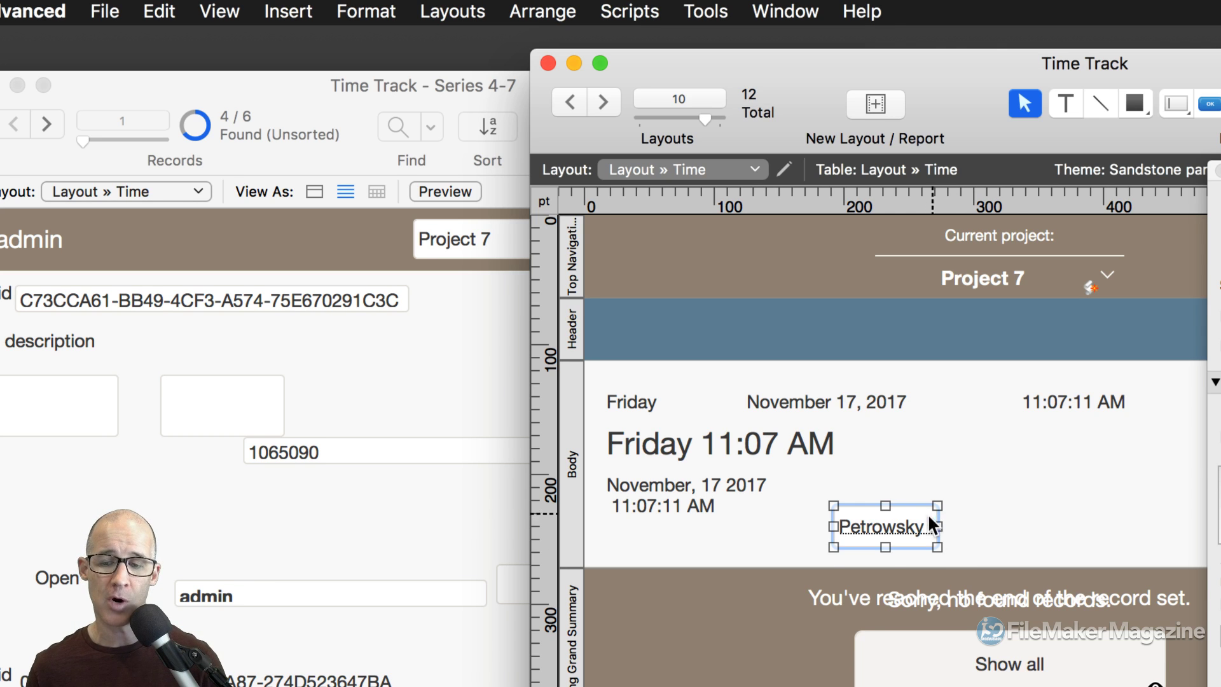
left_click_drag(937, 526, 1086, 525)
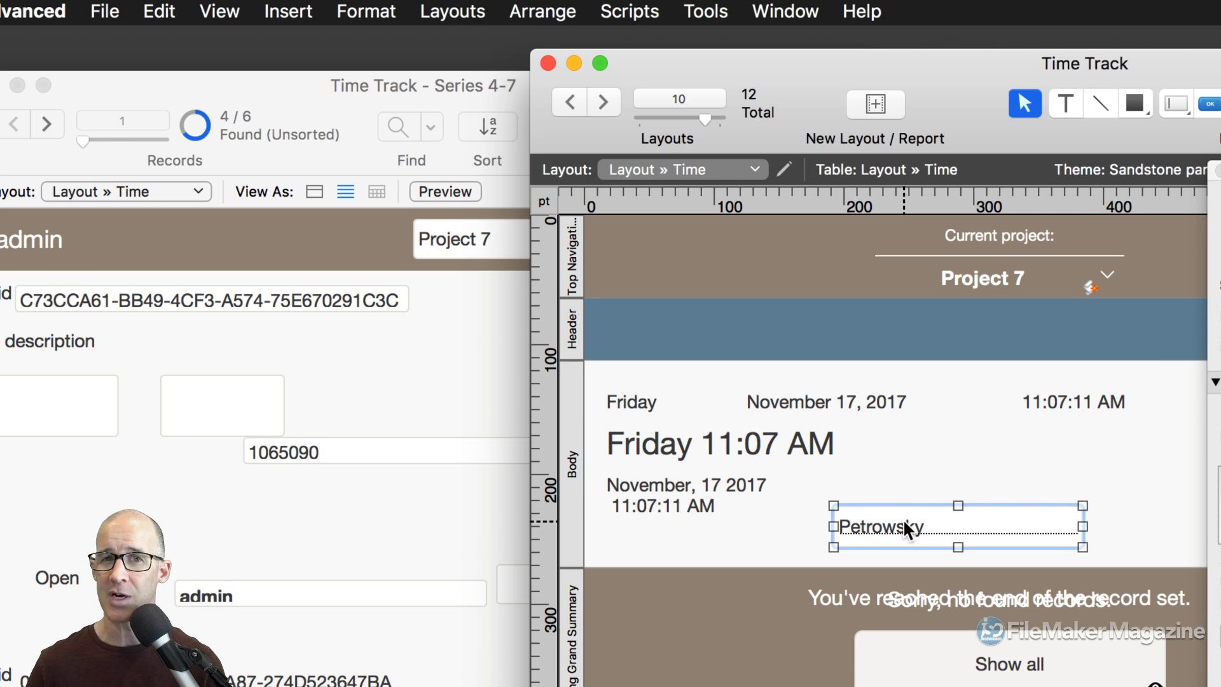
left_click(822, 402)
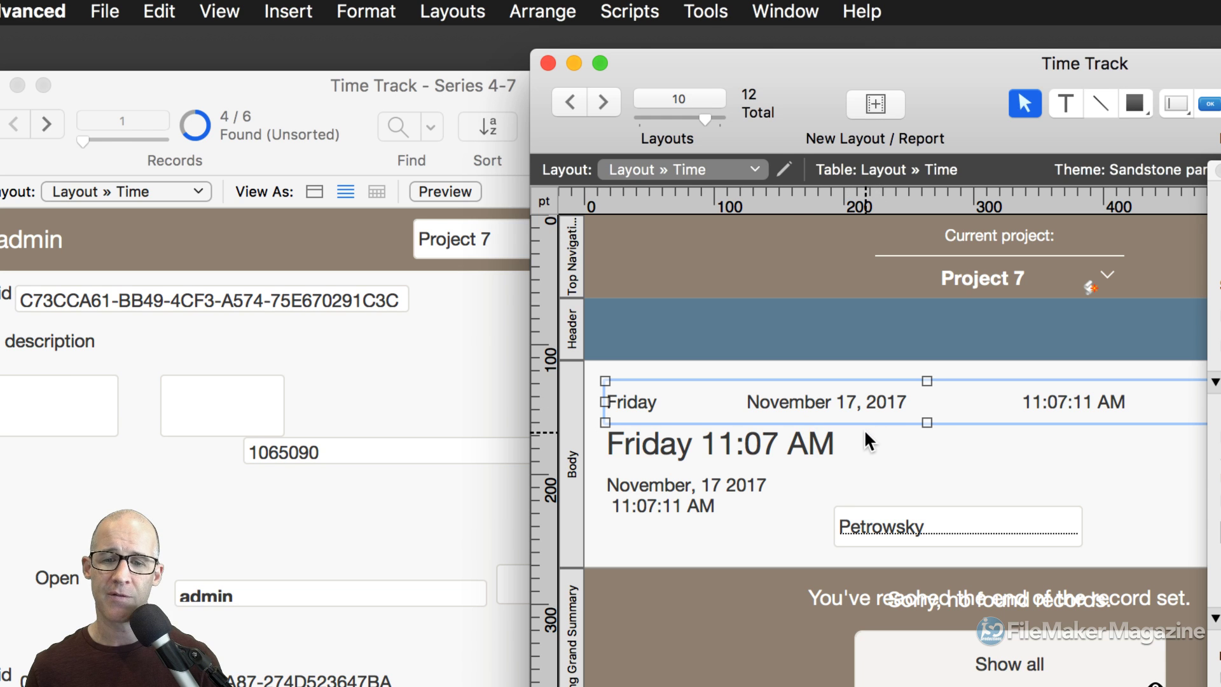
Hide sample data to show <<creationTimestamp>> placeholders and select the lower small timestamp field.
left_click(235, 11)
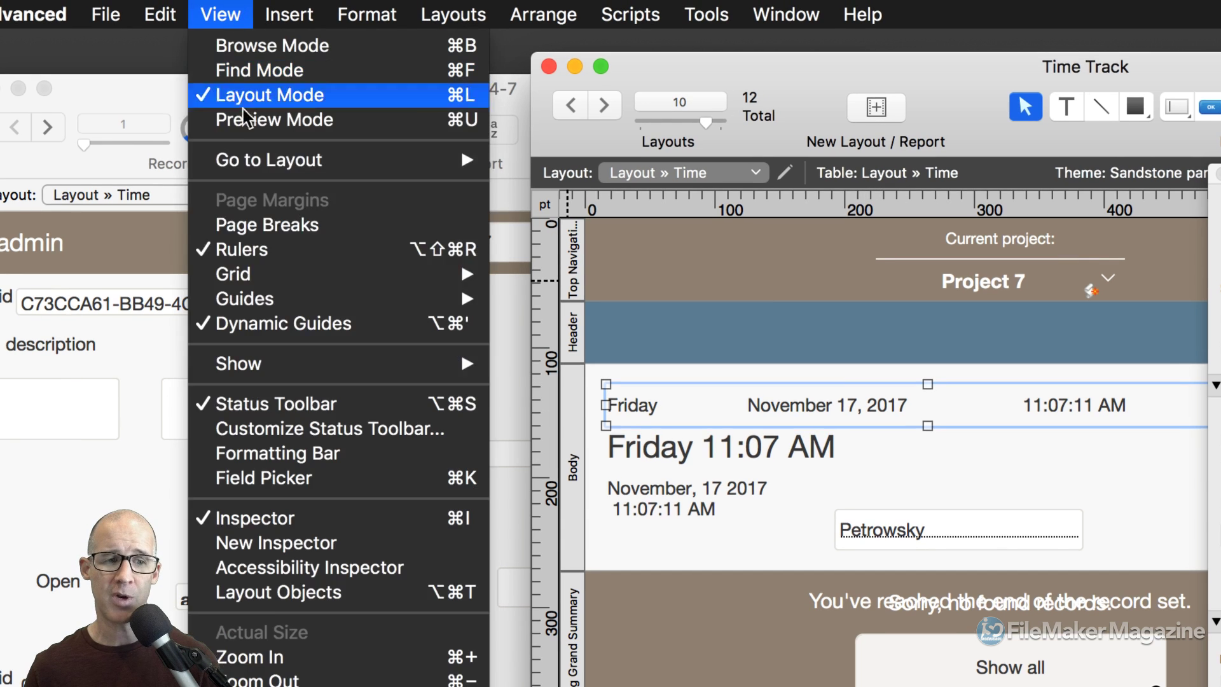
mouse_move(321, 374)
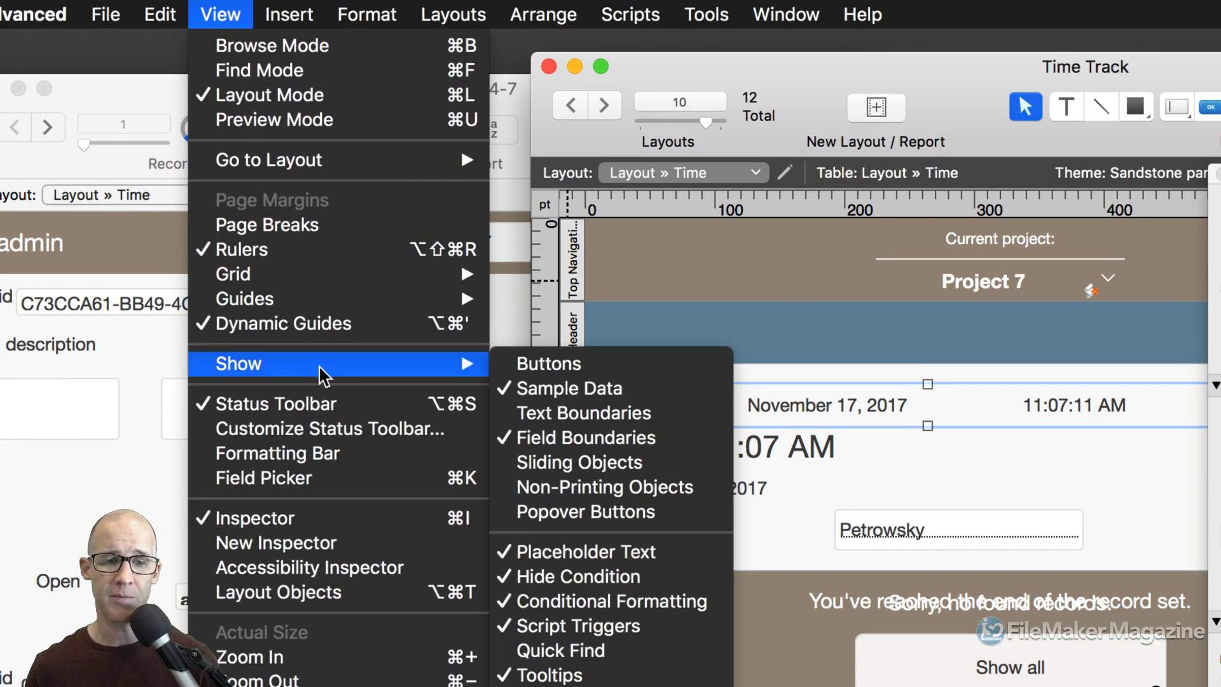
left_click(559, 390)
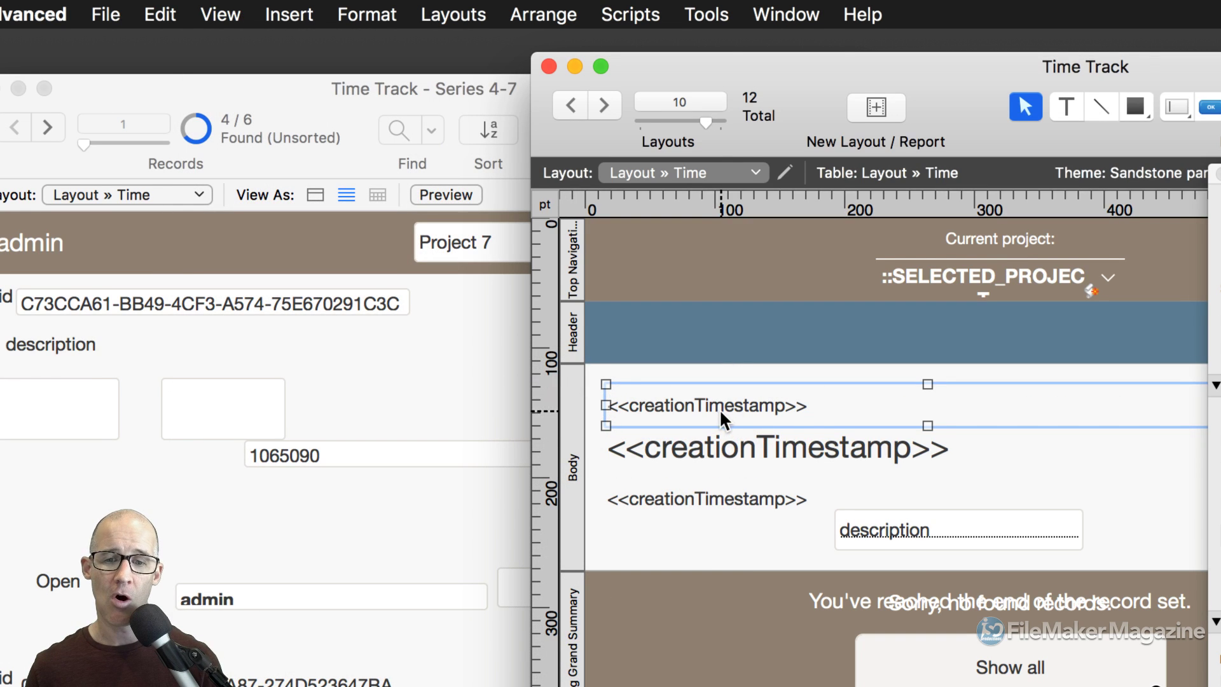
left_click(724, 444)
left_click(723, 499)
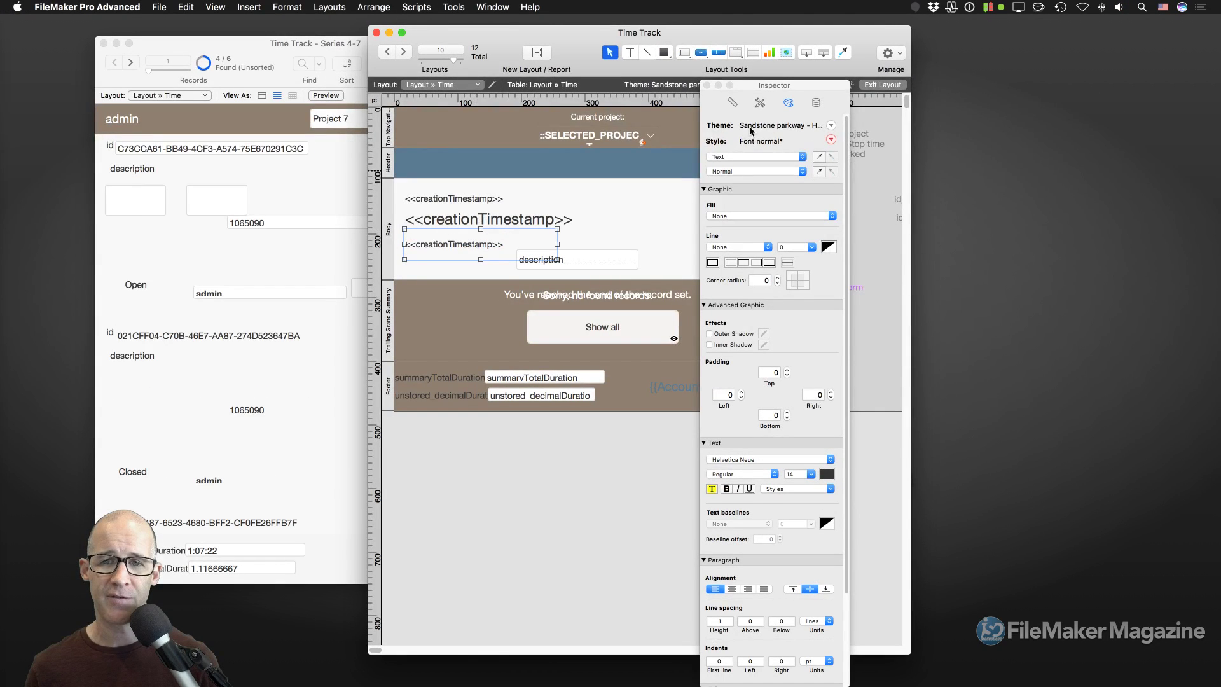
Move the Inspector to its Data Formatting section and select the top creationTimestamp field.
left_click_drag(779, 84, 681, 35)
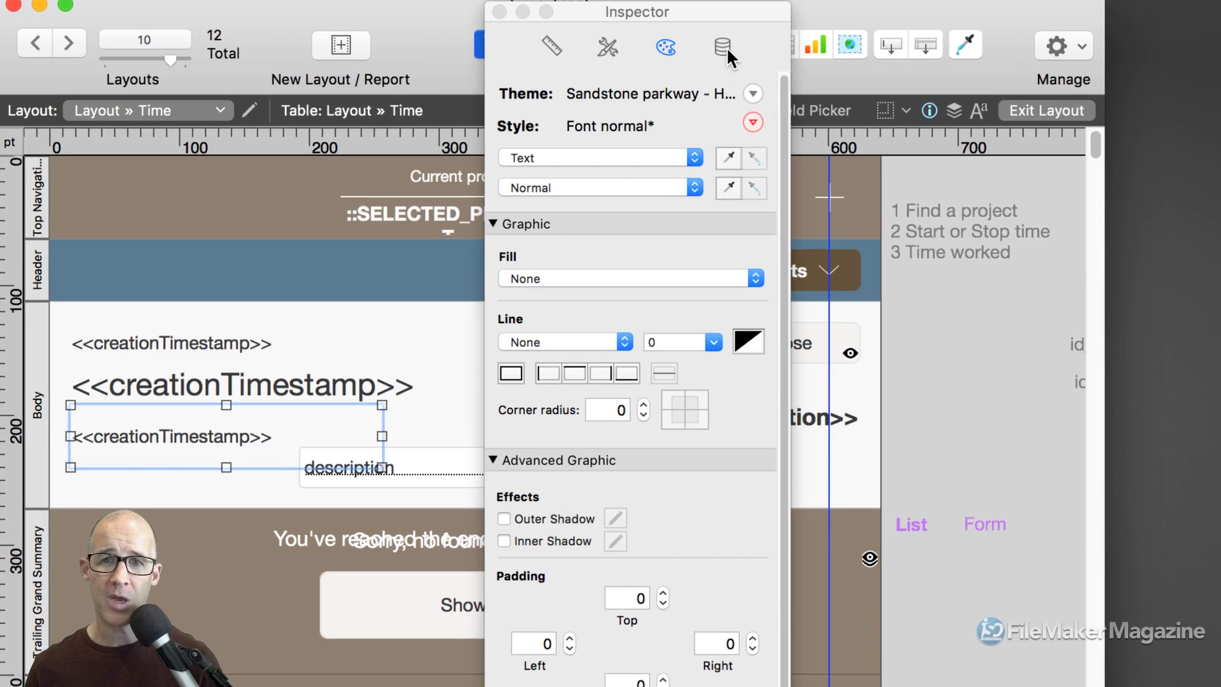
left_click(724, 55)
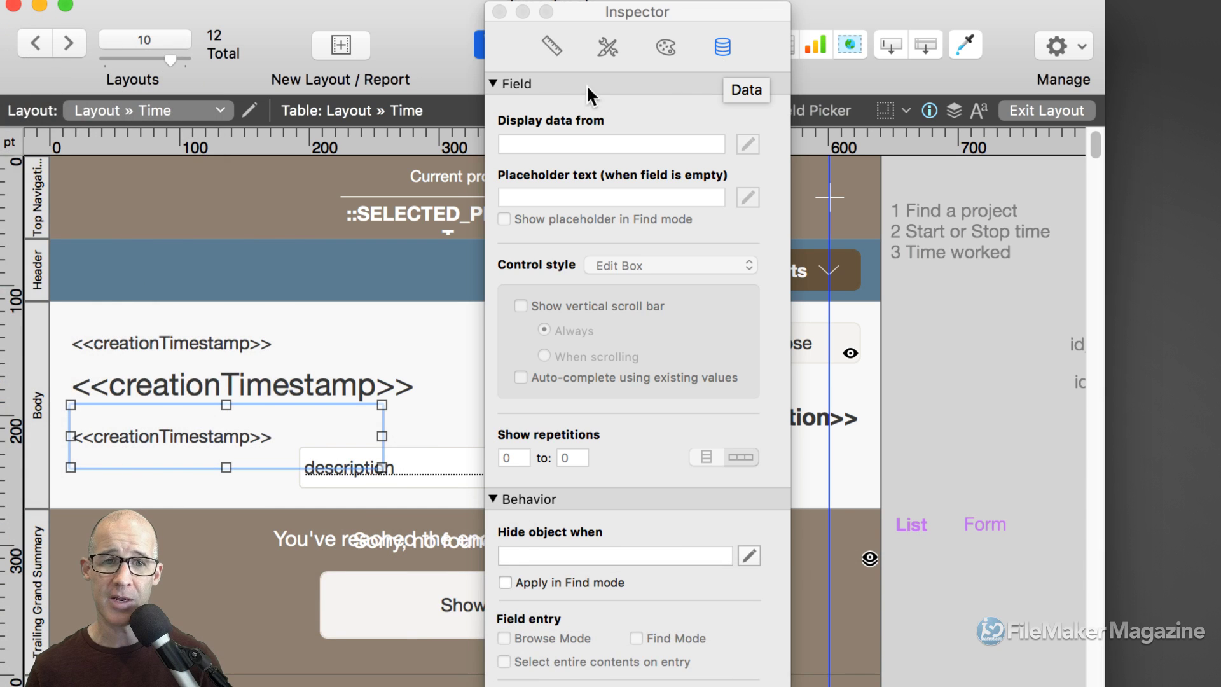
left_click(495, 83)
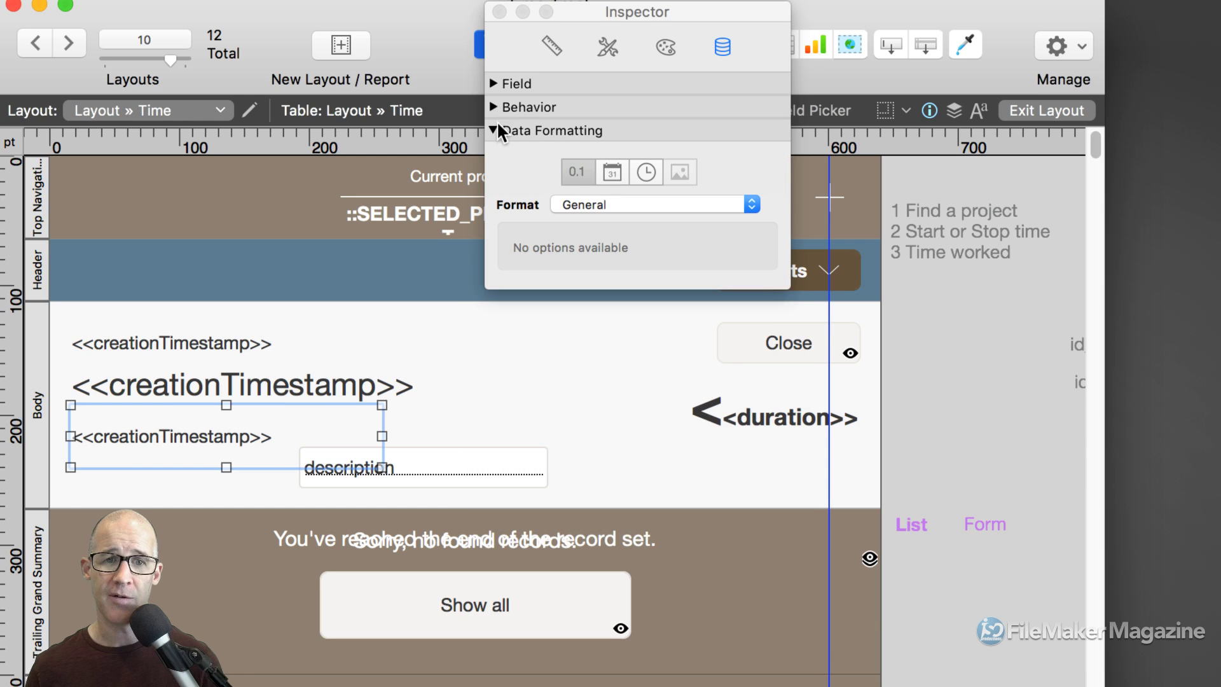
left_click_drag(634, 18, 600, 222)
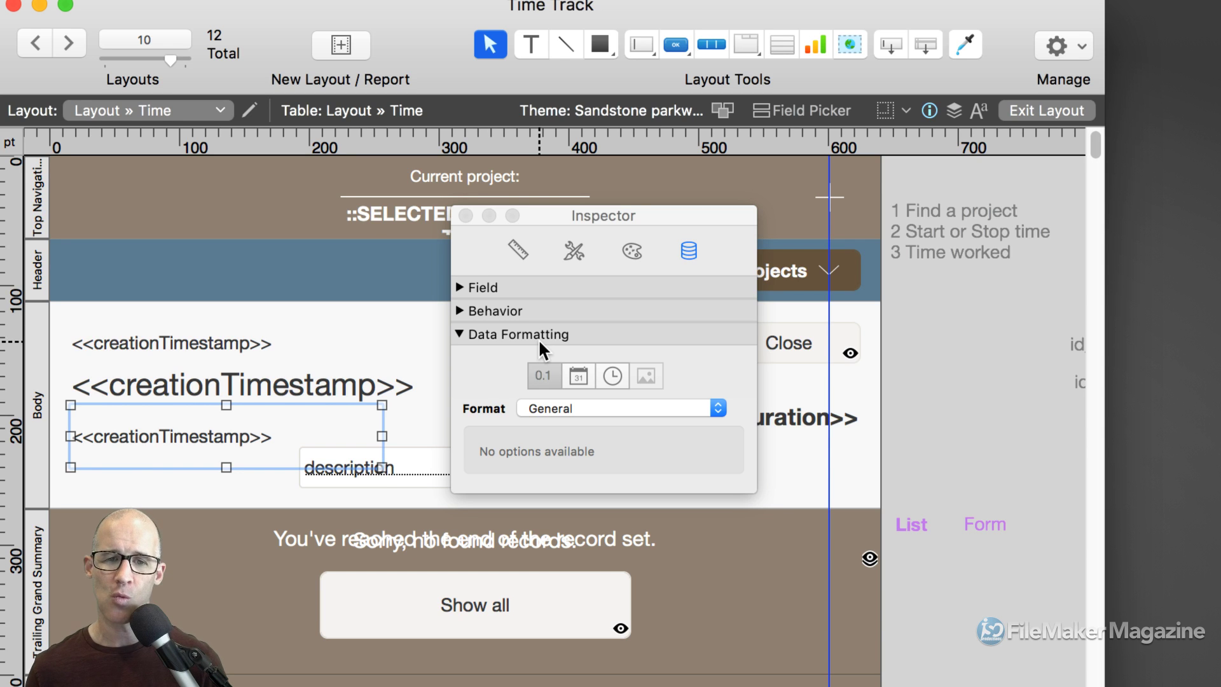
left_click_drag(599, 215, 762, 124)
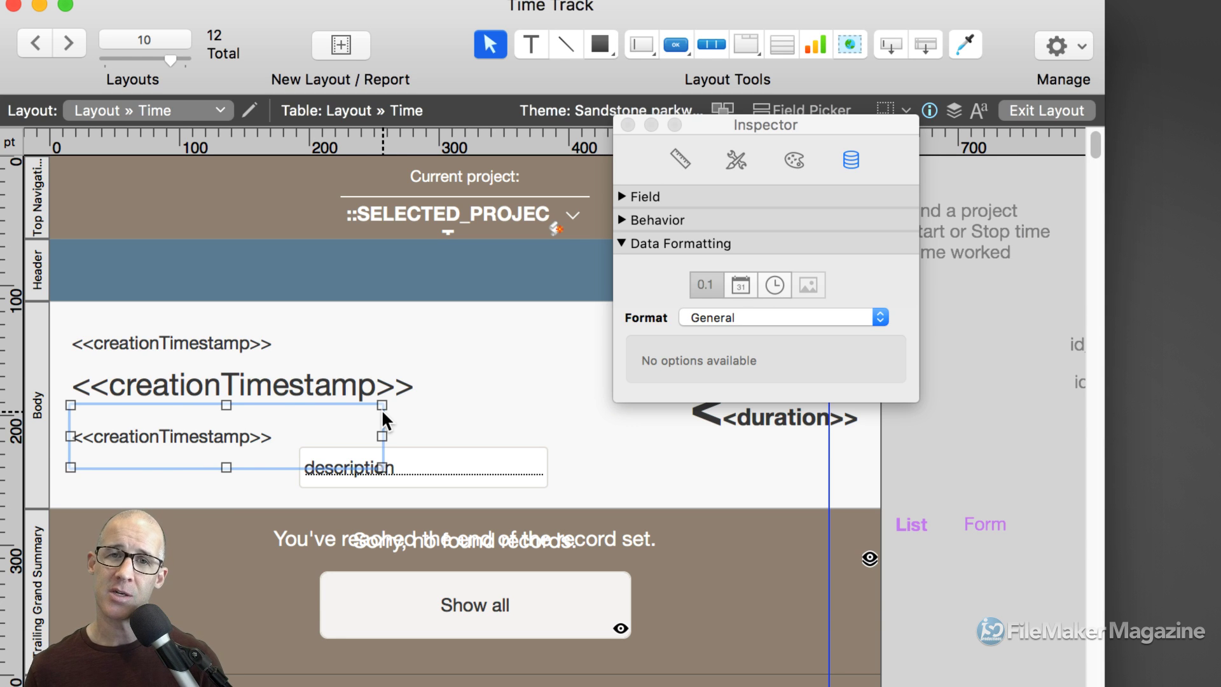
left_click(250, 340)
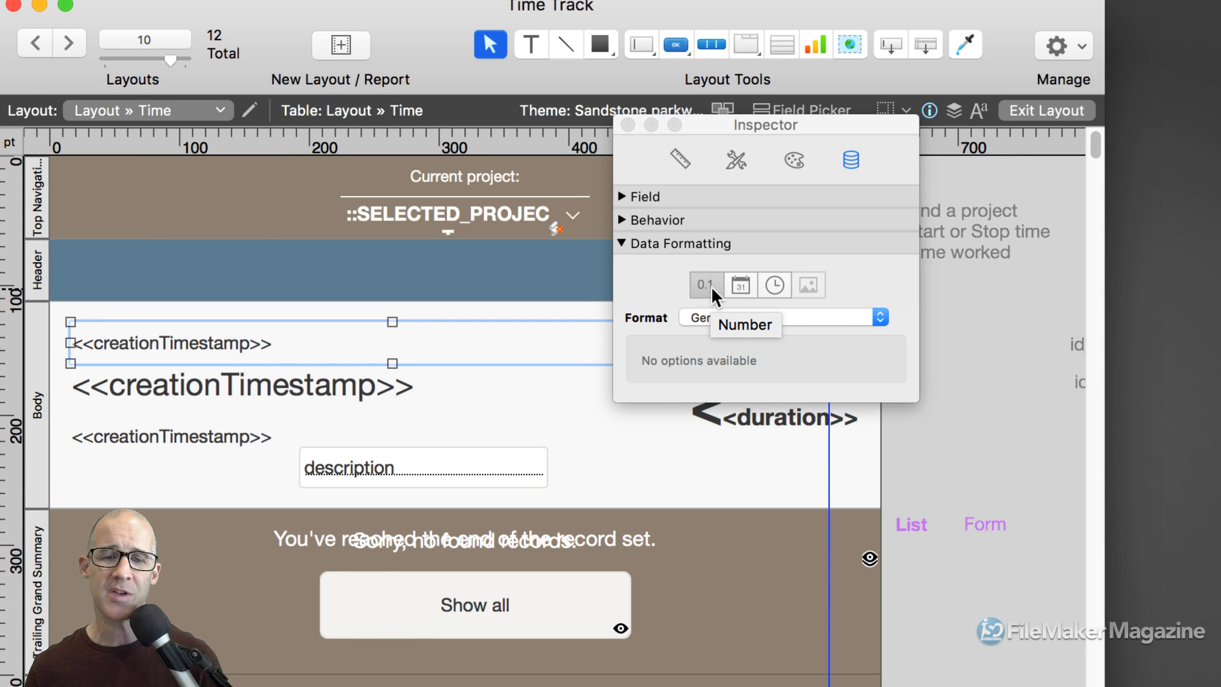
Try the Boolean number format on the top timestamp, then revert it to General.
left_click(700, 318)
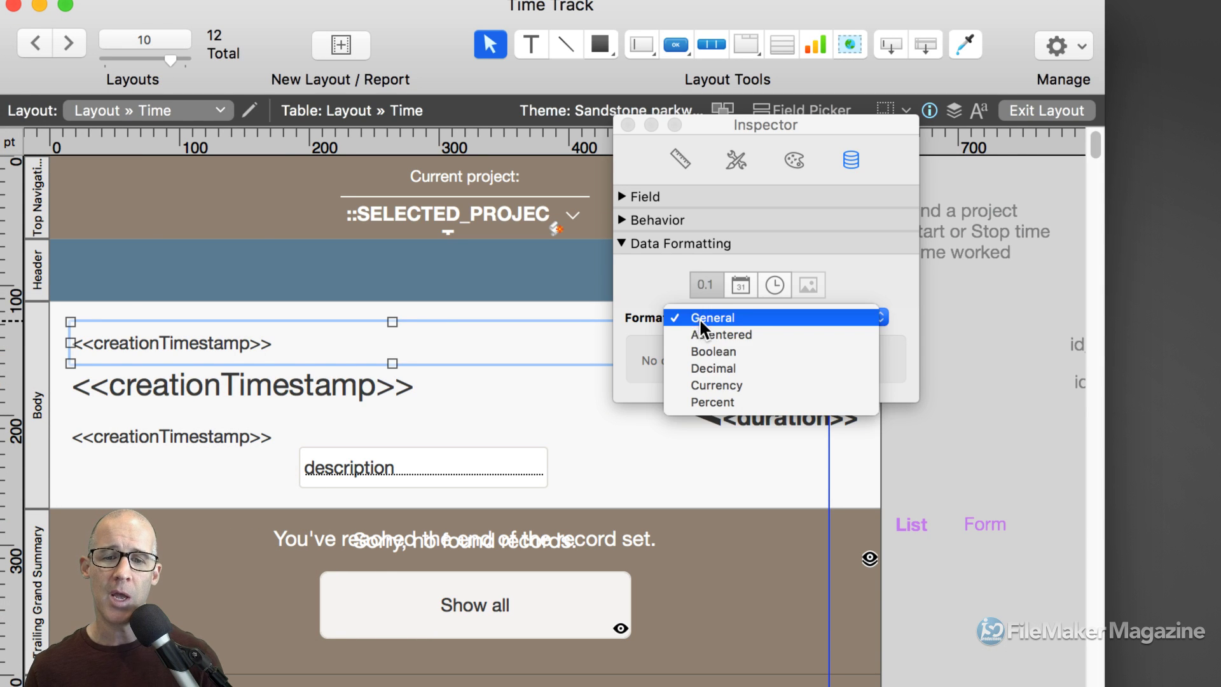
left_click(716, 349)
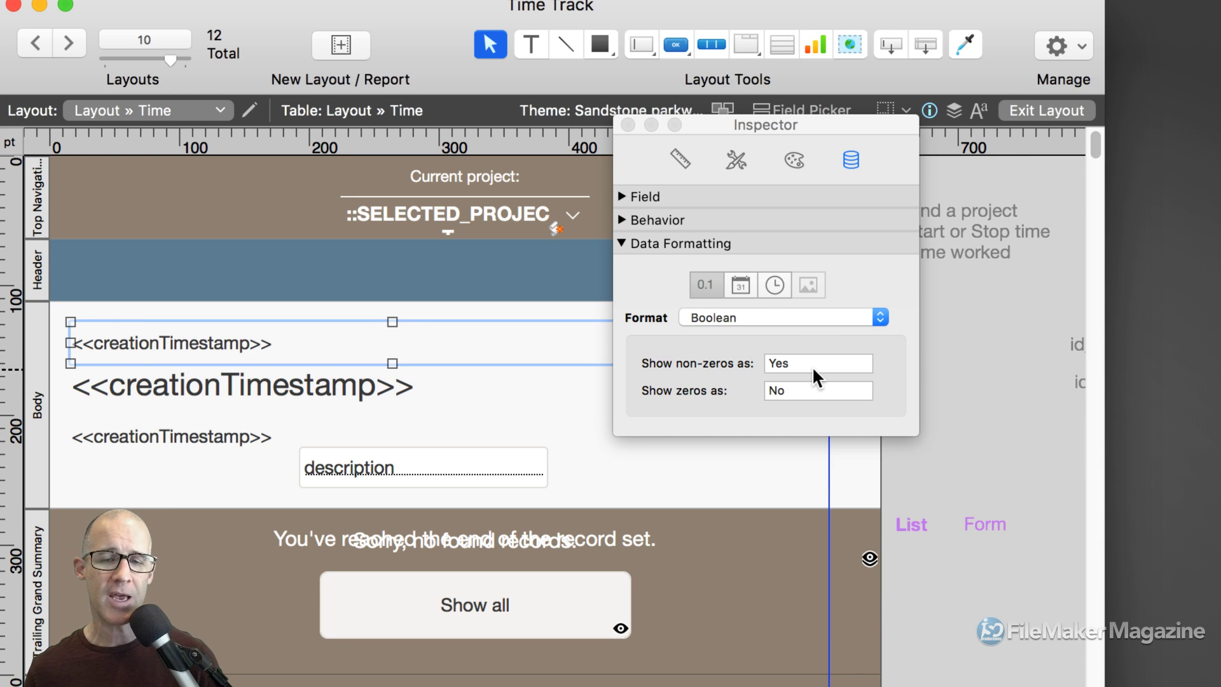
left_click(727, 316)
left_click(718, 284)
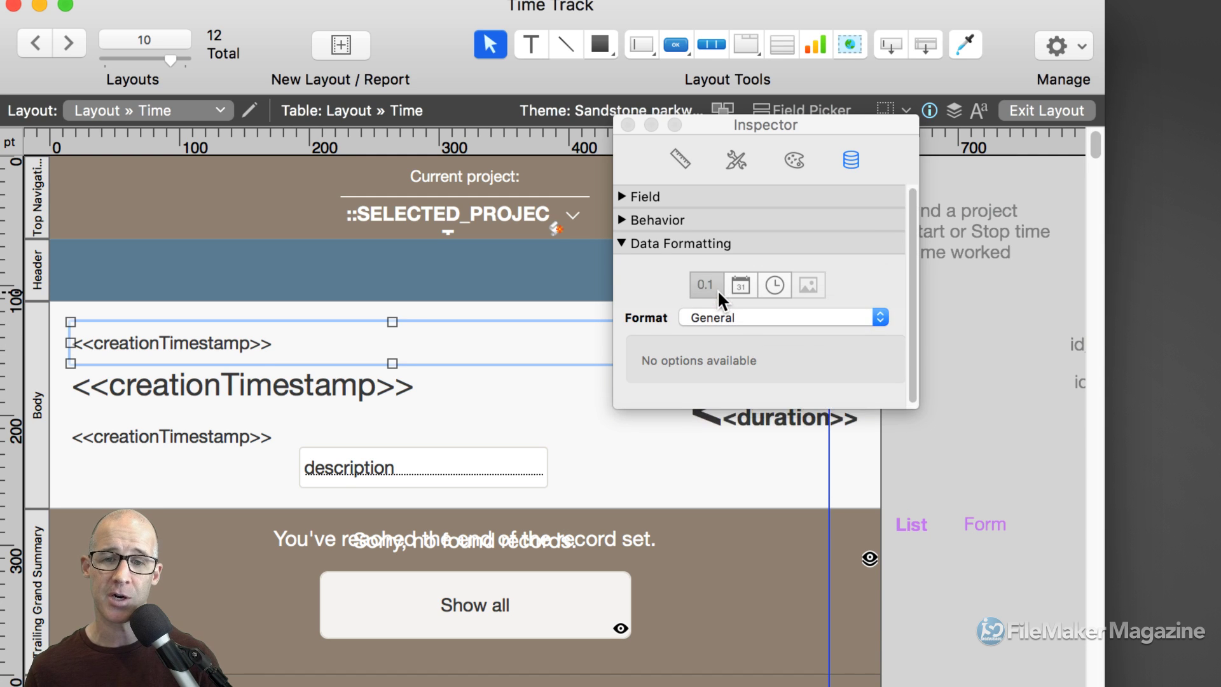
Apply a custom weekday, month, day, year date format with edited separators and preview it in Browse mode.
left_click(741, 285)
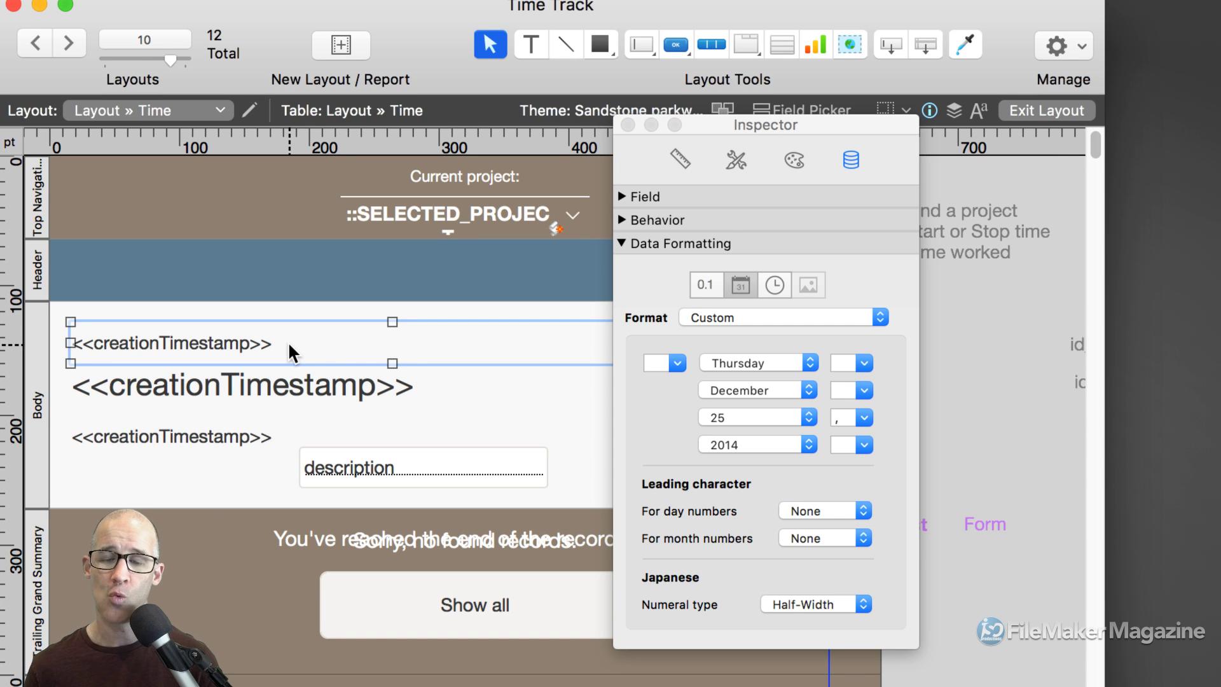
left_click(661, 365)
left_click(843, 390)
left_click(839, 418)
left_click(844, 442)
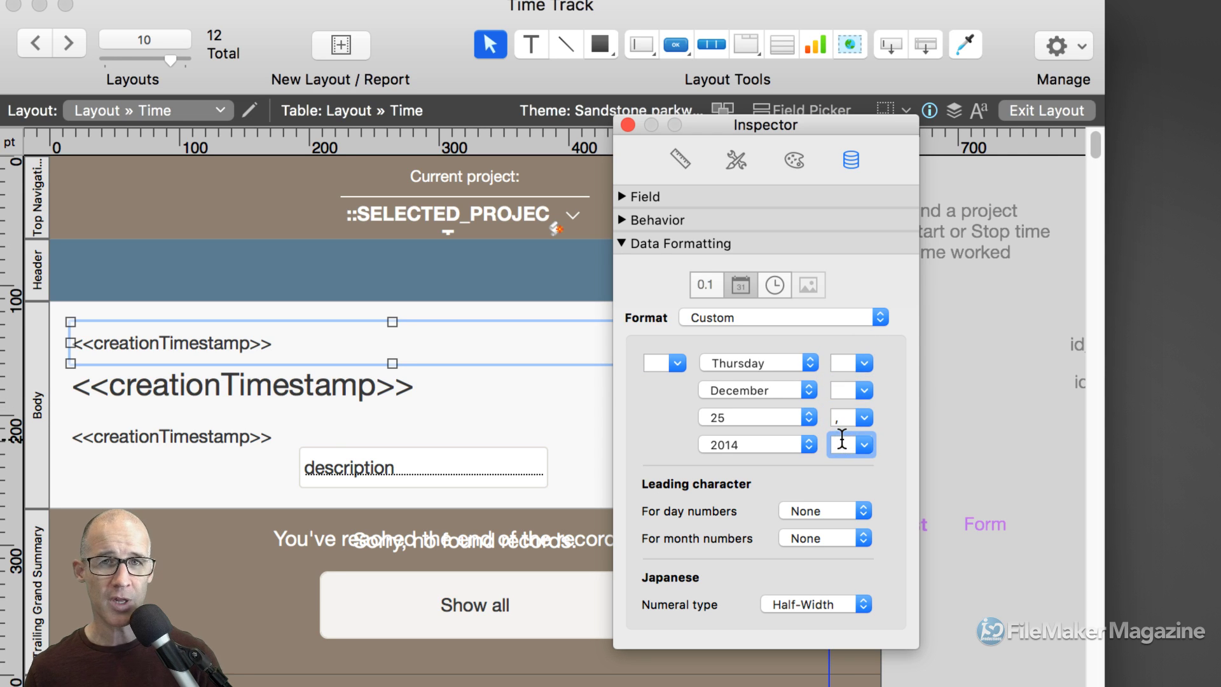
left_click(254, 463)
key("super+b")
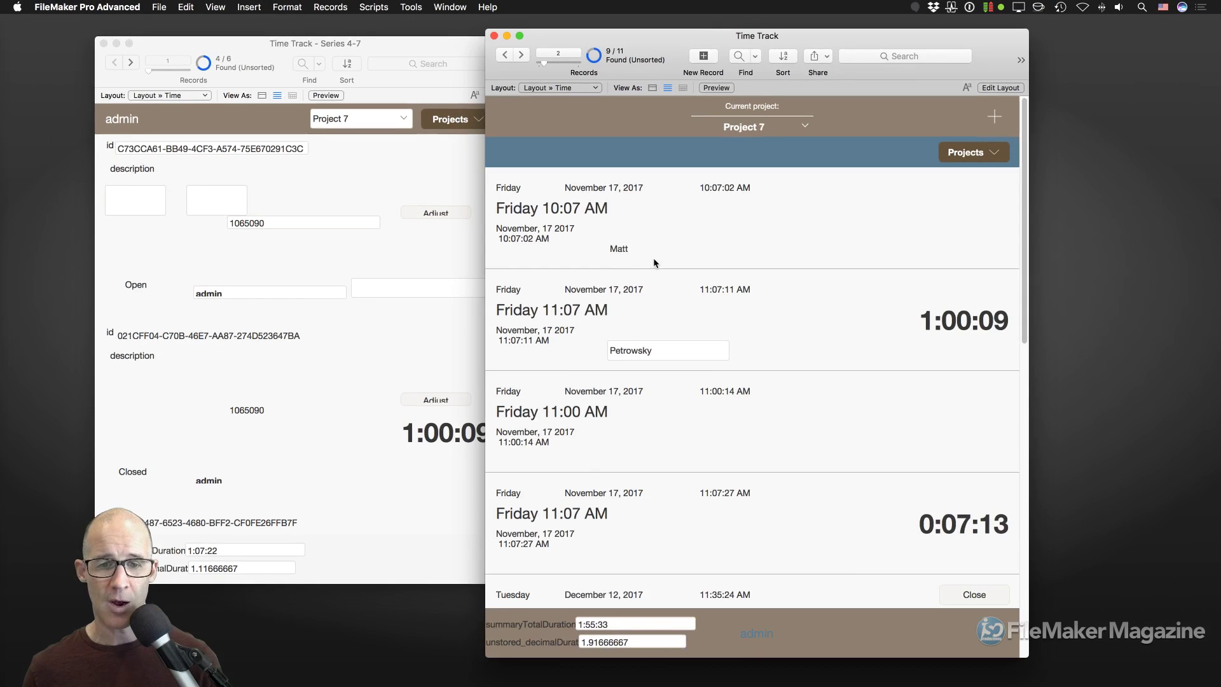
Scroll through the records to check the dates, then select the top and middle creationTimestamp fields in Layout mode.
scroll(569, 336, "down", 3)
scroll(649, 273, "down", 10)
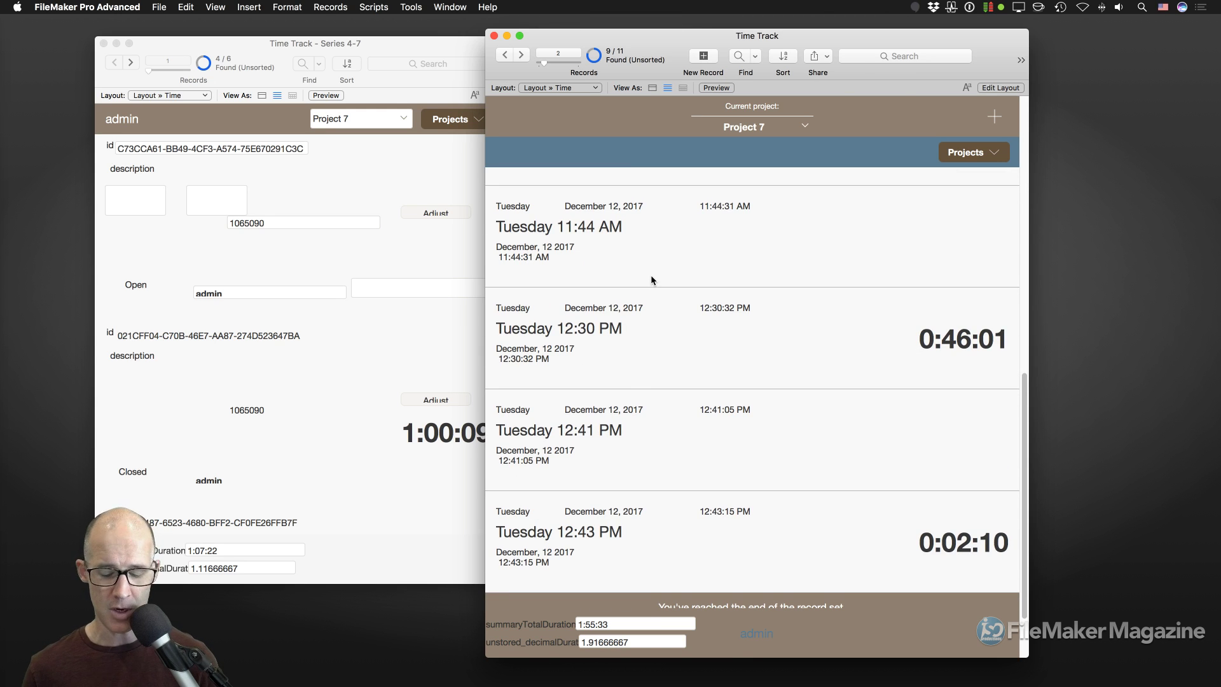
key("super+l")
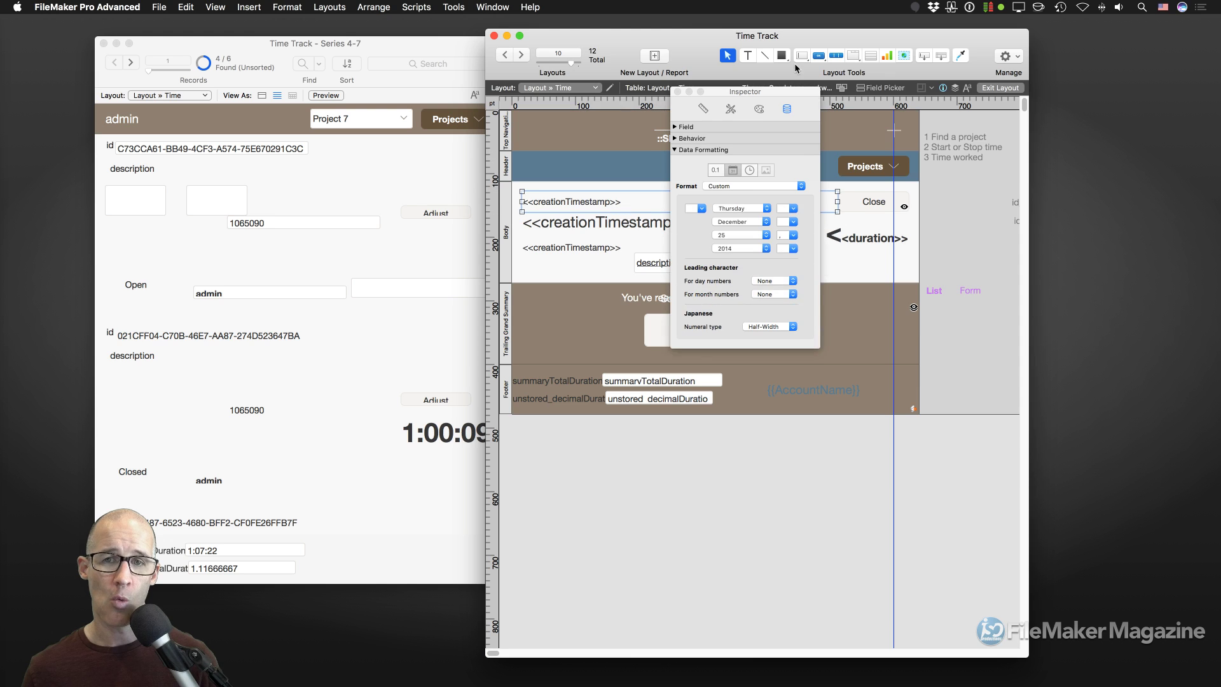
left_click_drag(762, 93, 1077, 84)
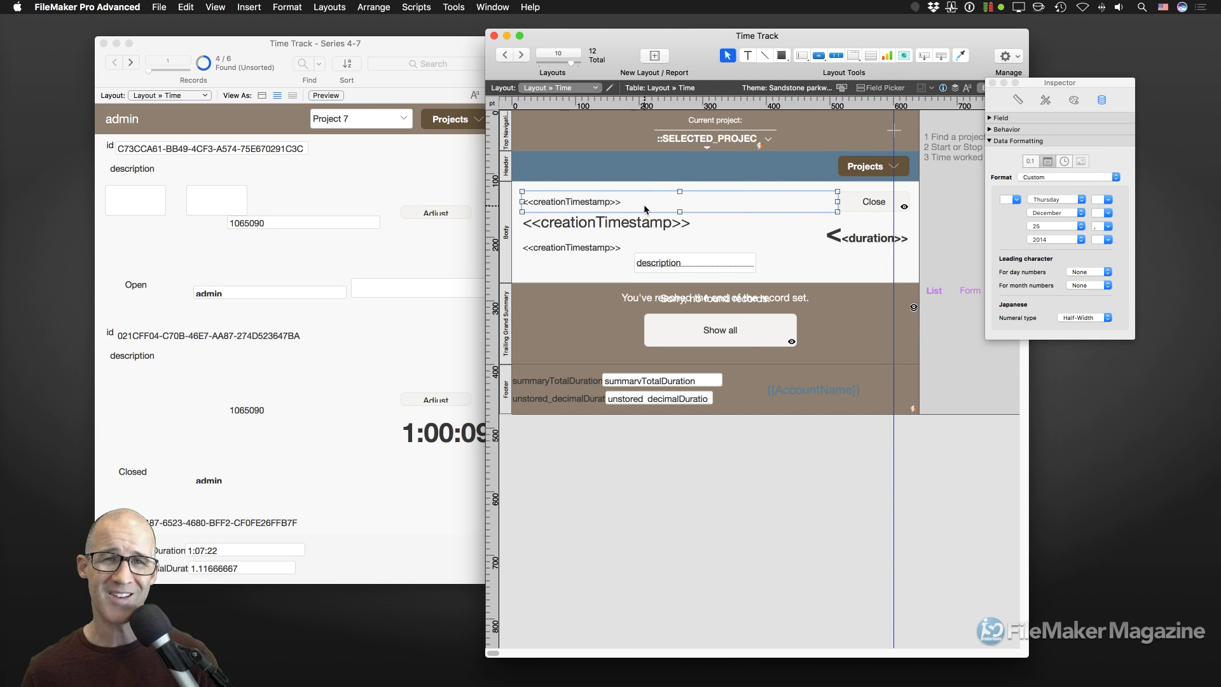
key("super+b")
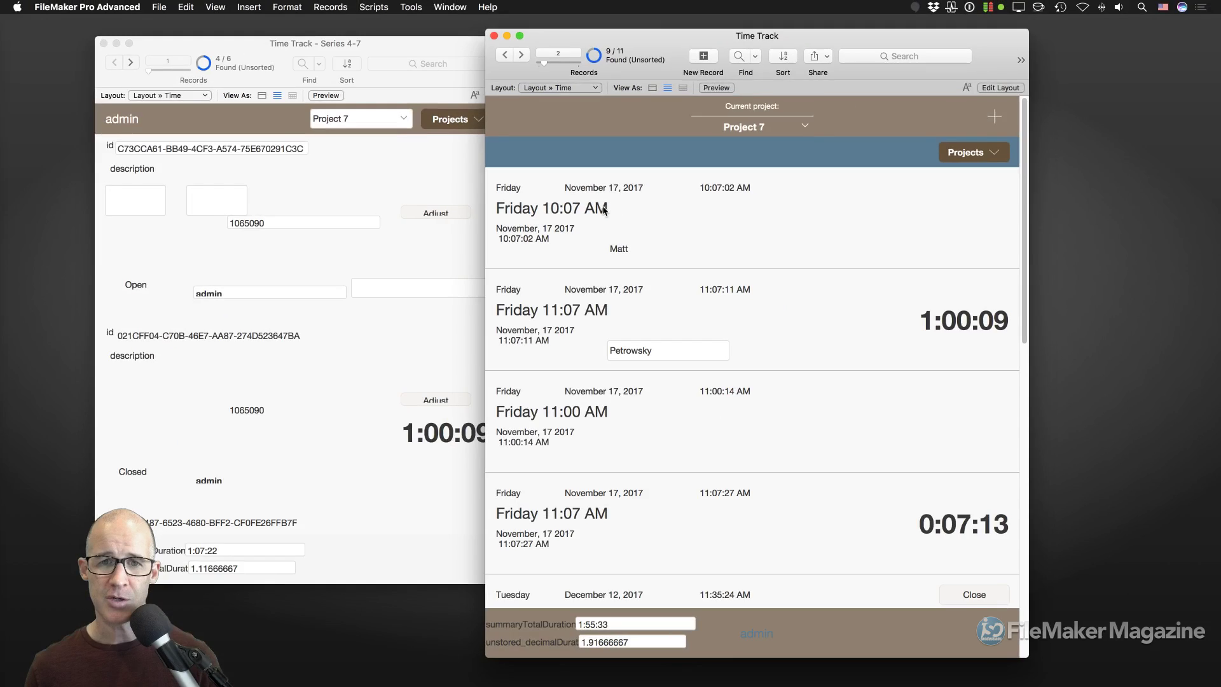
key("super+l")
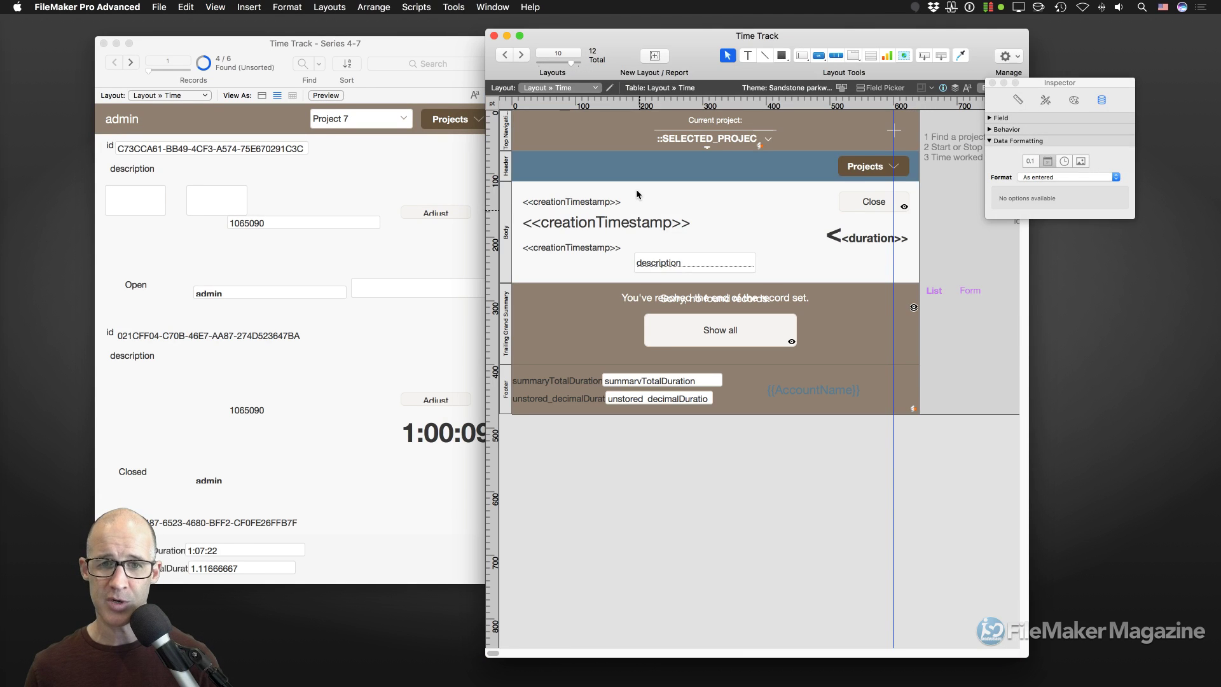
left_click(596, 200)
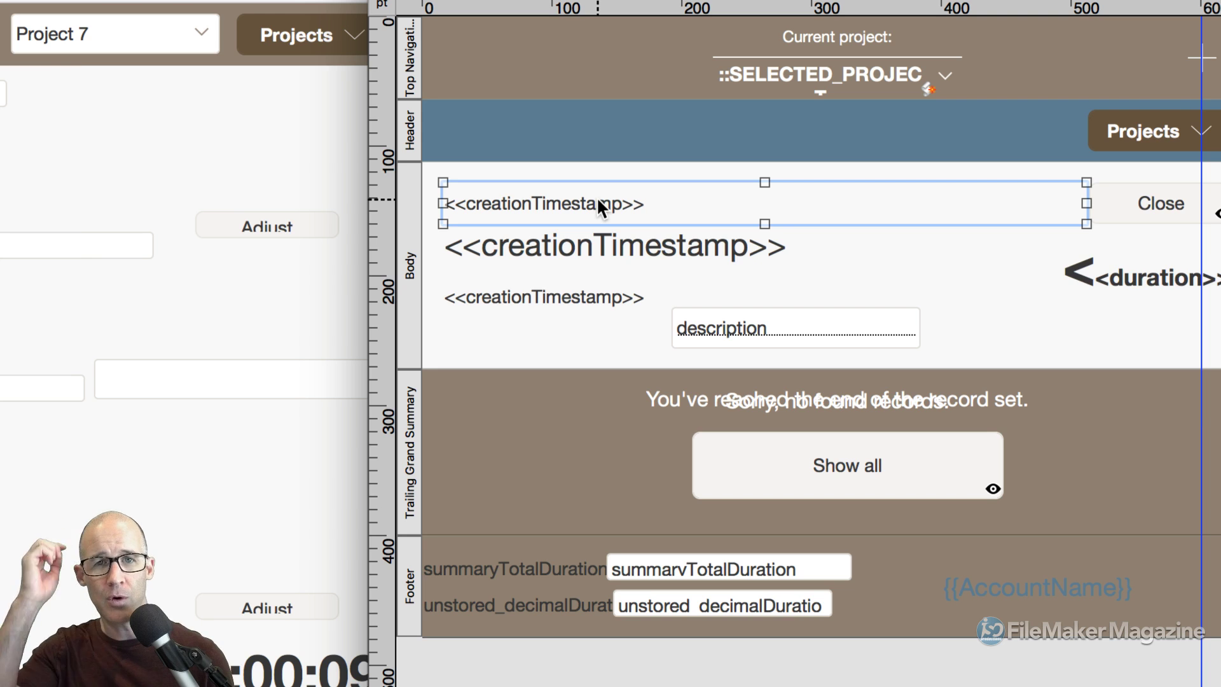
left_click(548, 242)
Turn sample data back on, move the Inspector beside the layout, and select the top date row field.
left_click(562, 296)
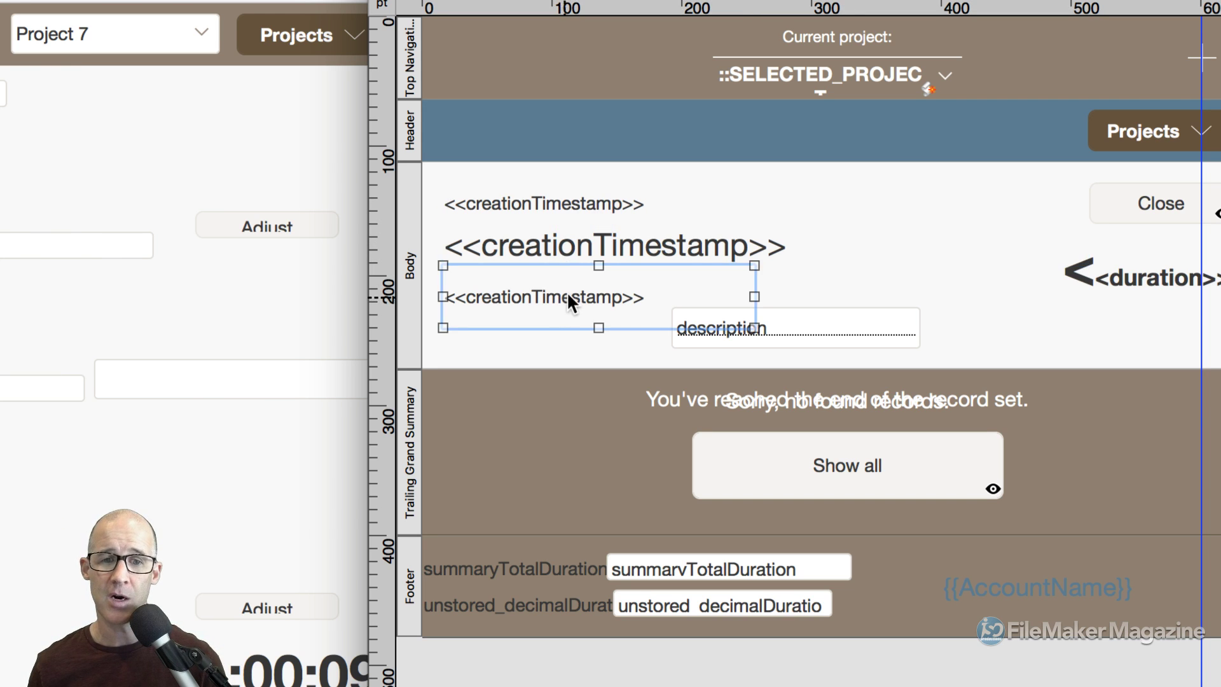
left_click(559, 246)
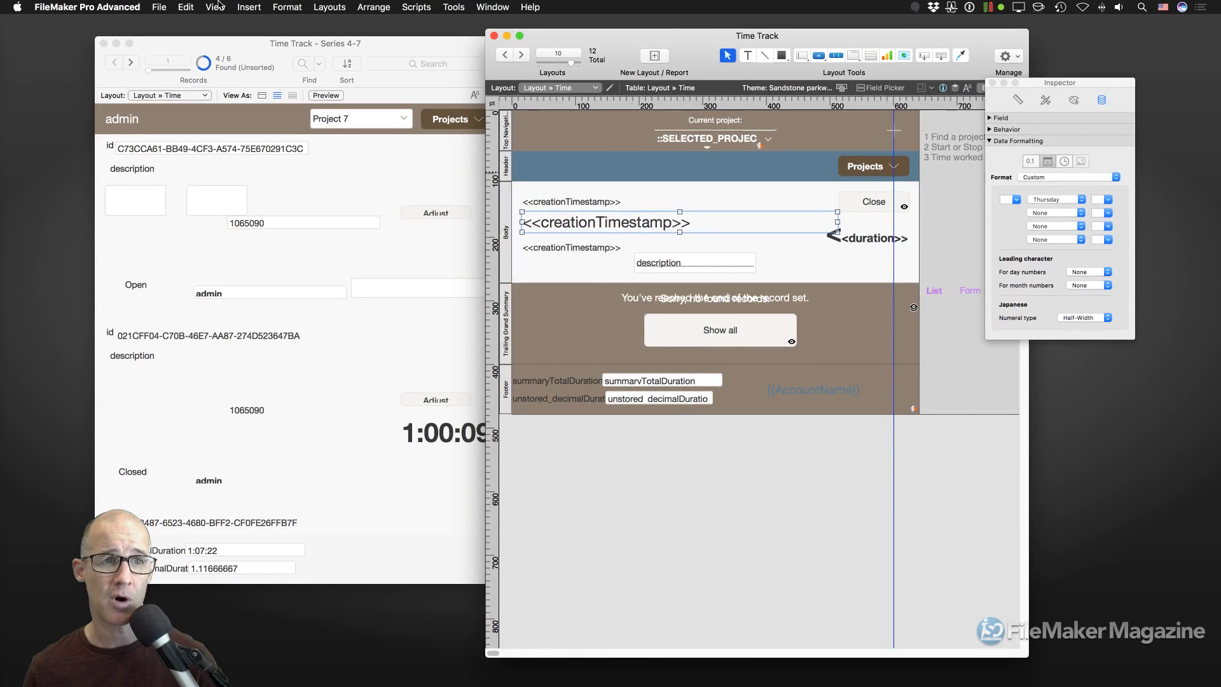
left_click(215, 7)
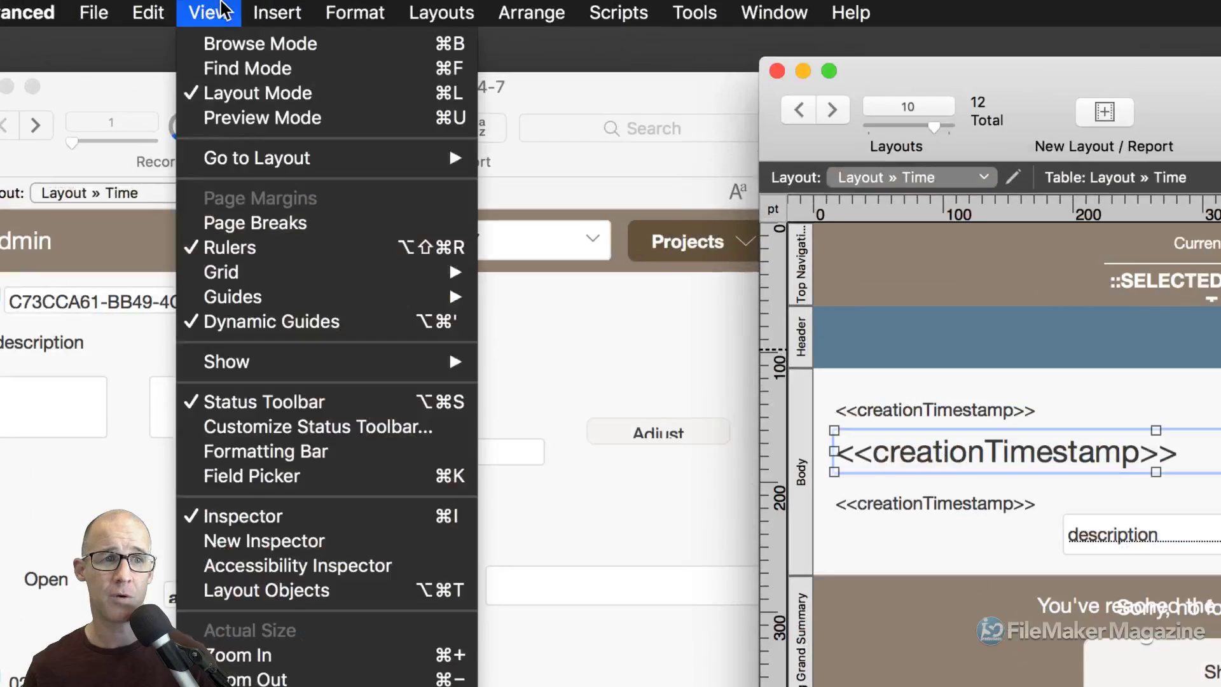
mouse_move(300, 181)
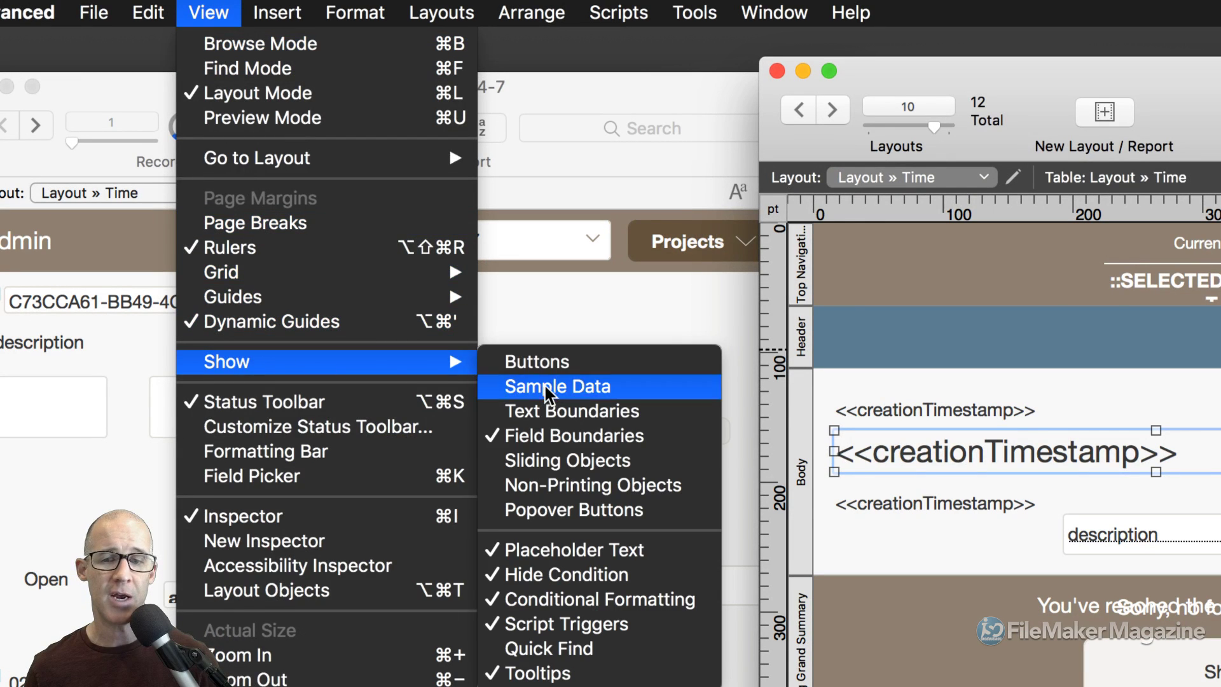
left_click(518, 386)
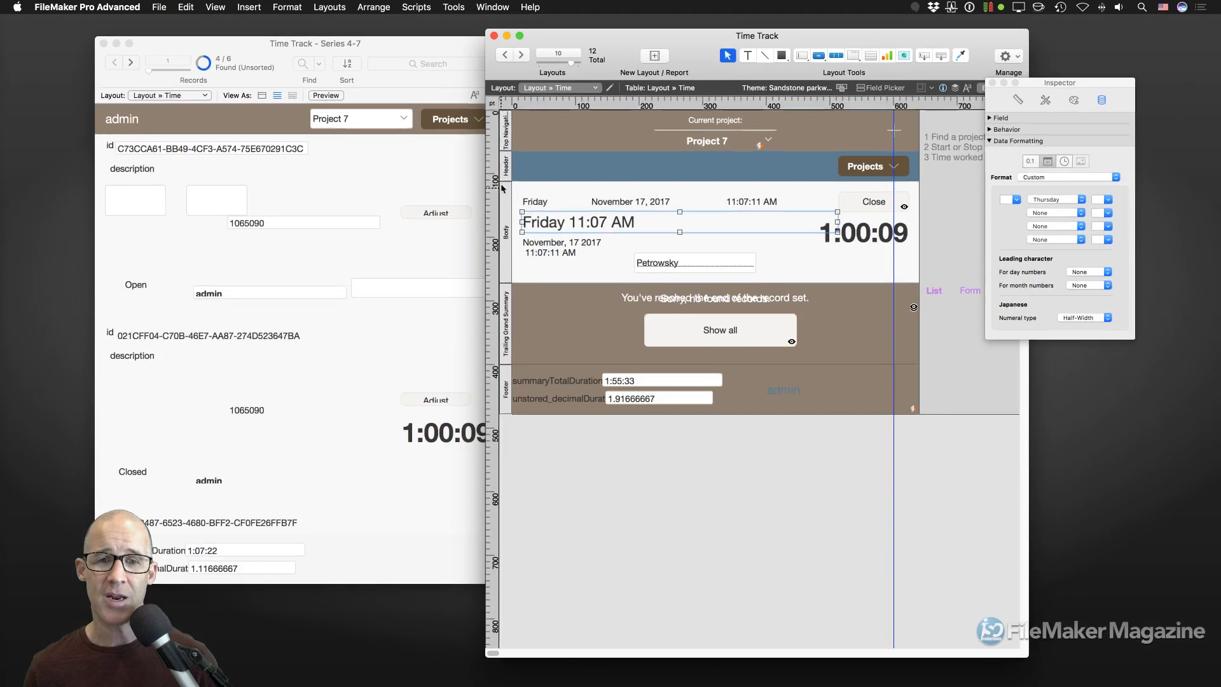
left_click_drag(1061, 84, 867, 109)
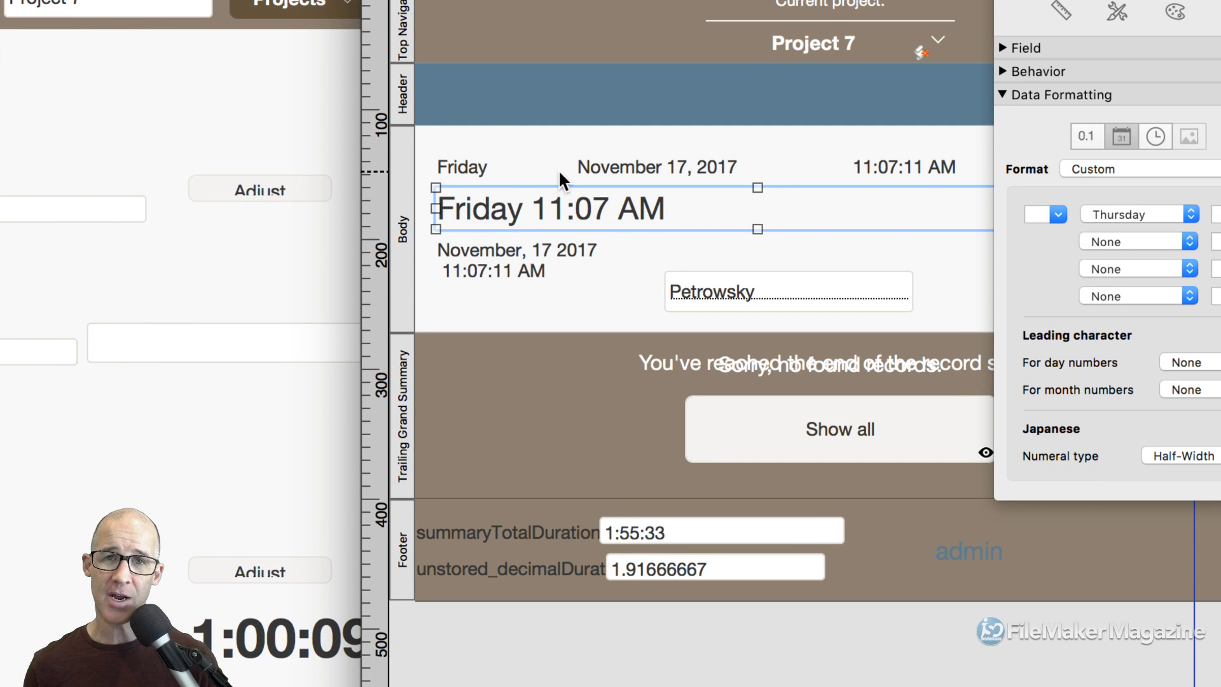
left_click(596, 166)
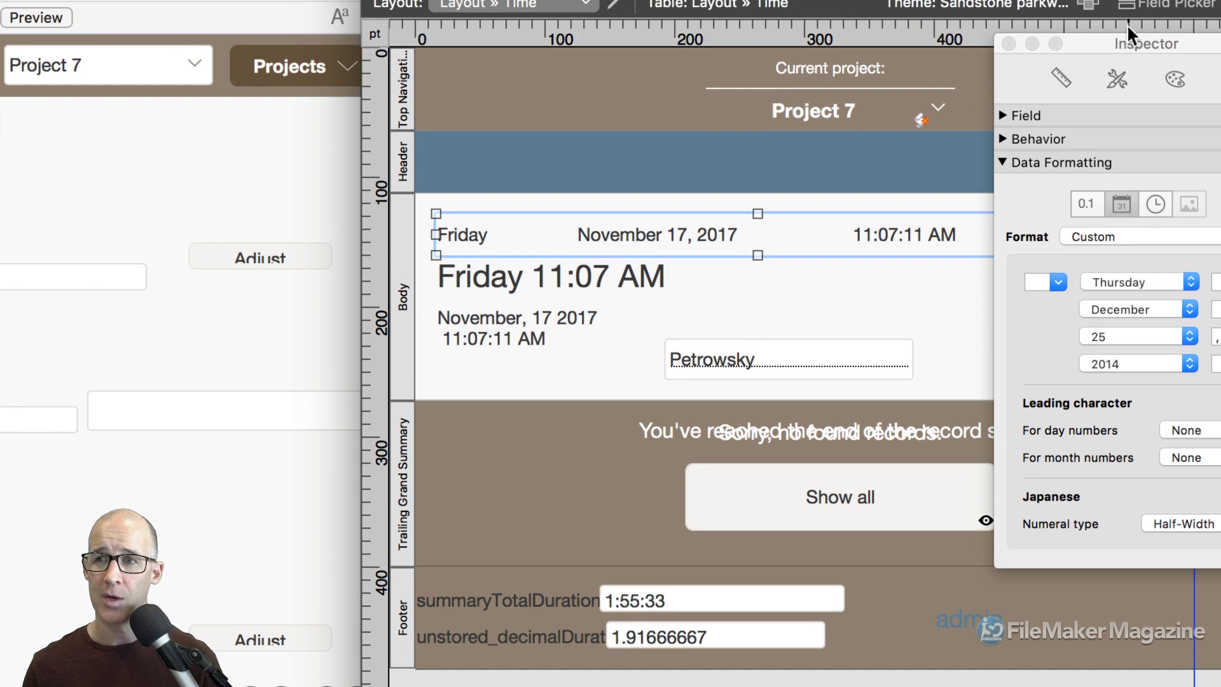
left_click_drag(1128, 37, 976, 37)
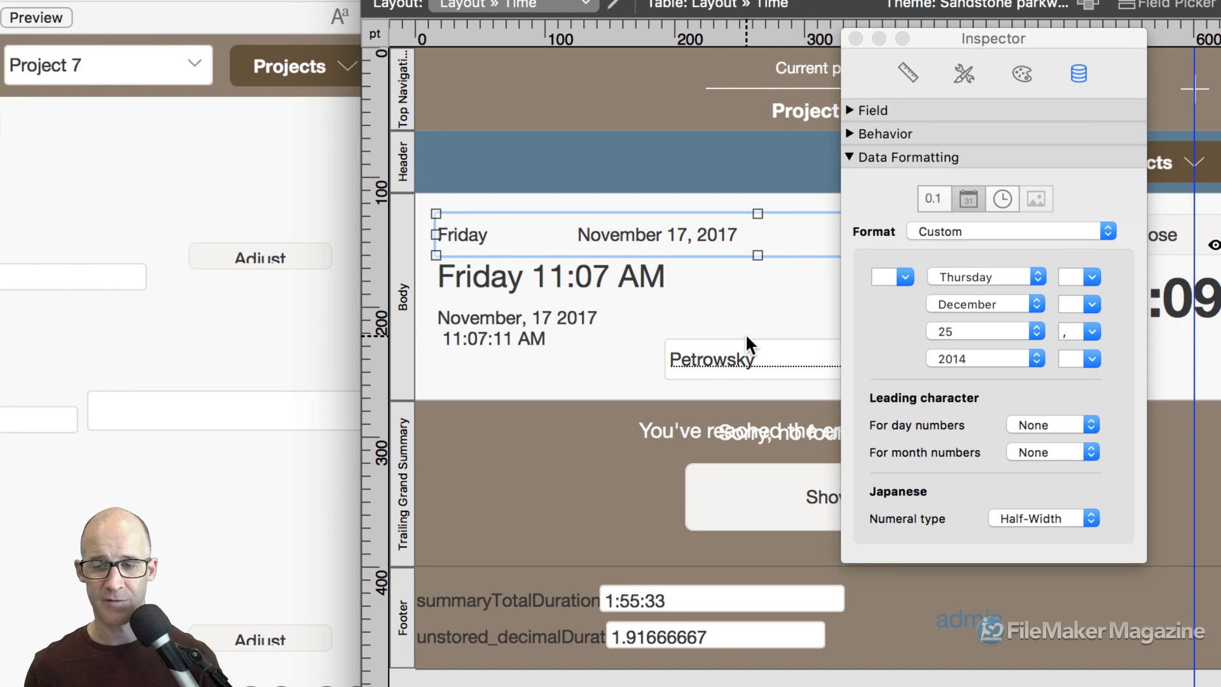
In Browse mode, select the first record's name entry and its trailing space, then return to Layout mode.
key("super+b")
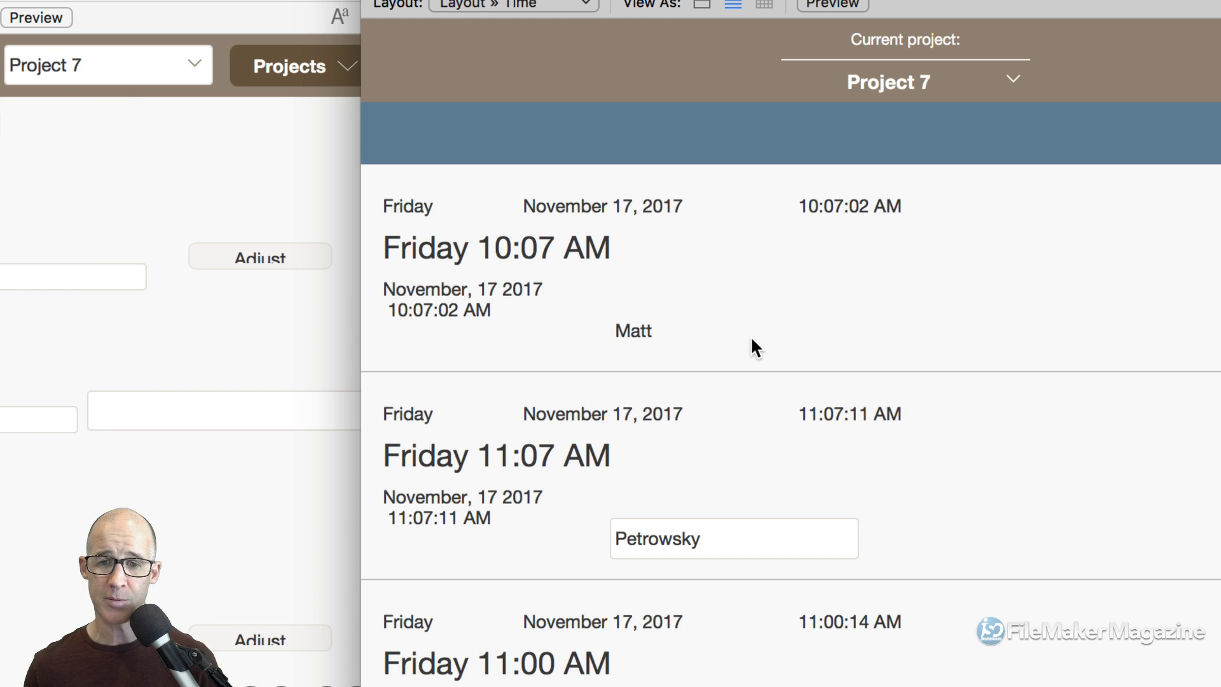
left_click(675, 331)
key("super+a")
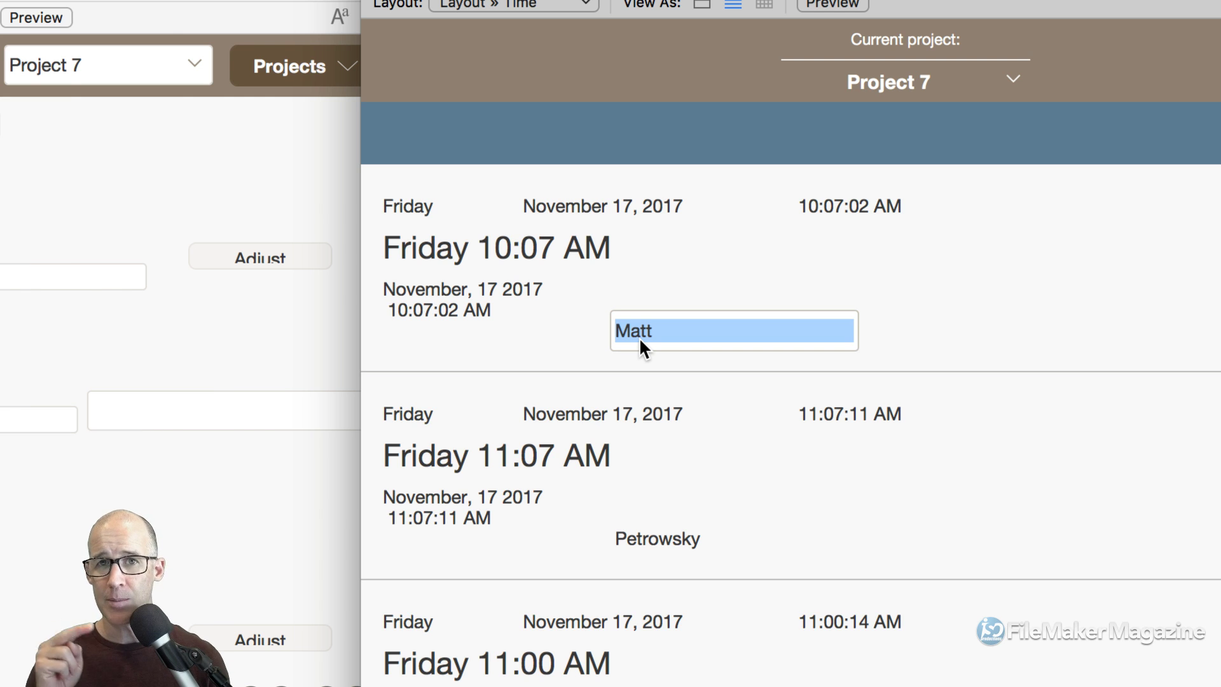
left_click(639, 337)
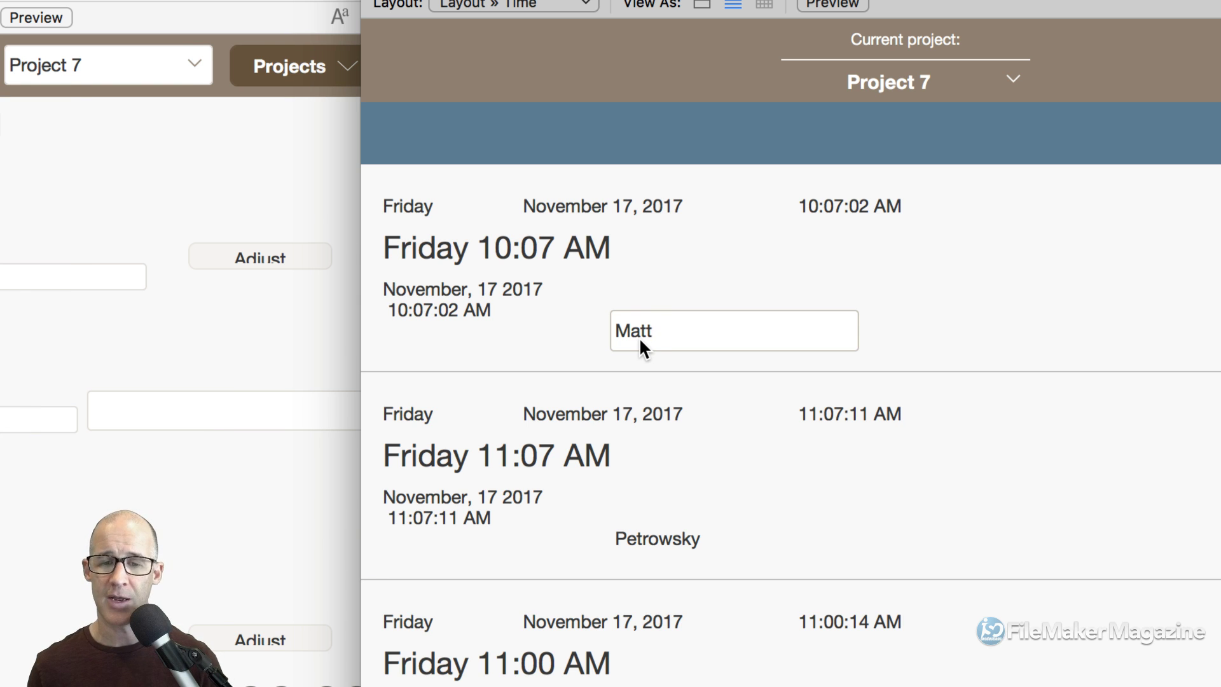
left_click_drag(662, 332, 613, 327)
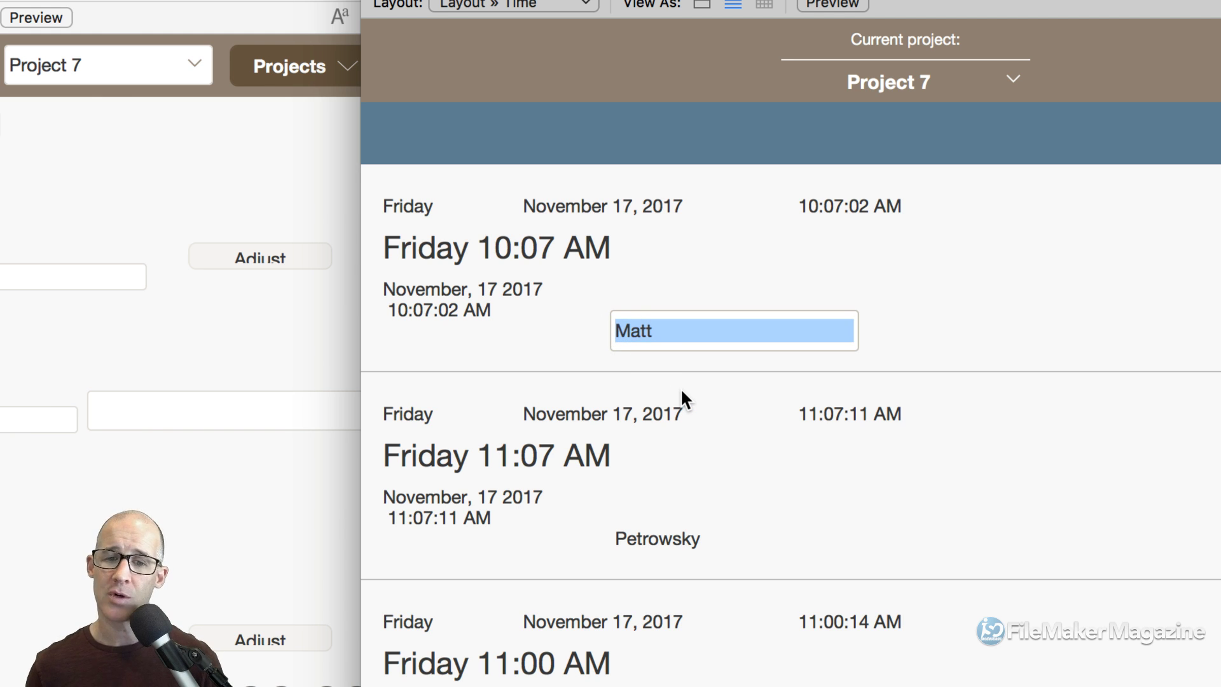
key("Right")
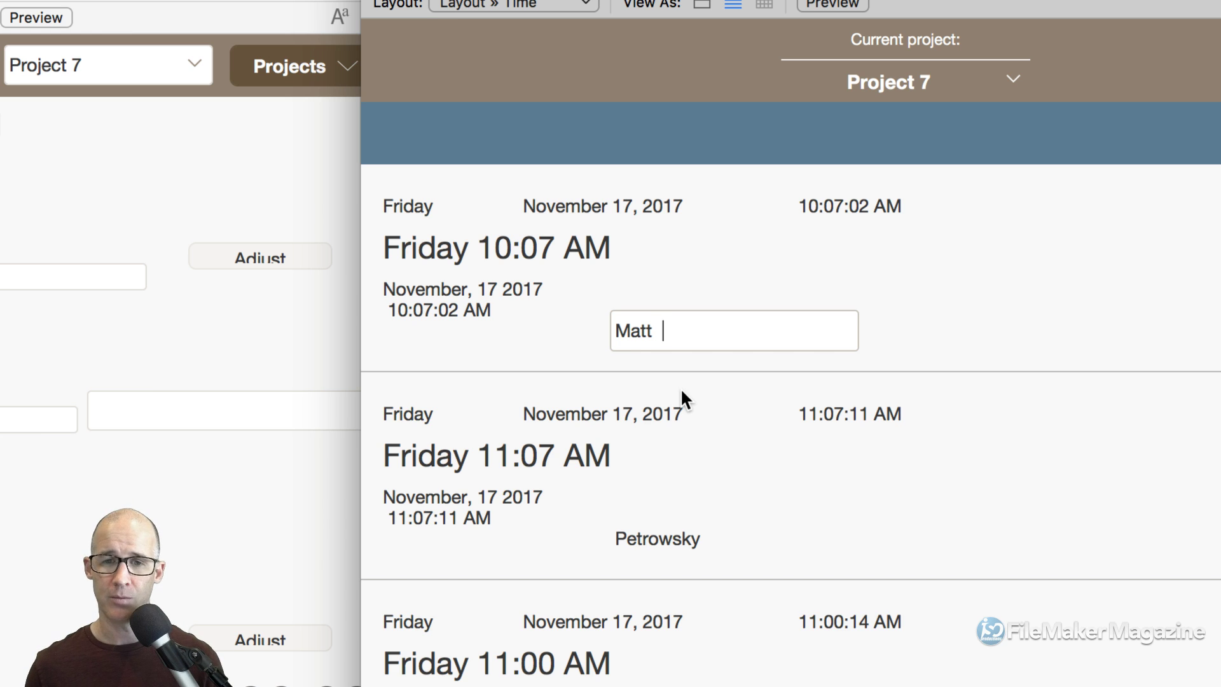
key("Left")
key("Left")
key("shift+Down")
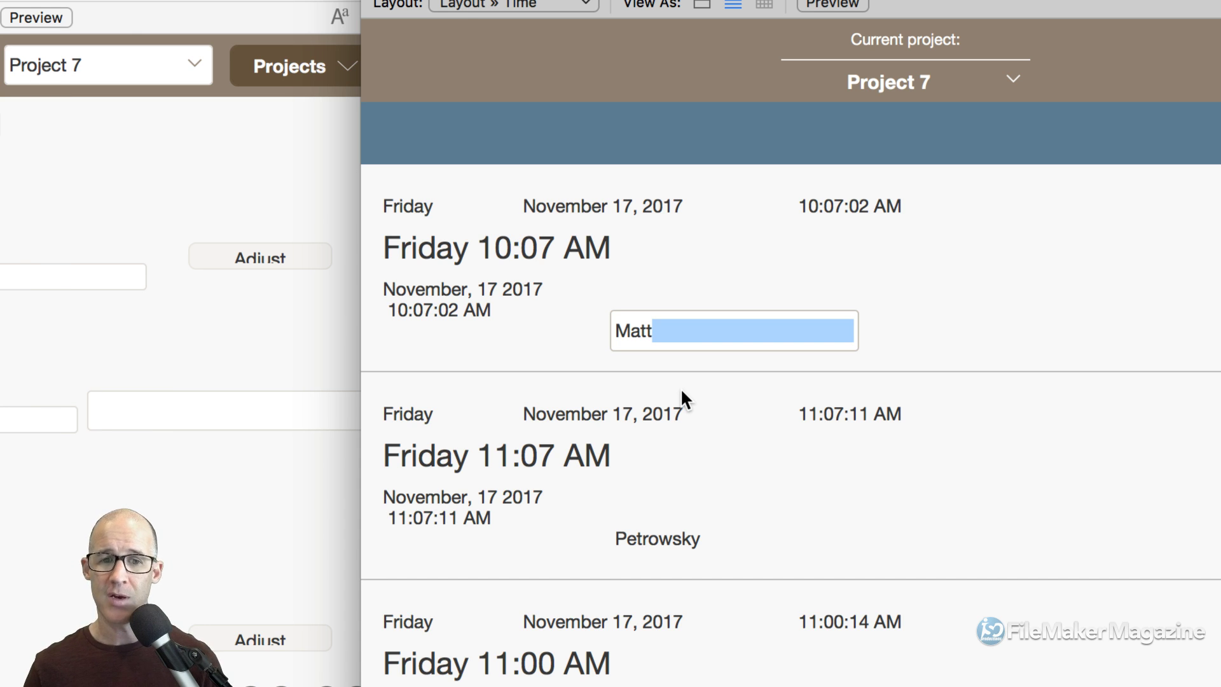
key("super+l")
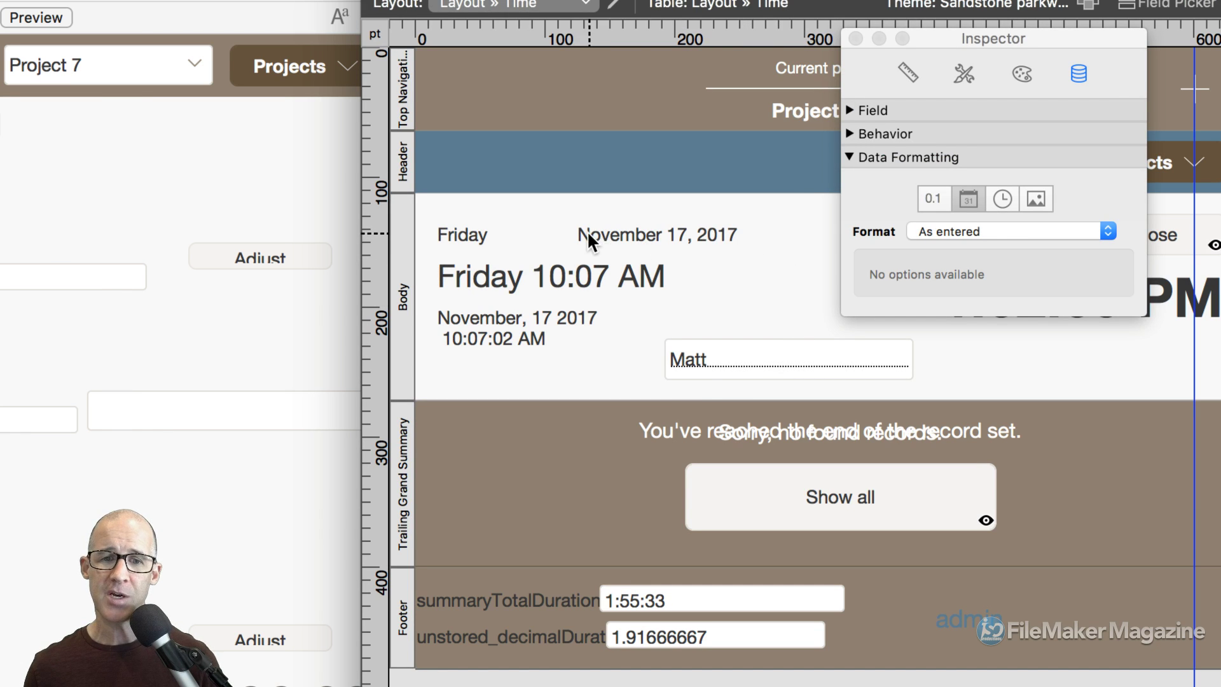
Inspect the weekday-and-date field's custom date format and separator choices, then select the Friday 10:07 AM field.
left_click(589, 233)
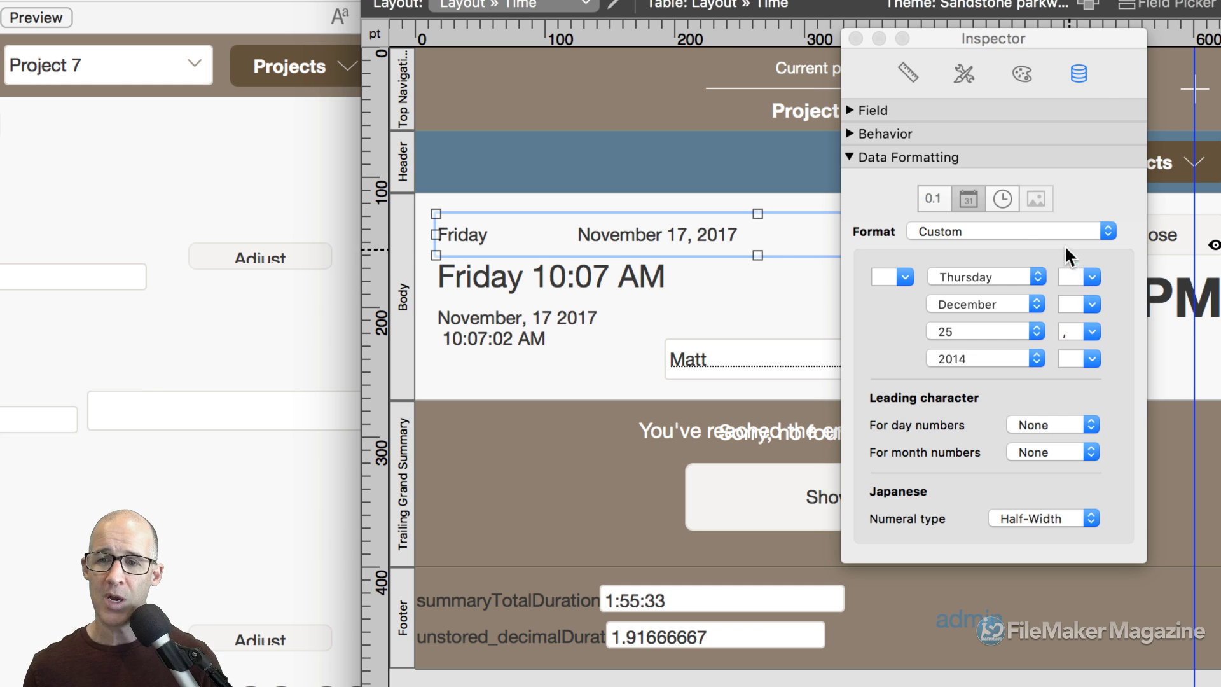
left_click(964, 230)
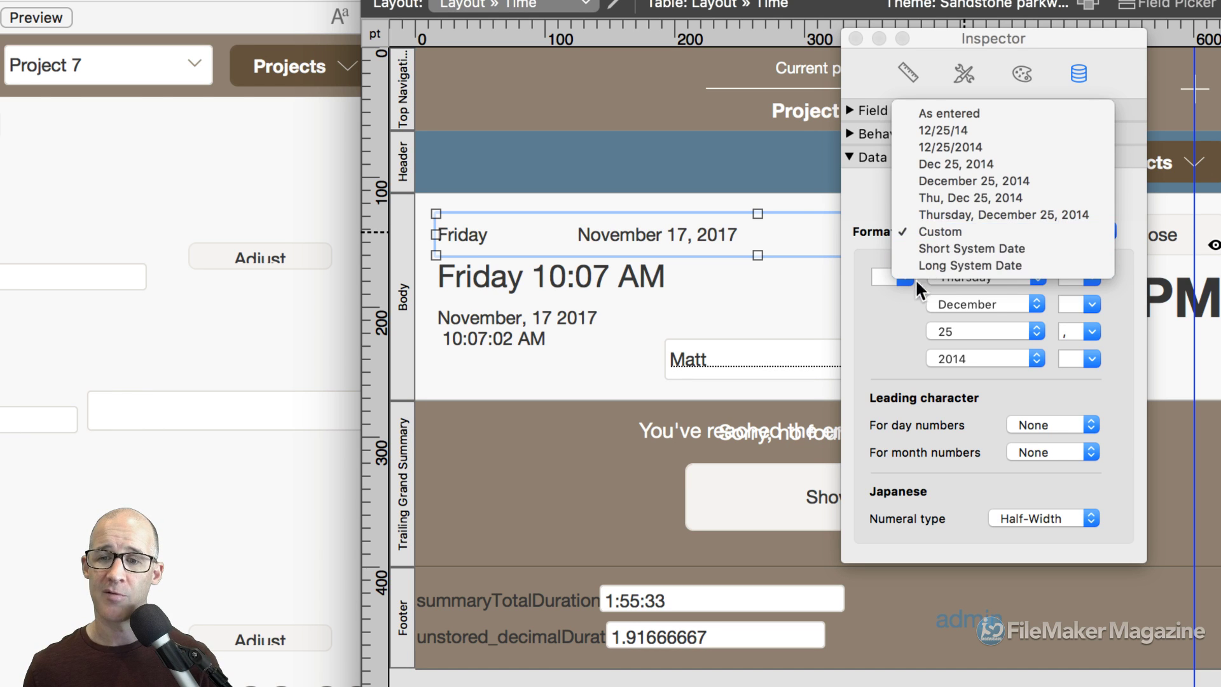
left_click(901, 306)
left_click(1066, 274)
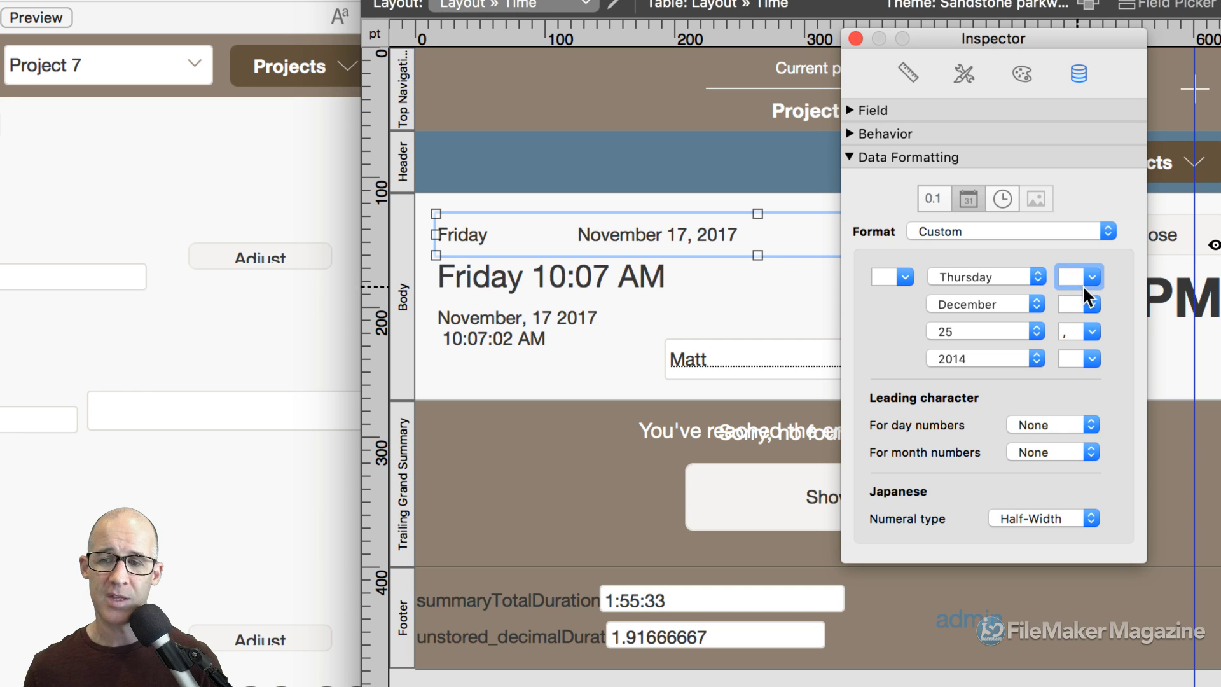
left_click(1093, 277)
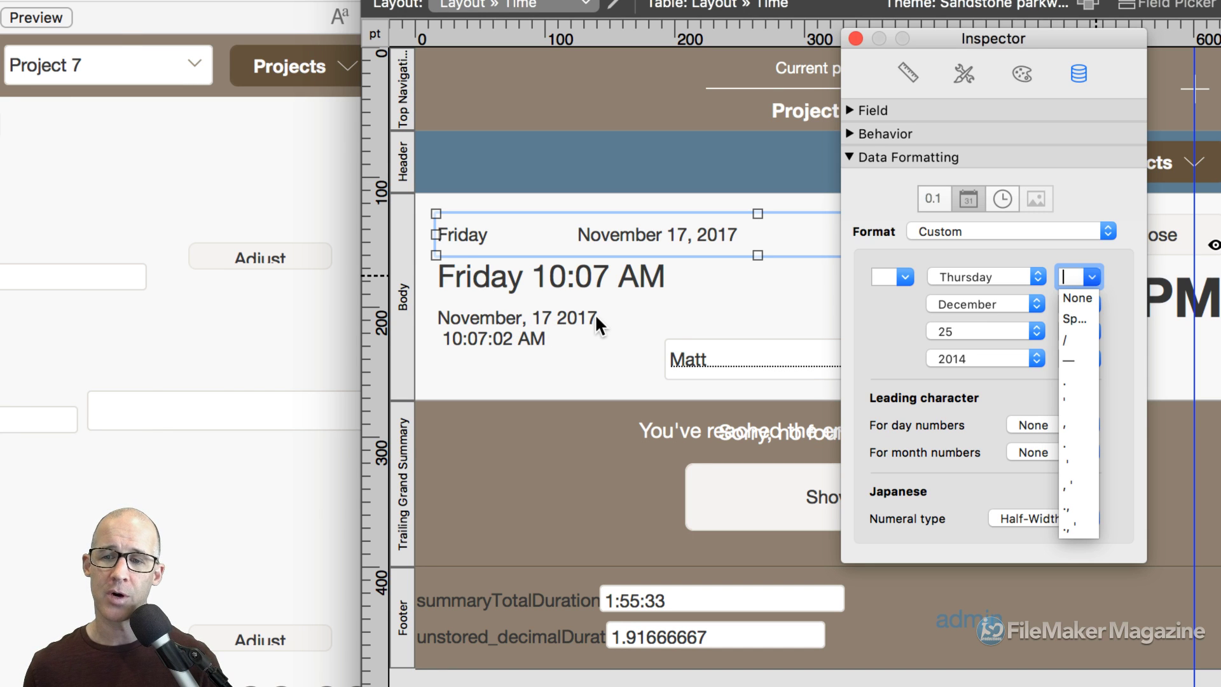
left_click(906, 334)
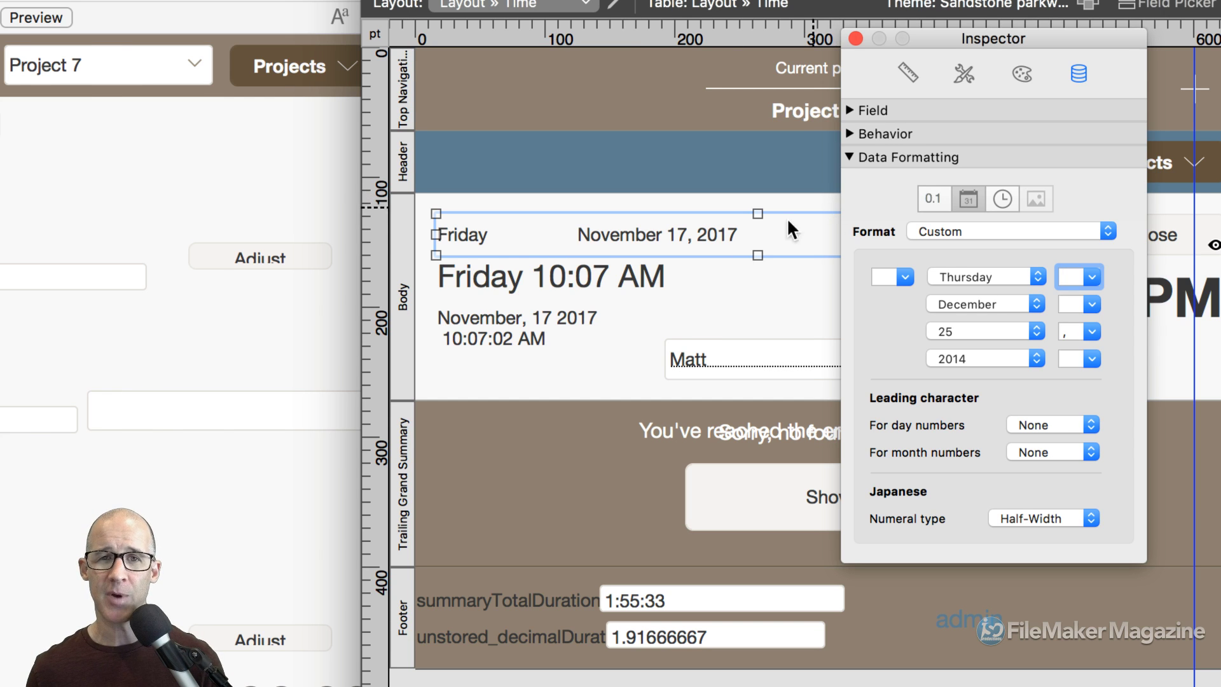
left_click(720, 287)
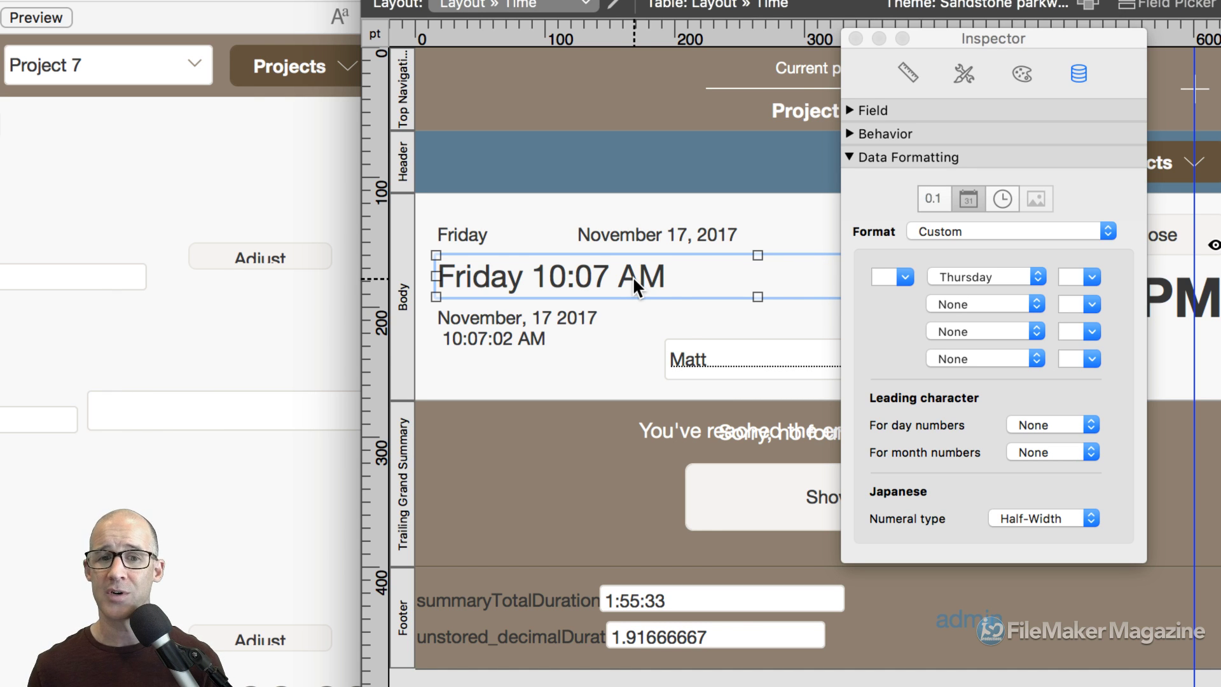
Give the weekday-and-date field the Uppercase text style so it reads FRIDAY NOVEMBER 17, 2017.
left_click(851, 131)
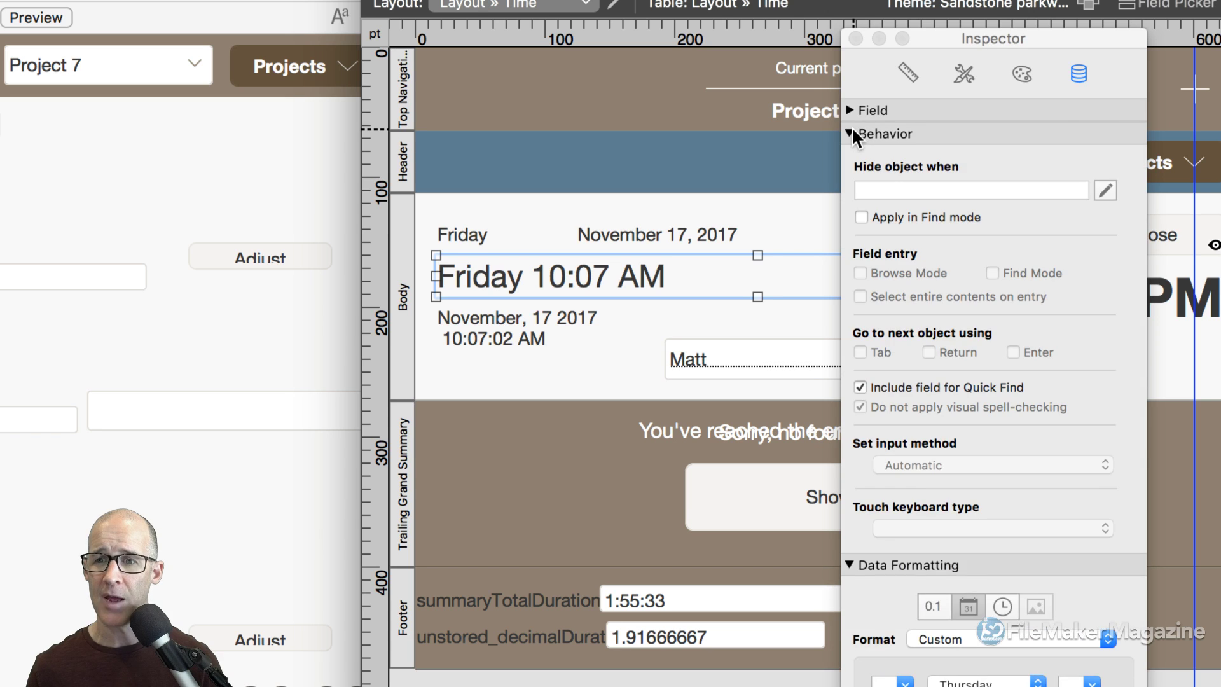
left_click(851, 133)
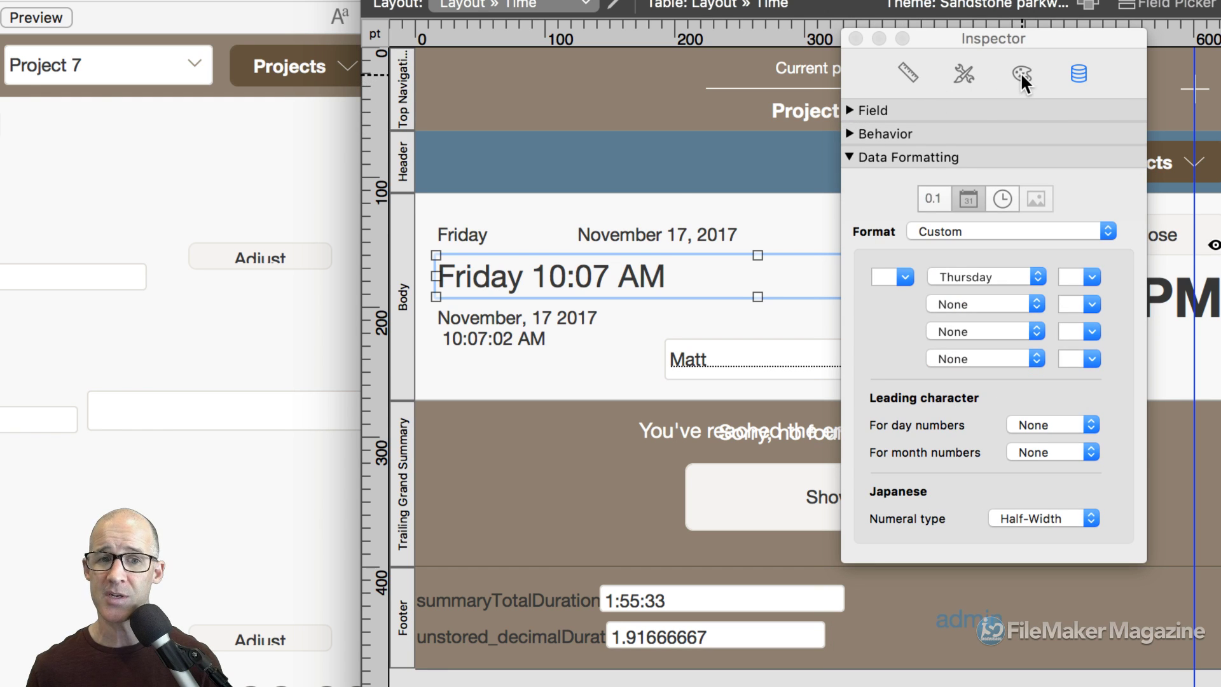
left_click(610, 235)
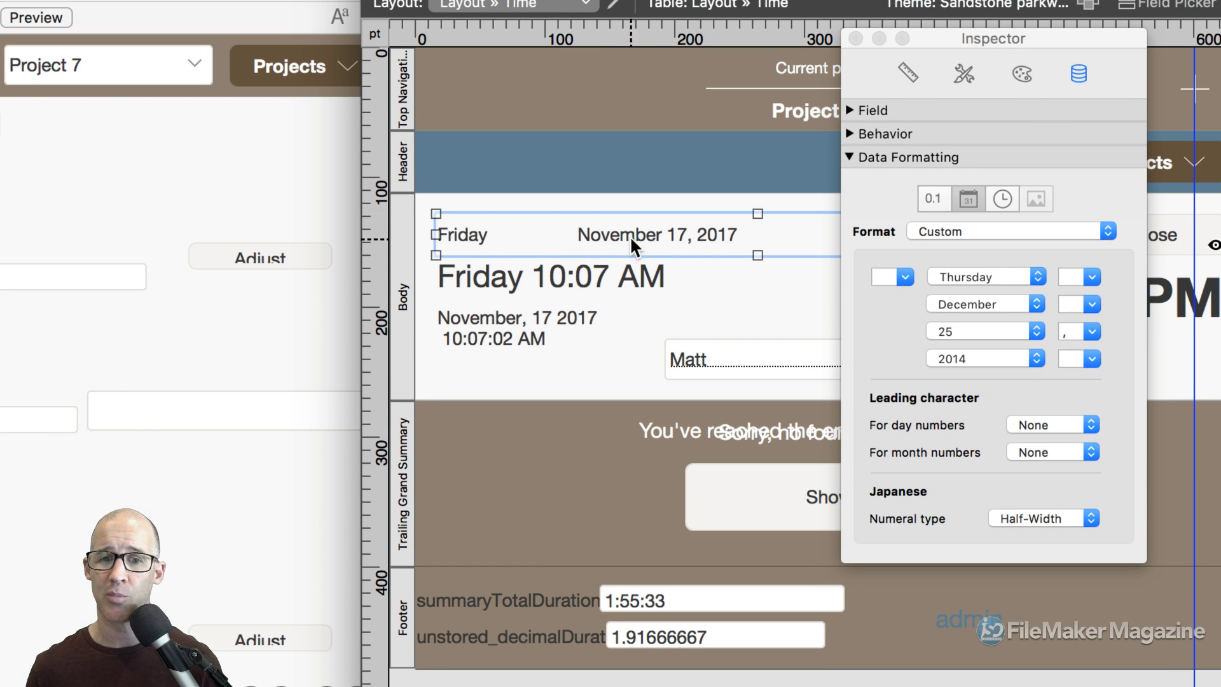
left_click(1024, 74)
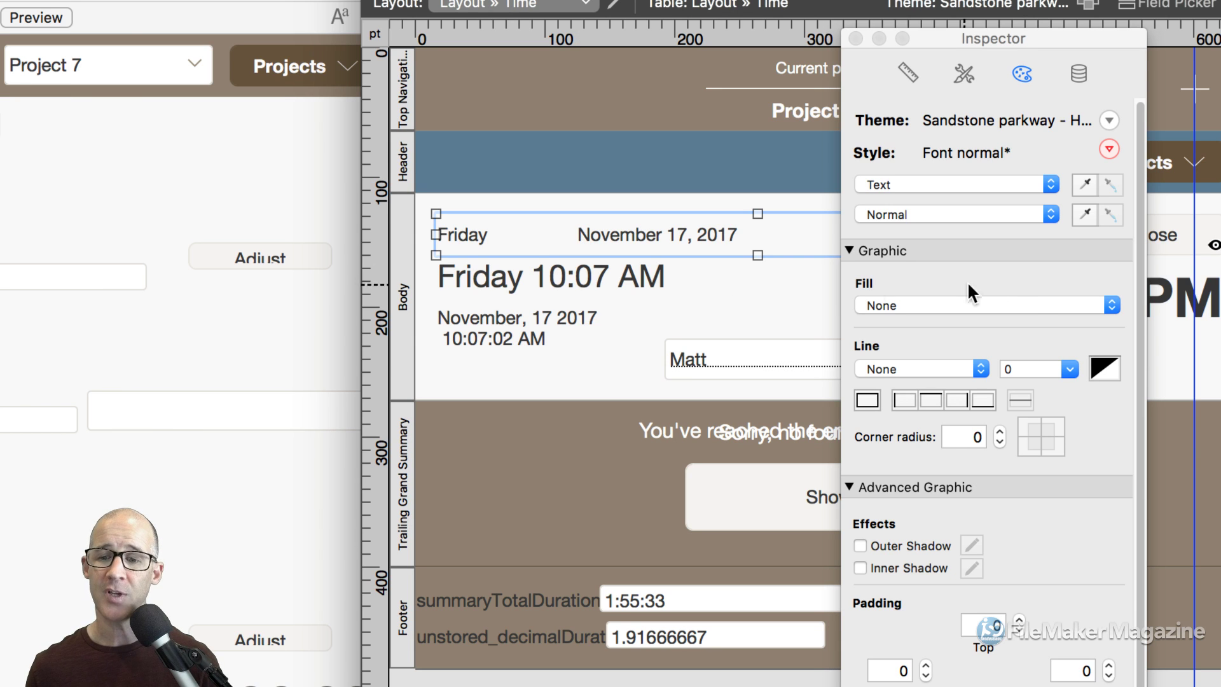
left_click(852, 248)
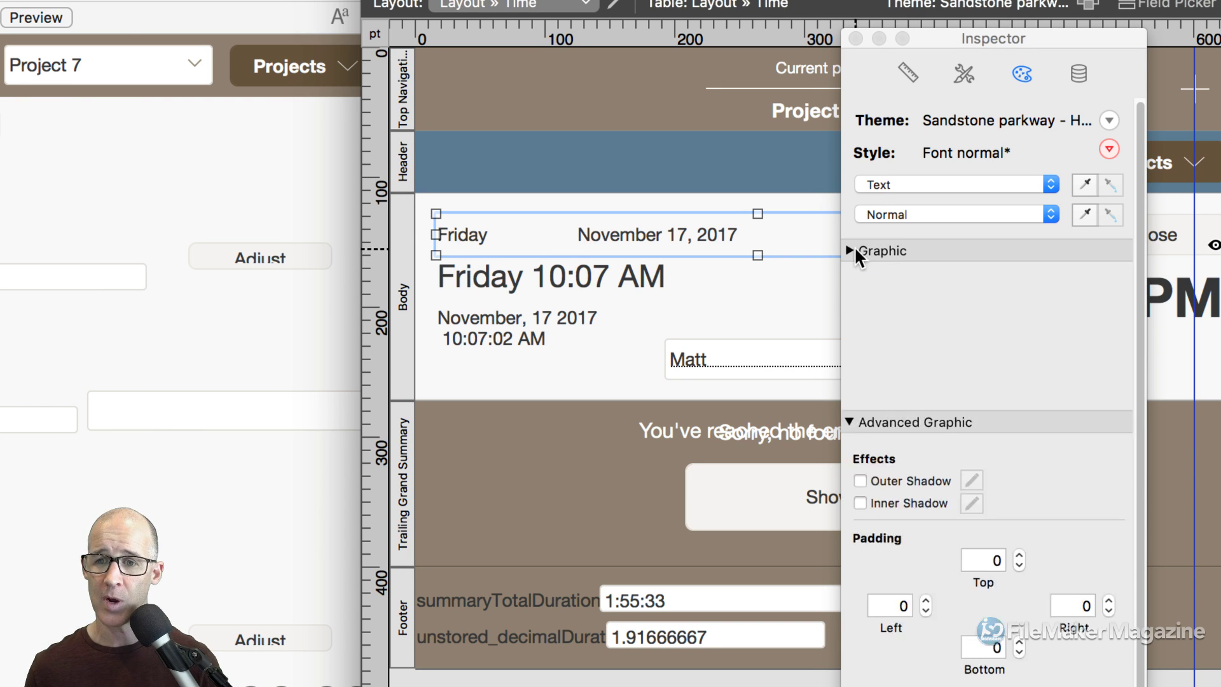
left_click(849, 272)
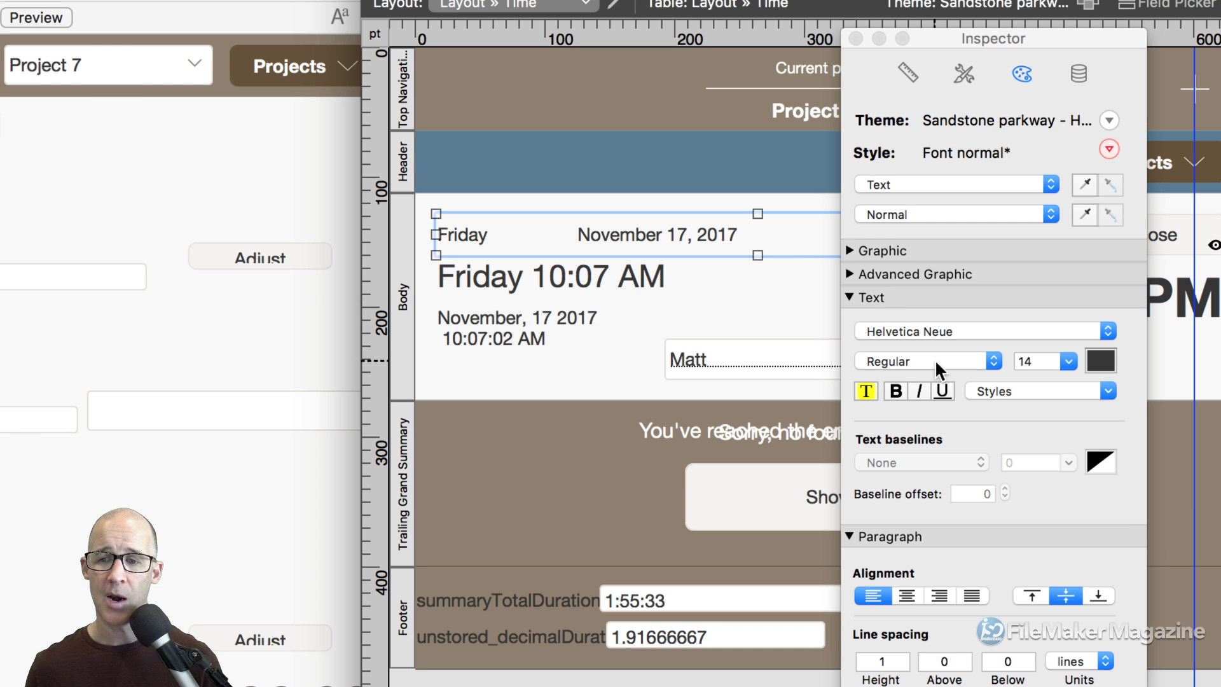
left_click(1007, 389)
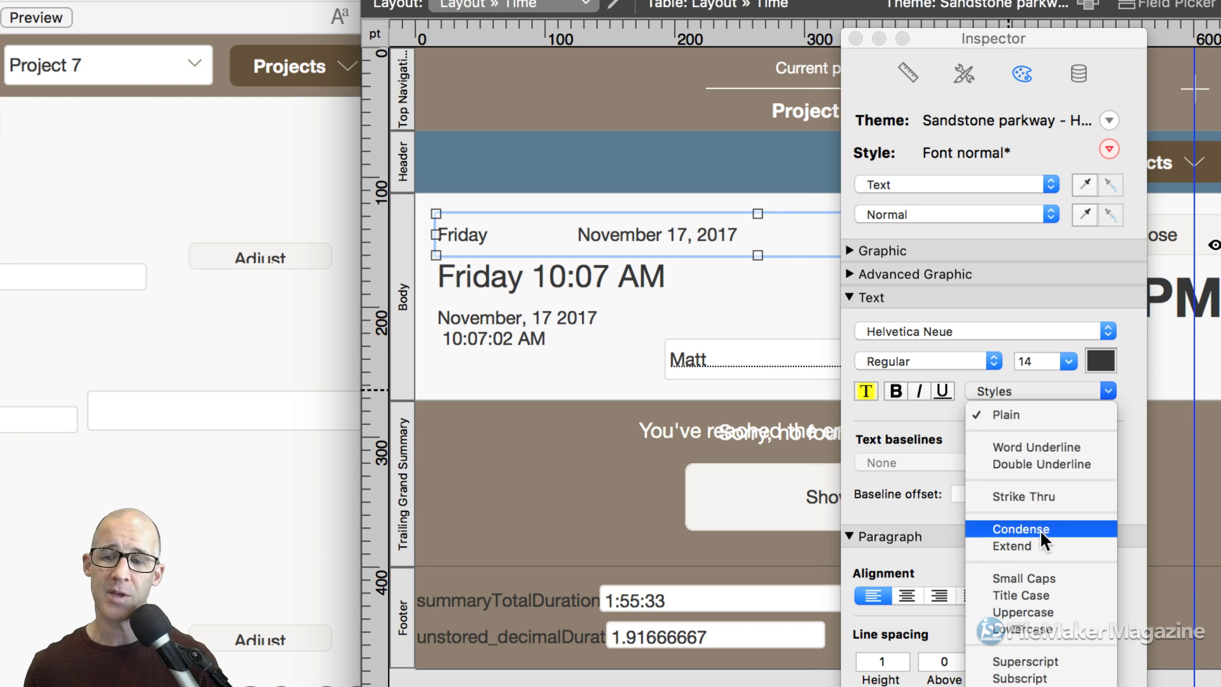
left_click(1030, 611)
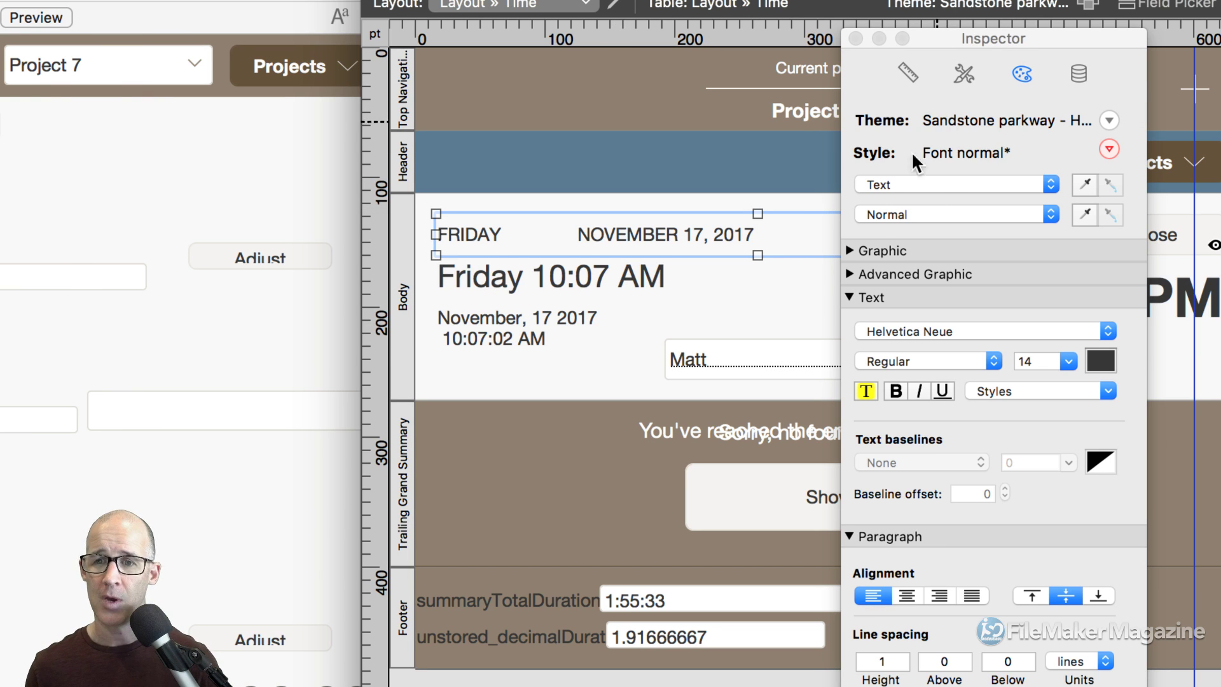
left_click(846, 296)
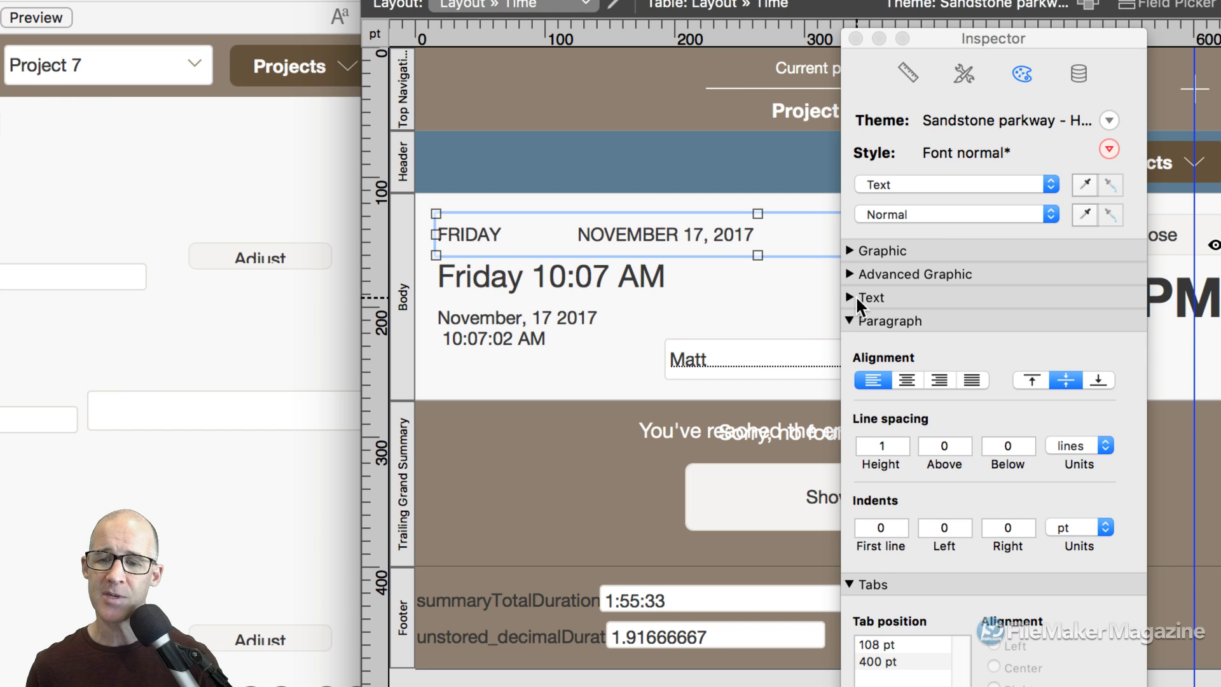
Set ruler units to points and check the left 108 pt and right-aligned 400 pt tab stops.
left_click(847, 320)
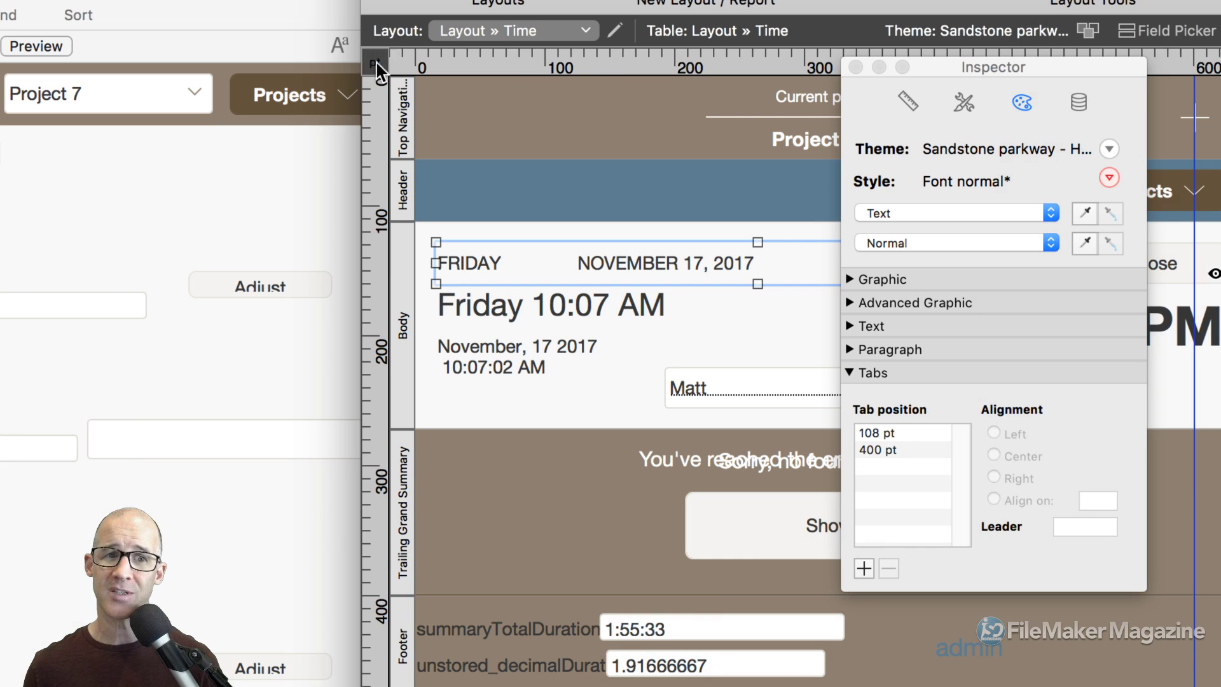
left_click(376, 62)
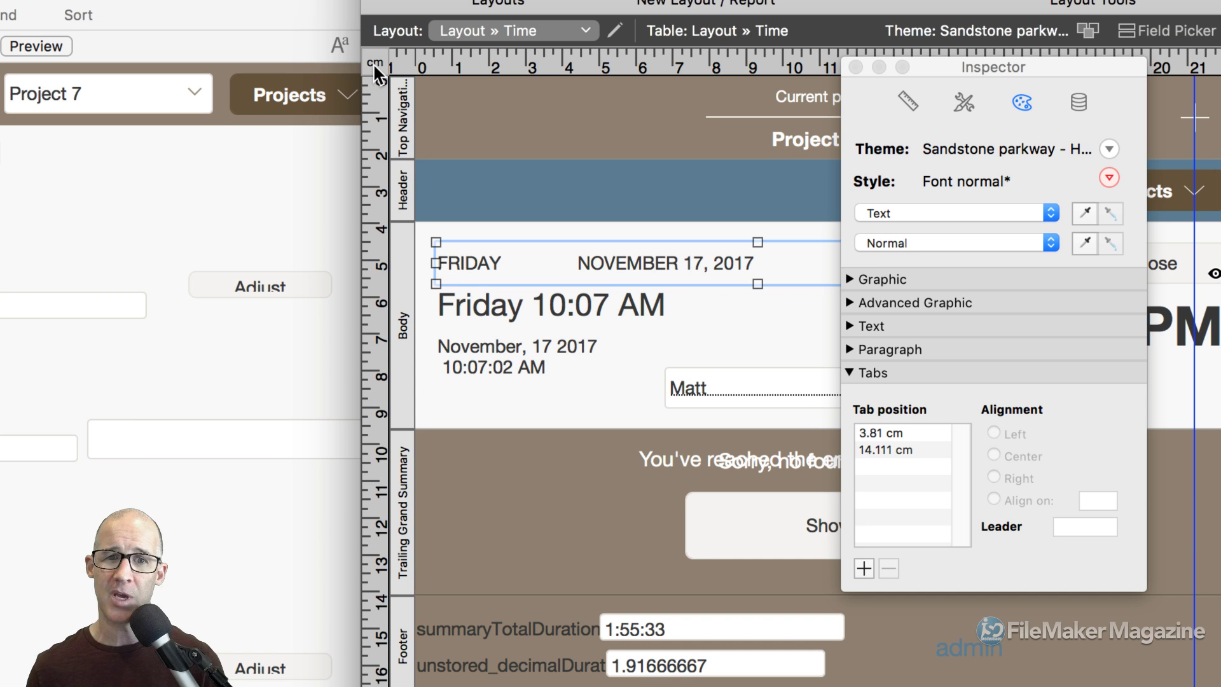
left_click(375, 64)
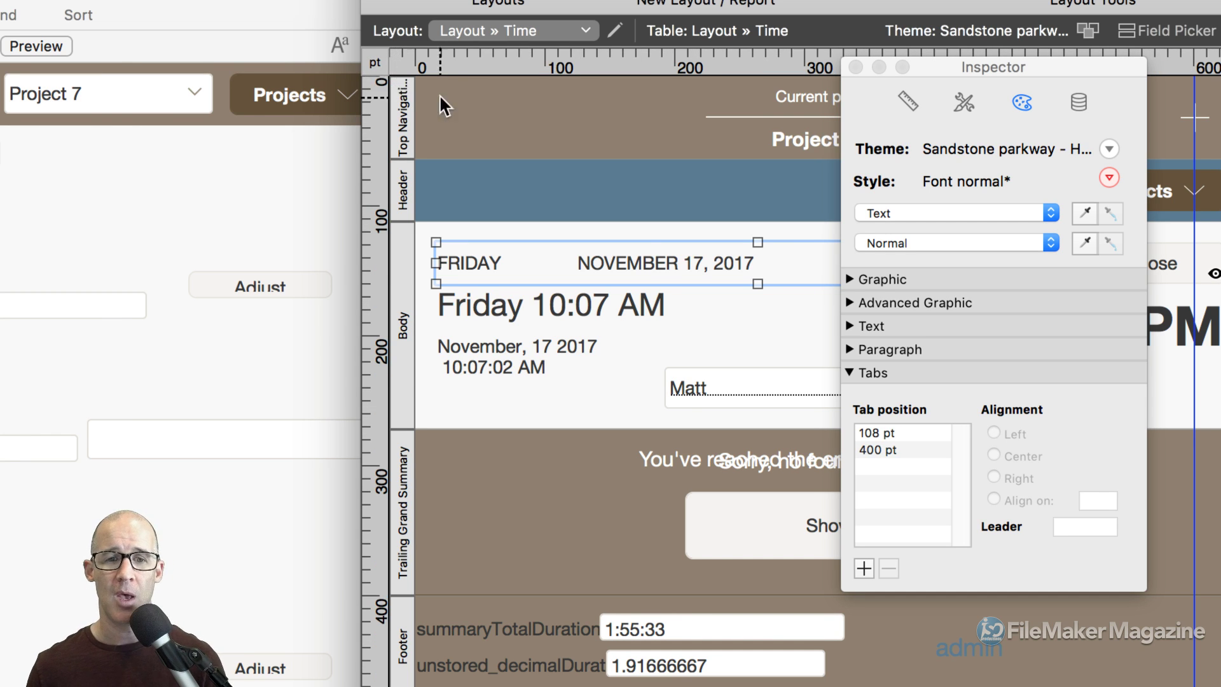
left_click(875, 431)
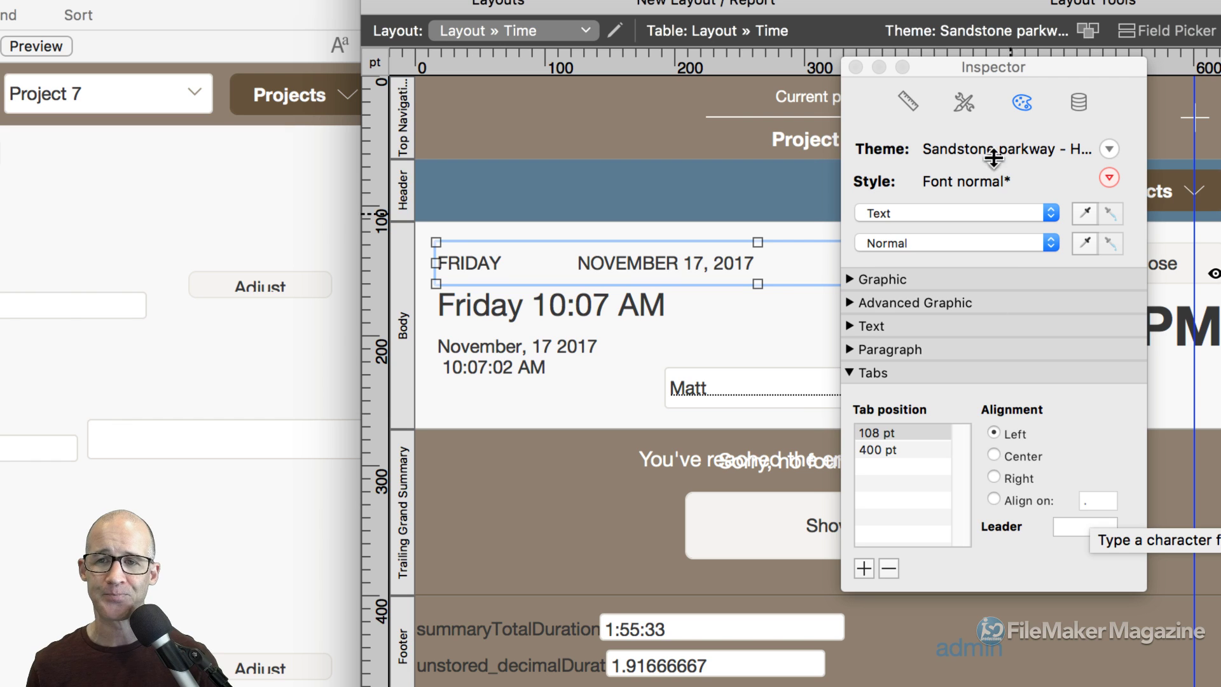
left_click_drag(974, 63, 1071, 78)
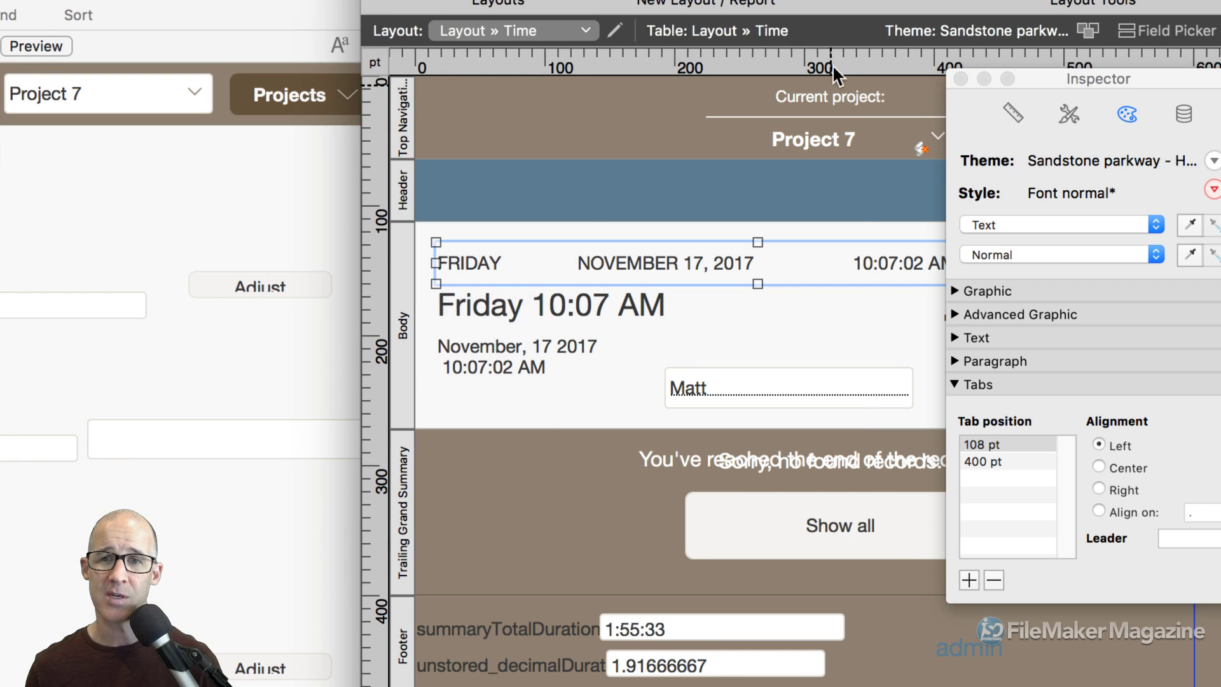
left_click_drag(861, 4, 706, 17)
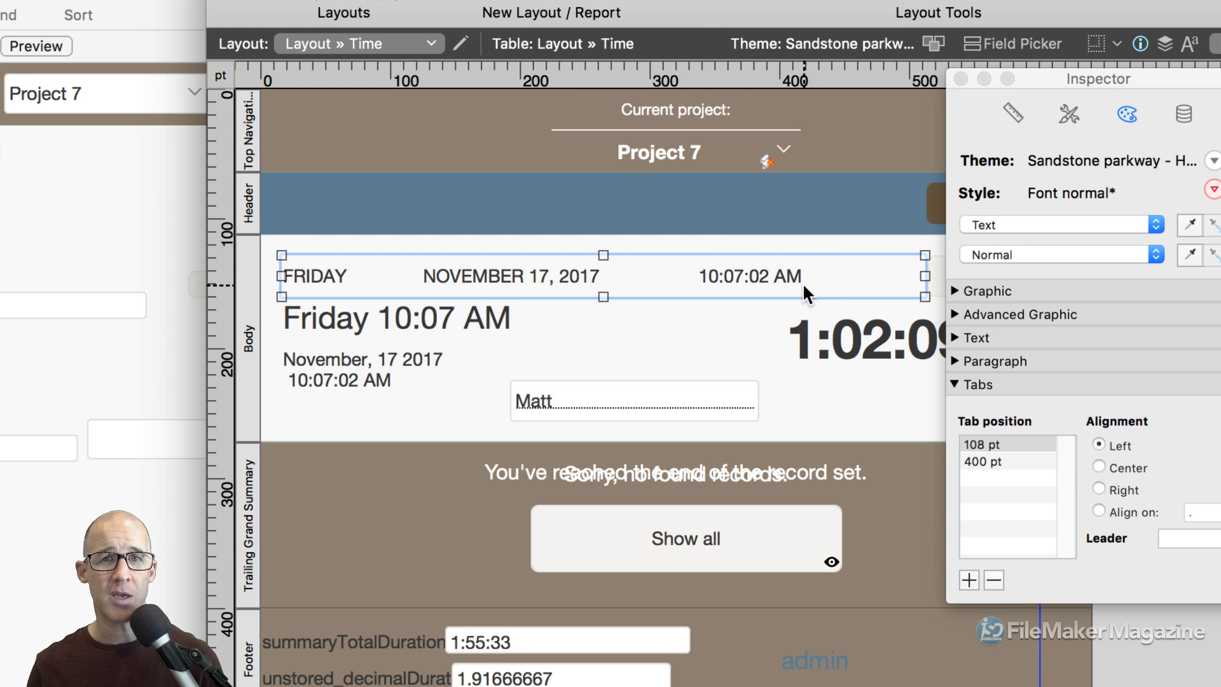
left_click(983, 460)
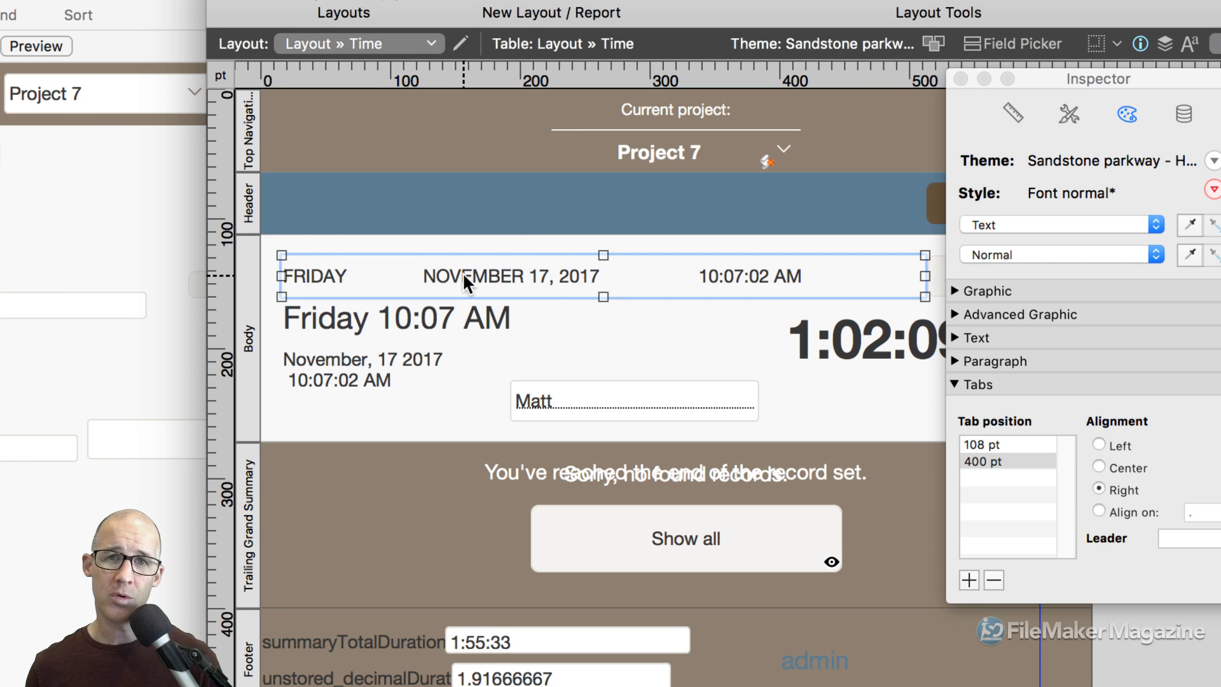
Add a left tab stop at 250.915 pt on the date line's ruler and open its Tabs settings.
double_click(445, 277)
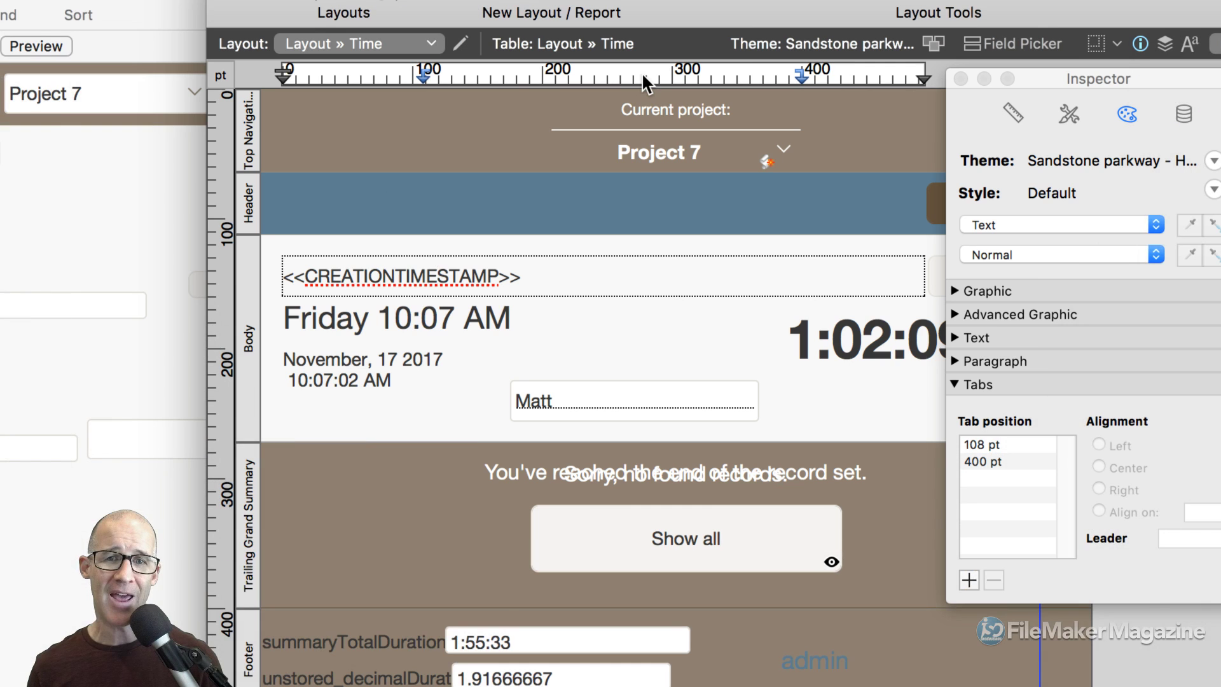
left_click(610, 74)
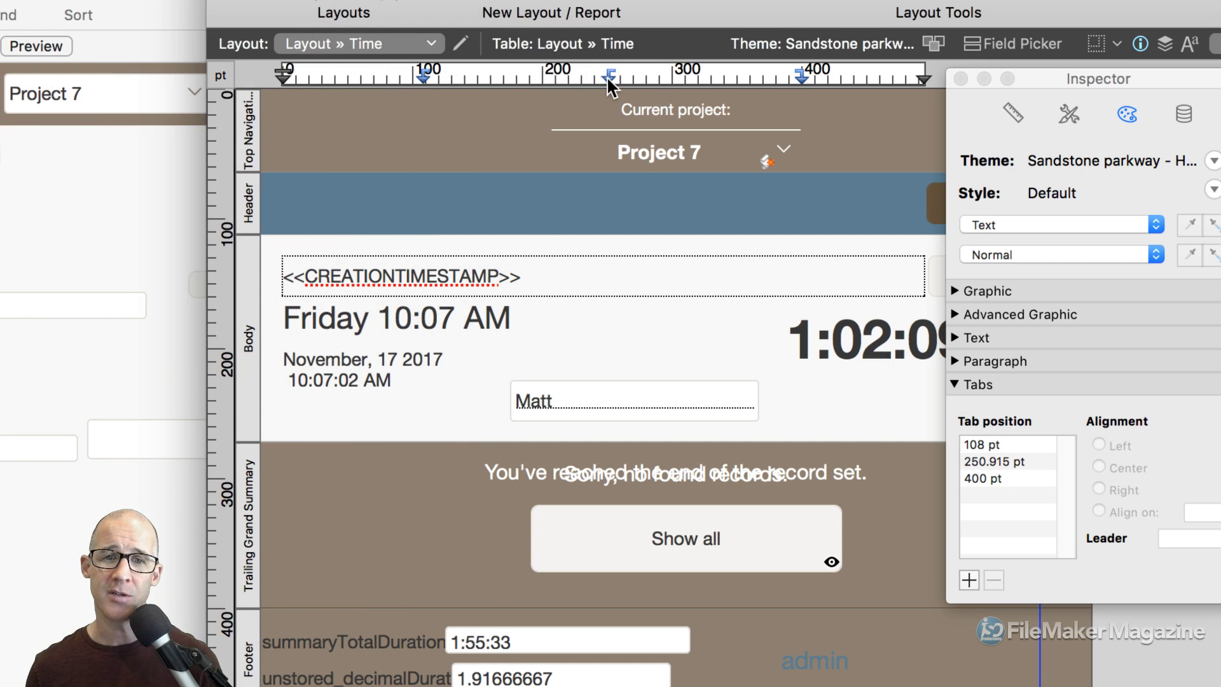
double_click(607, 76)
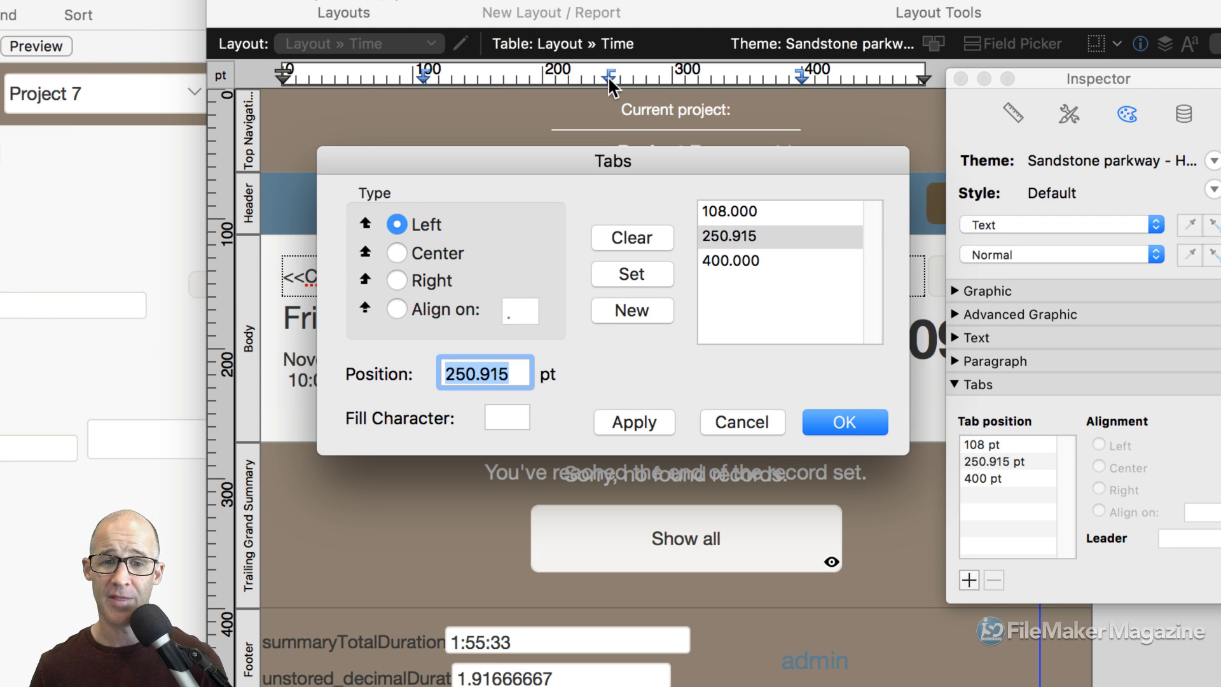
Round the middle tab stop from 250.915 to 250 pt and apply it.
left_click_drag(606, 159, 586, 157)
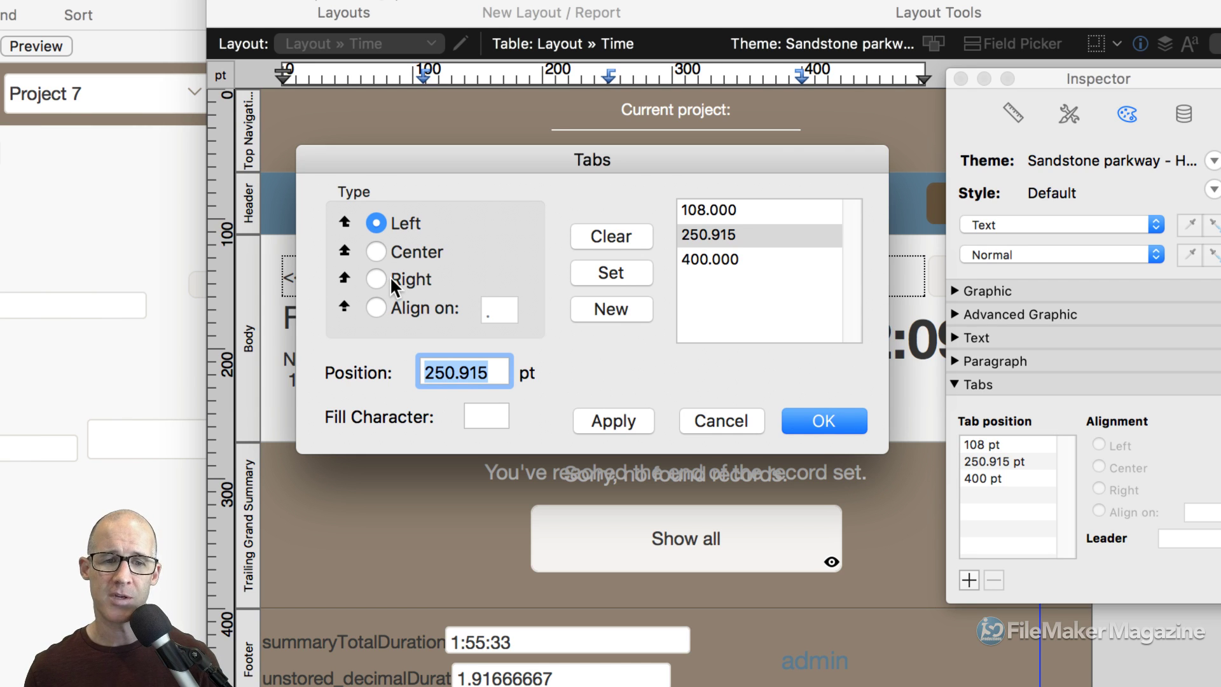
left_click(490, 373)
left_click_drag(453, 373, 500, 382)
key("BackSpace")
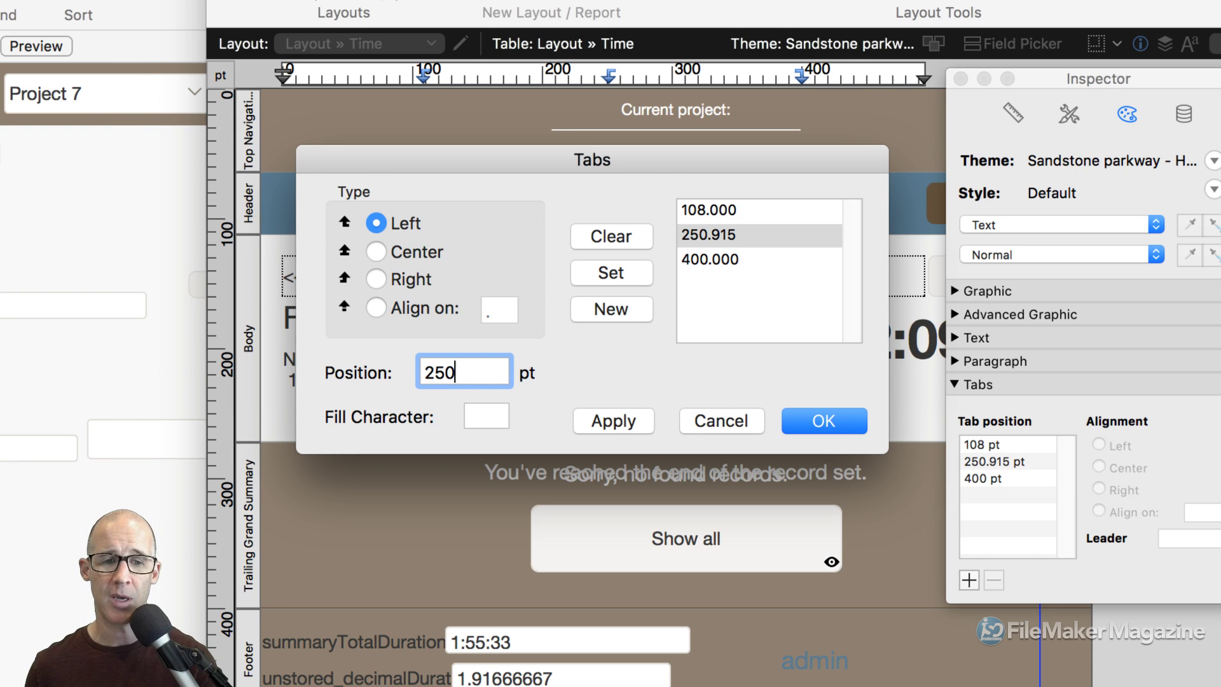
left_click(615, 266)
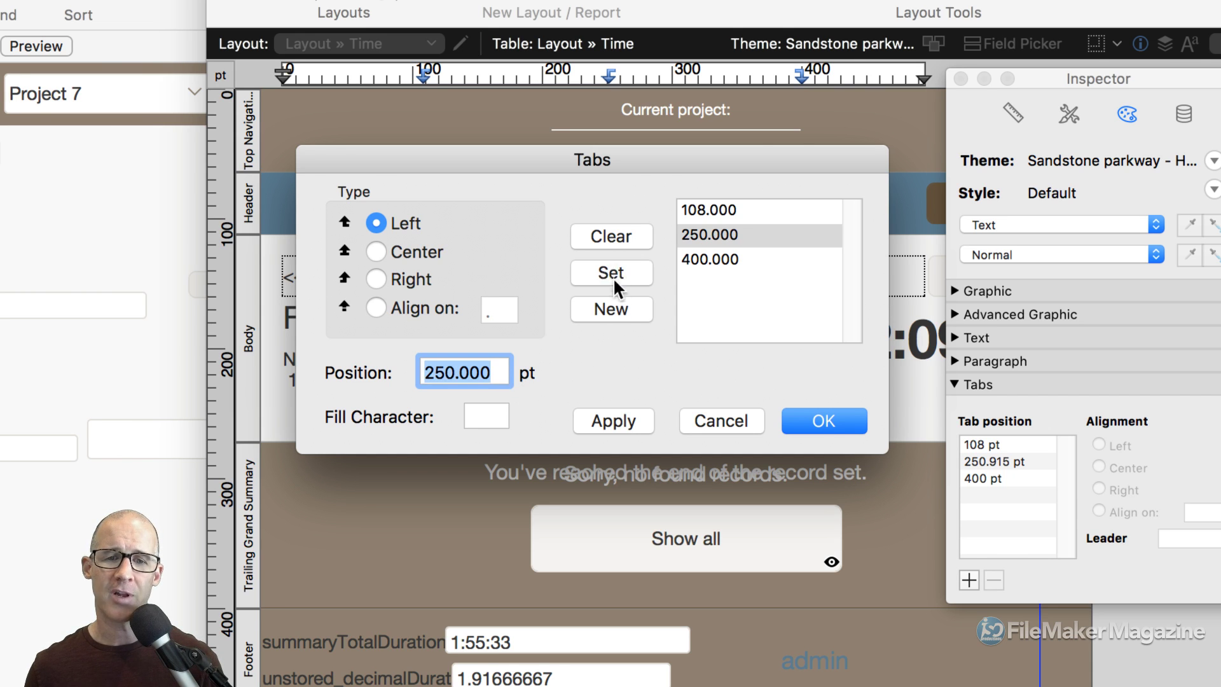
left_click(624, 416)
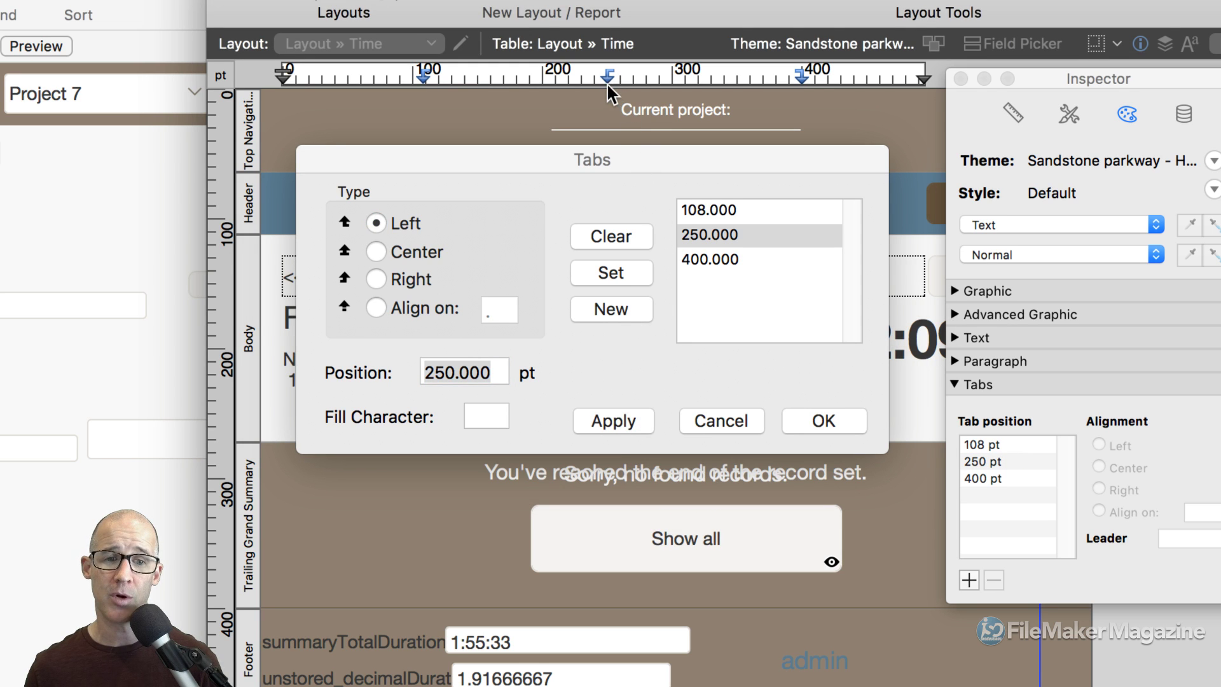
Move the middle tab stop to 150 pt and apply it.
left_click(583, 152)
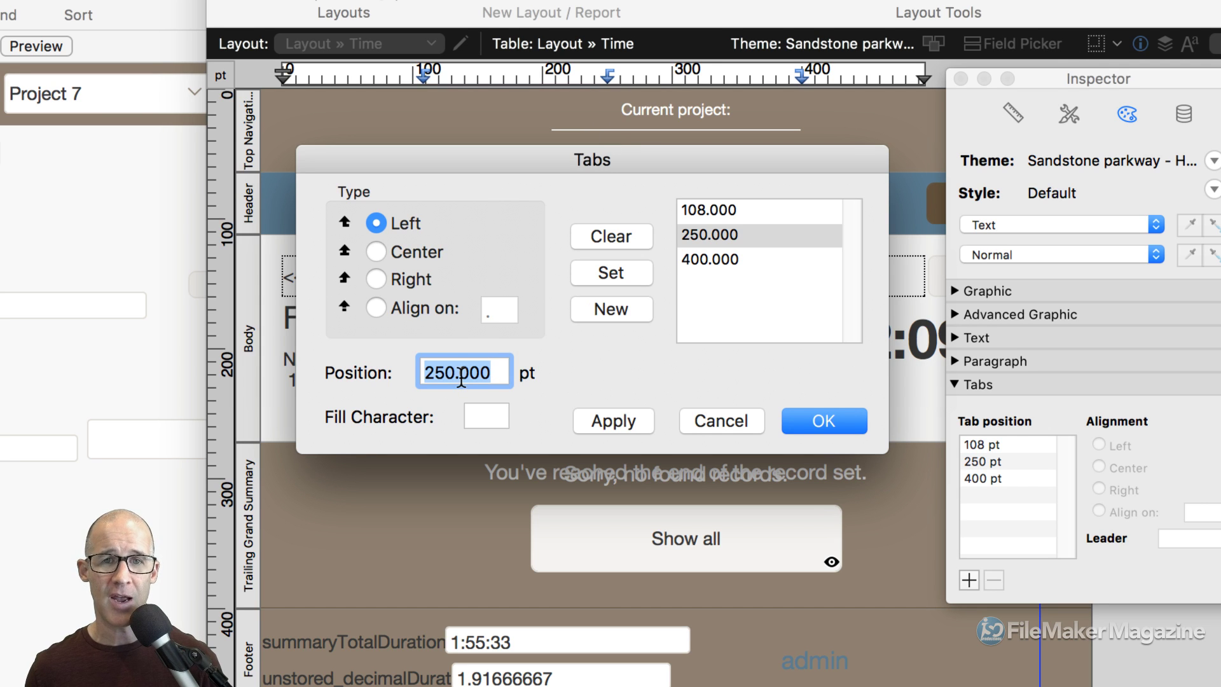
type("150")
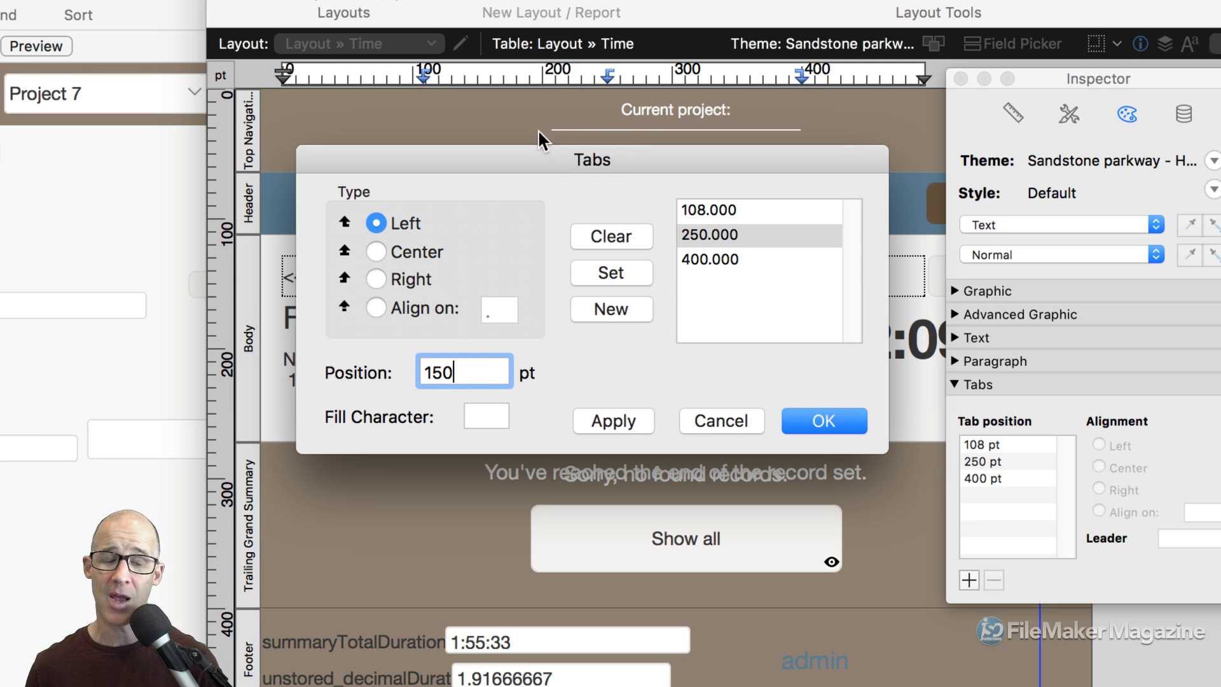
left_click(604, 269)
left_click(621, 420)
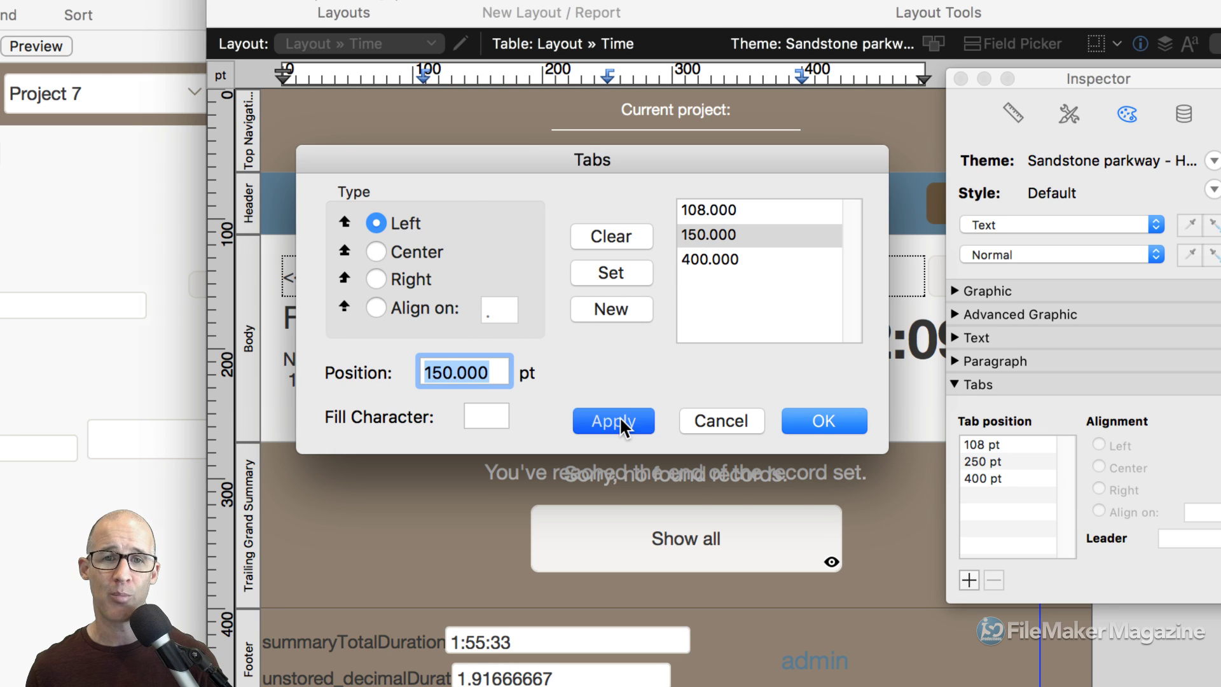
Clear the 150 pt tab stop, apply, and confirm with OK.
left_click_drag(507, 160, 498, 352)
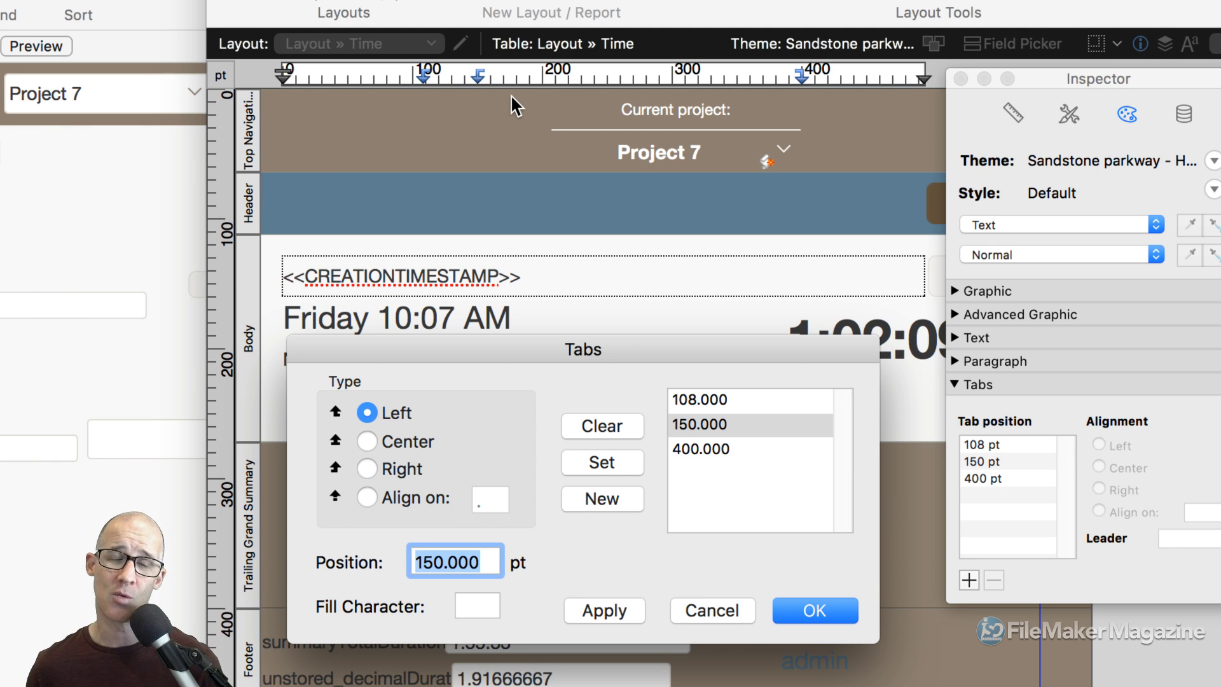
left_click_drag(618, 352, 622, 208)
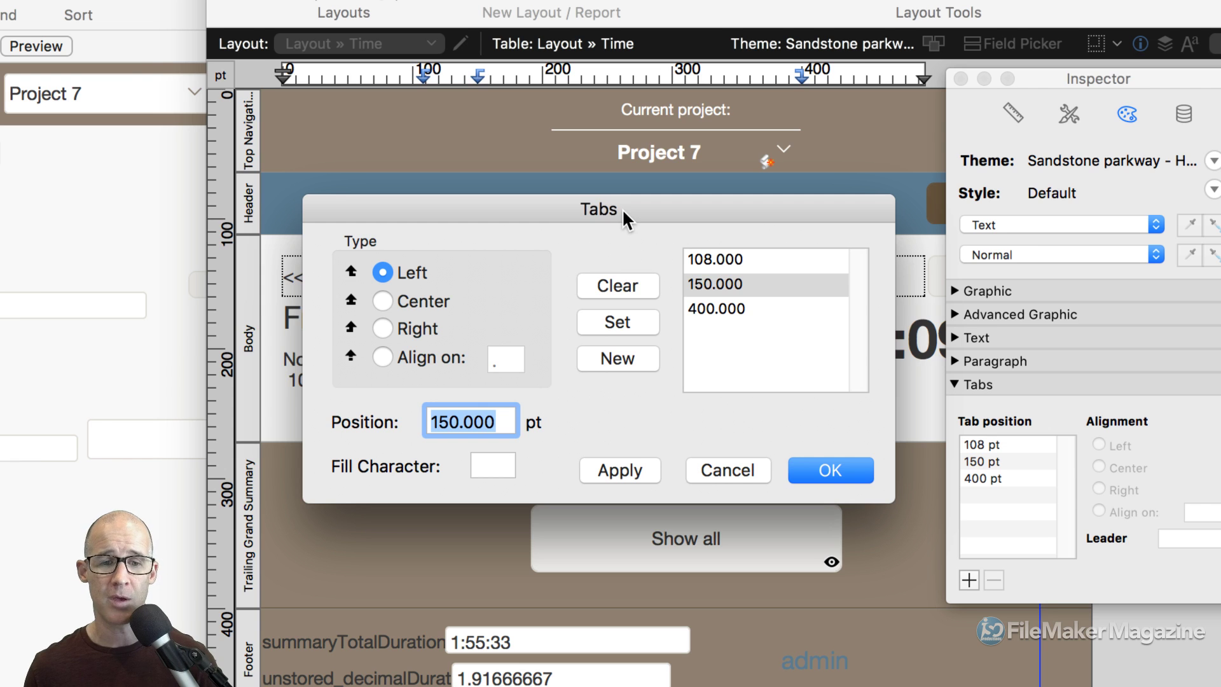
left_click(708, 284)
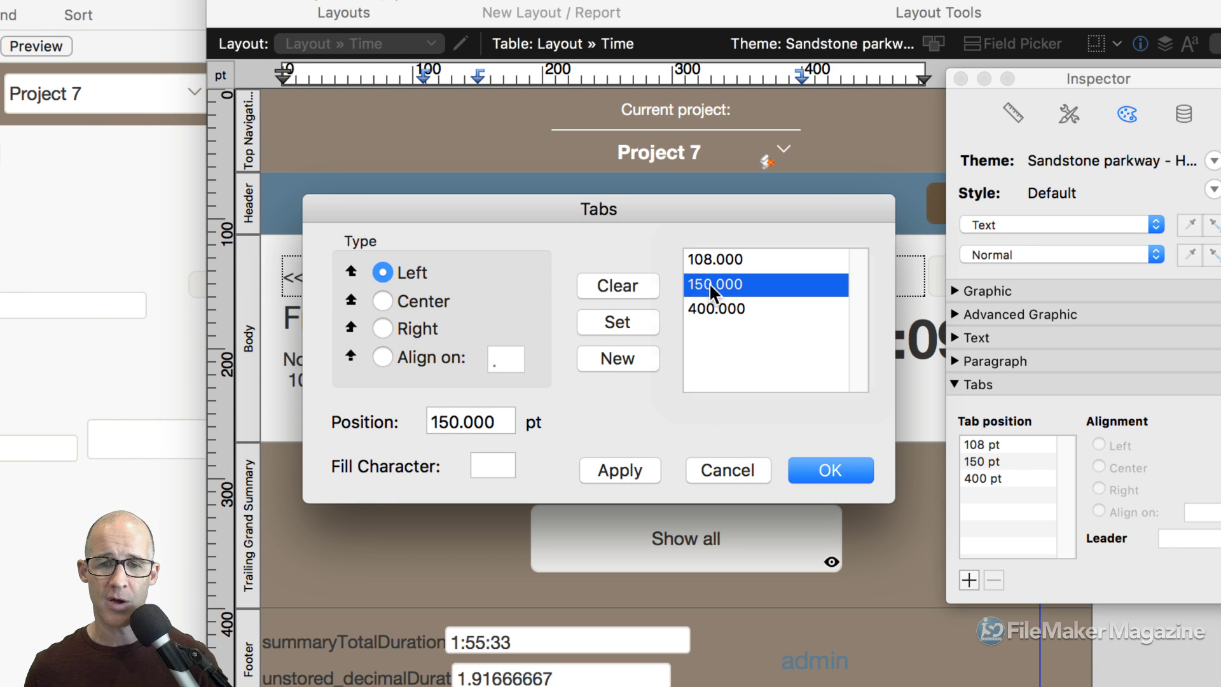
left_click(630, 283)
left_click(621, 471)
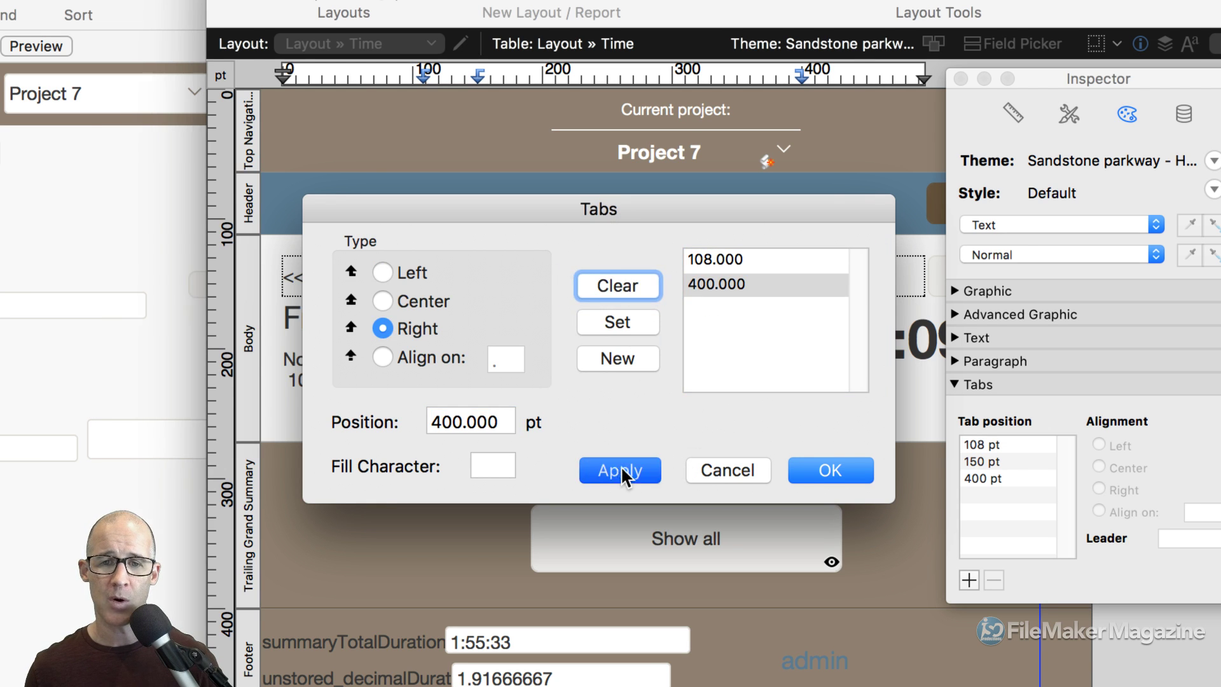
left_click(803, 478)
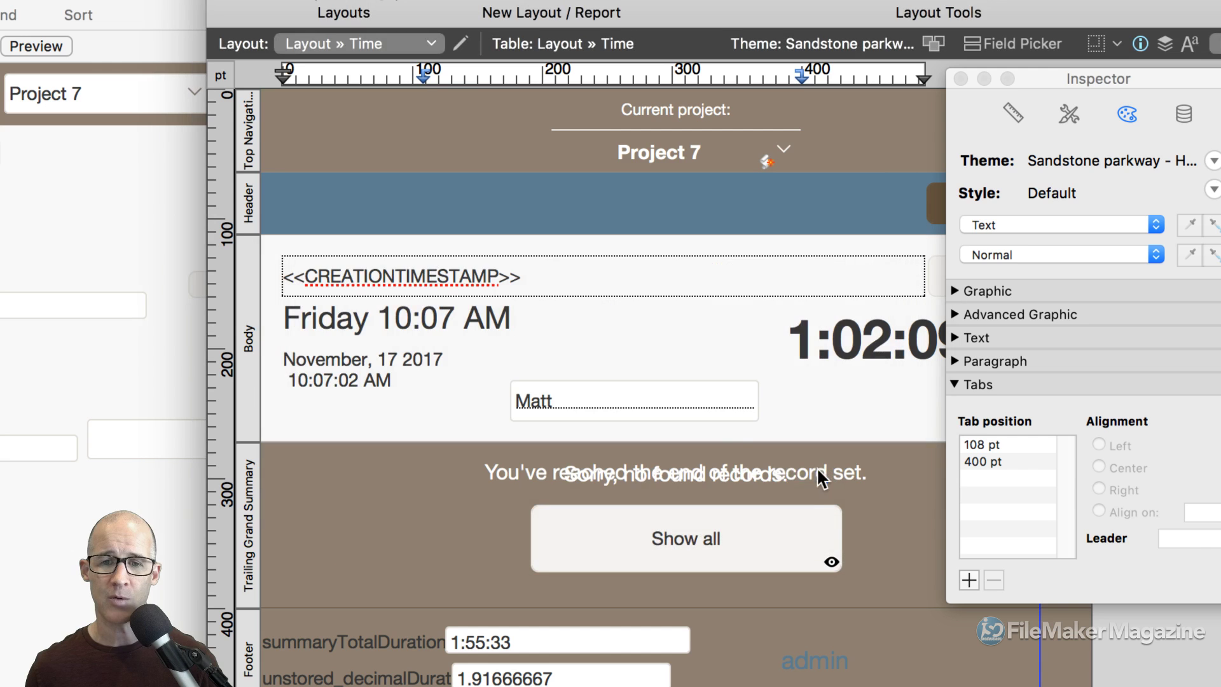
Finish editing the date text, select the Friday 10:07 AM field, and show its Data Formatting options.
left_click(584, 255)
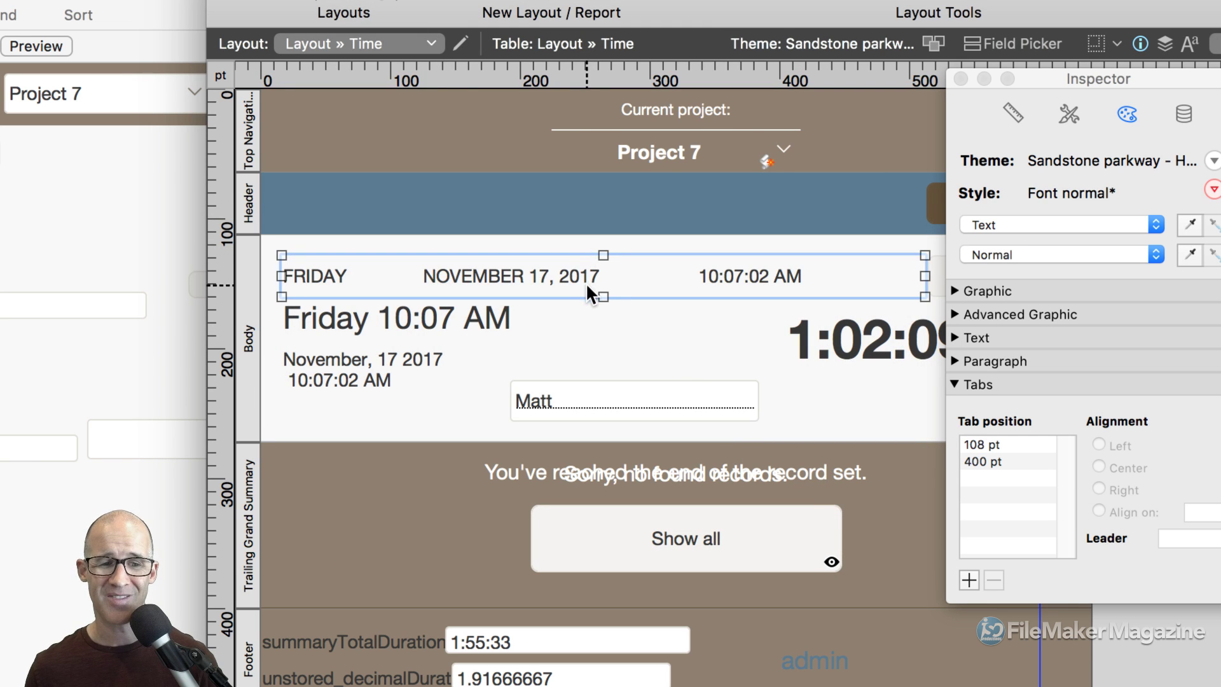
left_click(411, 325)
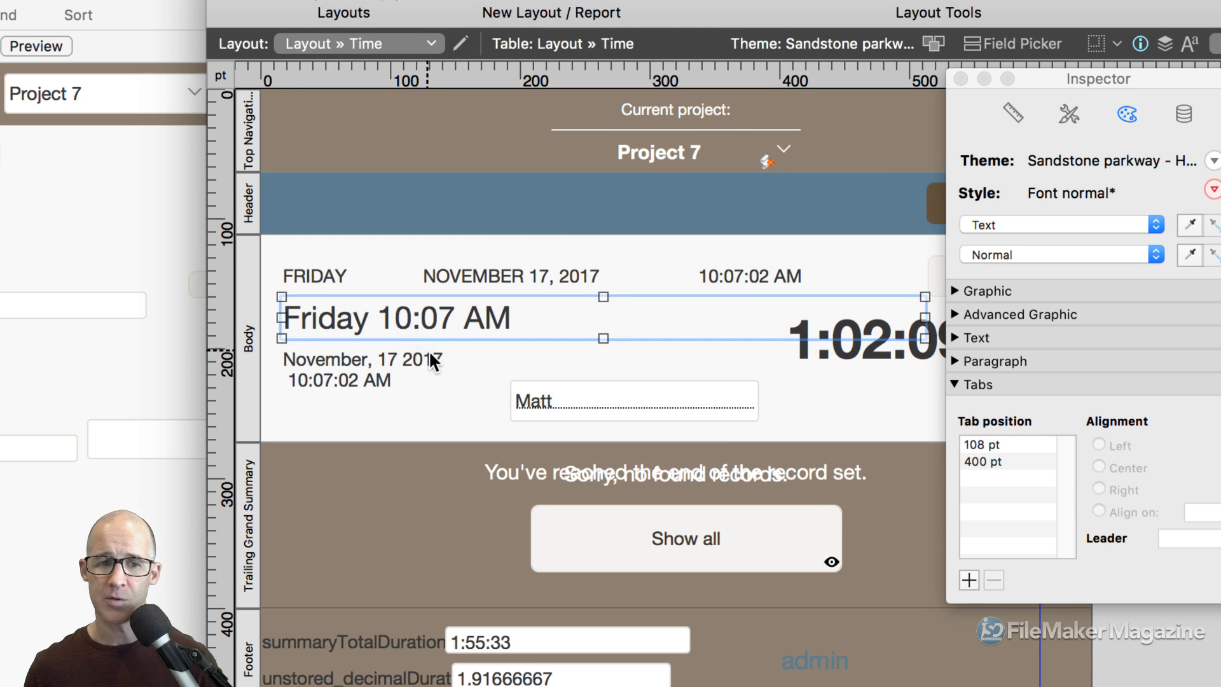
left_click_drag(1042, 73, 860, 44)
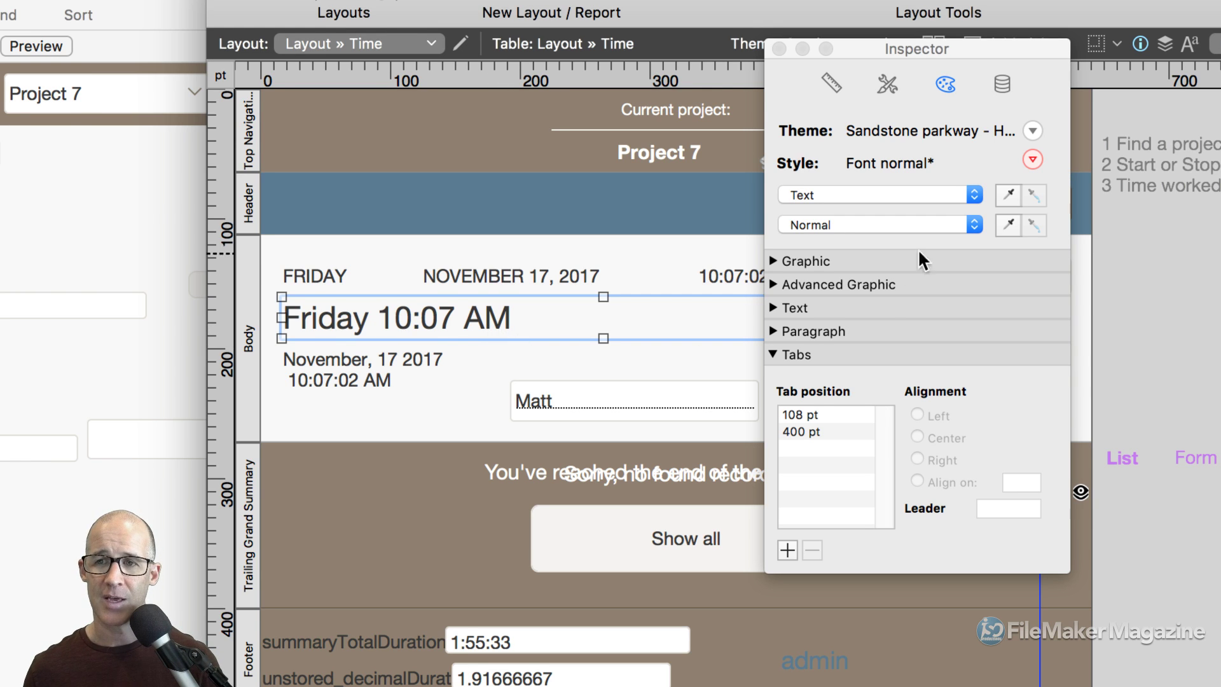
left_click(1002, 85)
left_click_drag(971, 58, 918, 24)
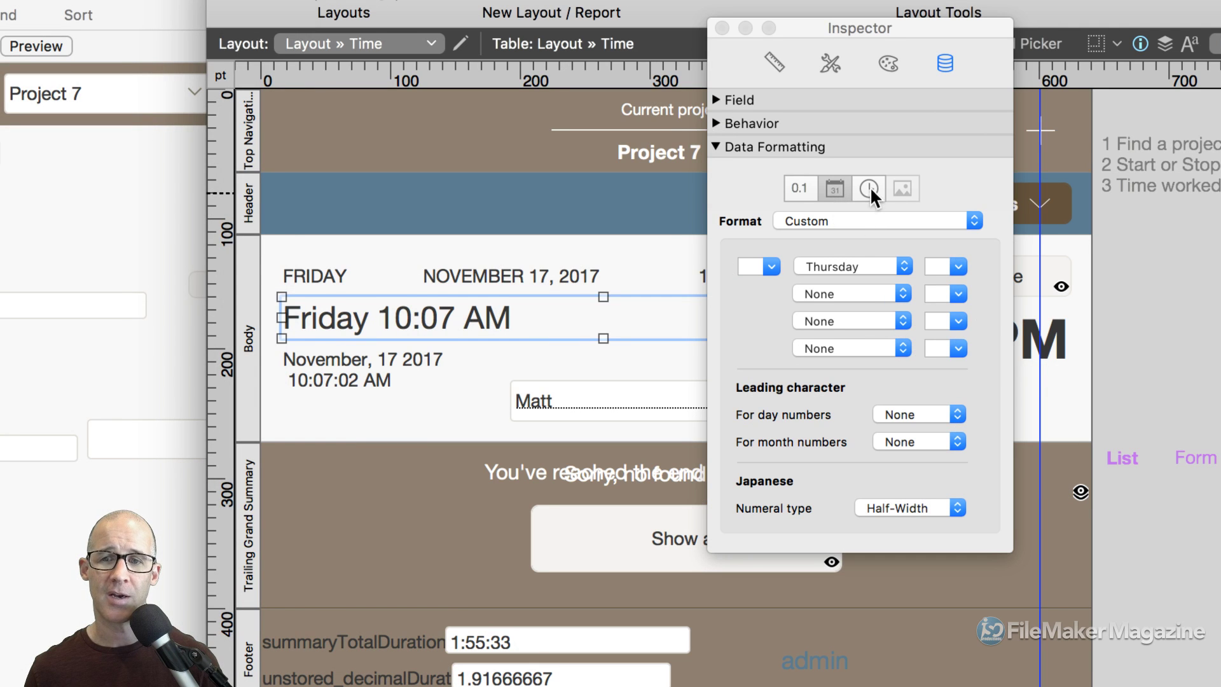
Set the timestamp's time format to As entered, showing 11/17/2017 10:07:02 AM.
left_click(871, 184)
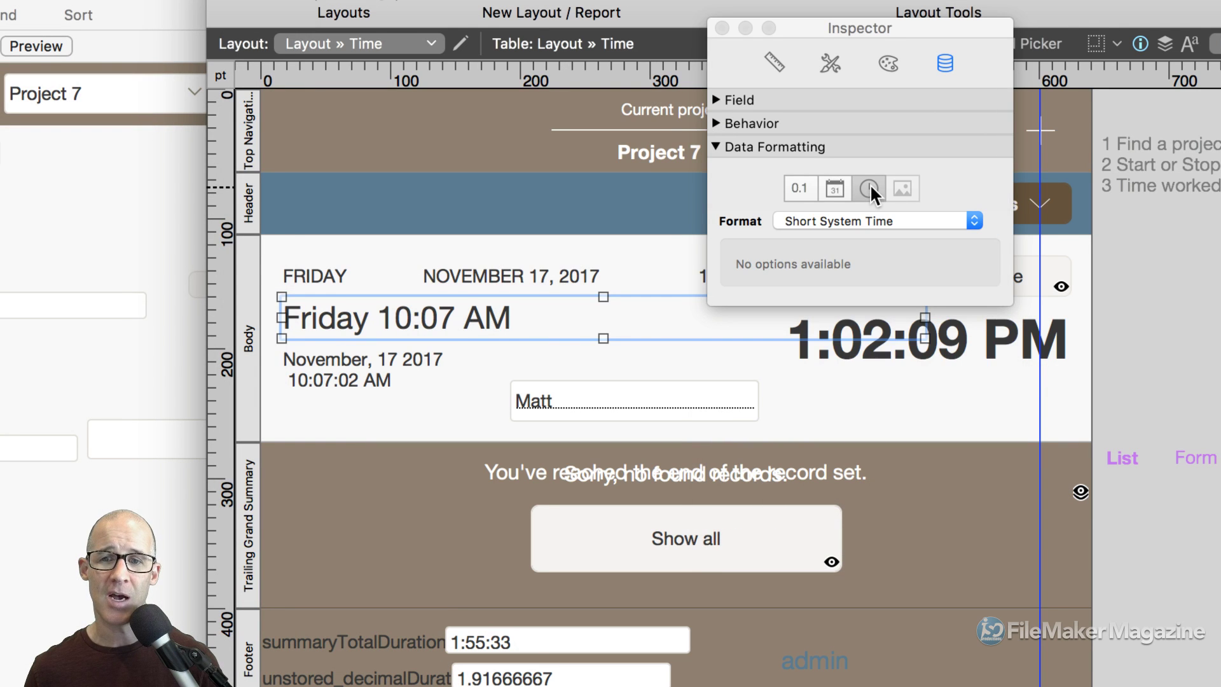
left_click(875, 220)
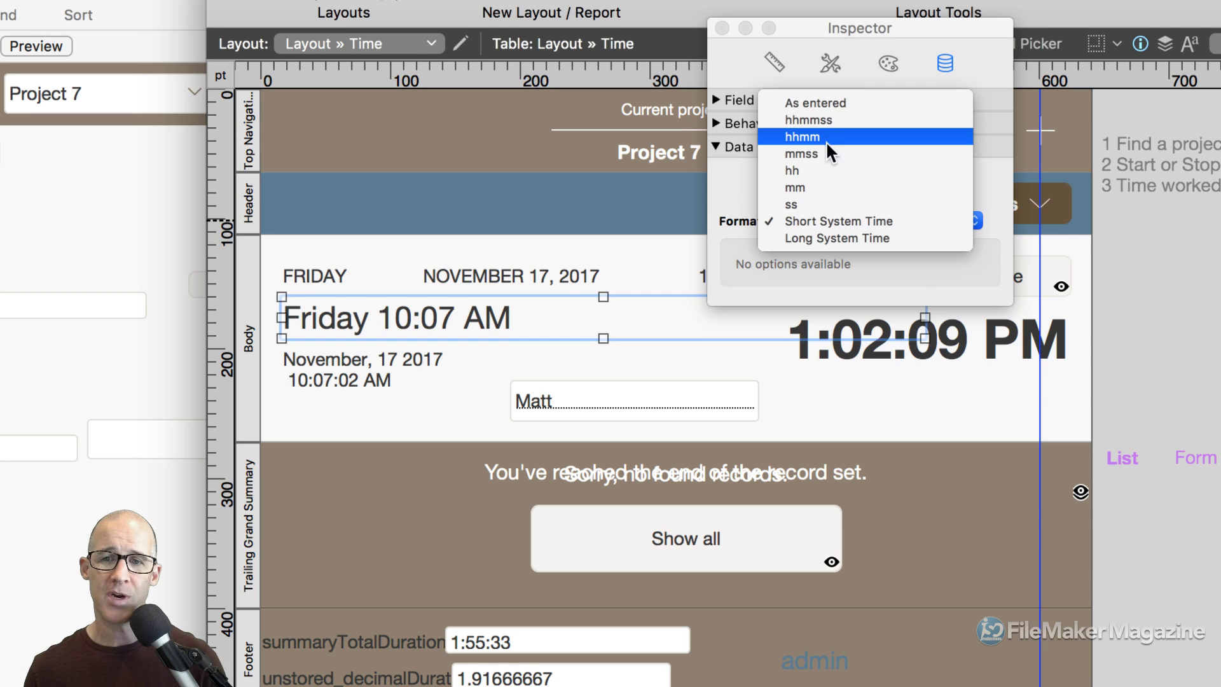
left_click(835, 104)
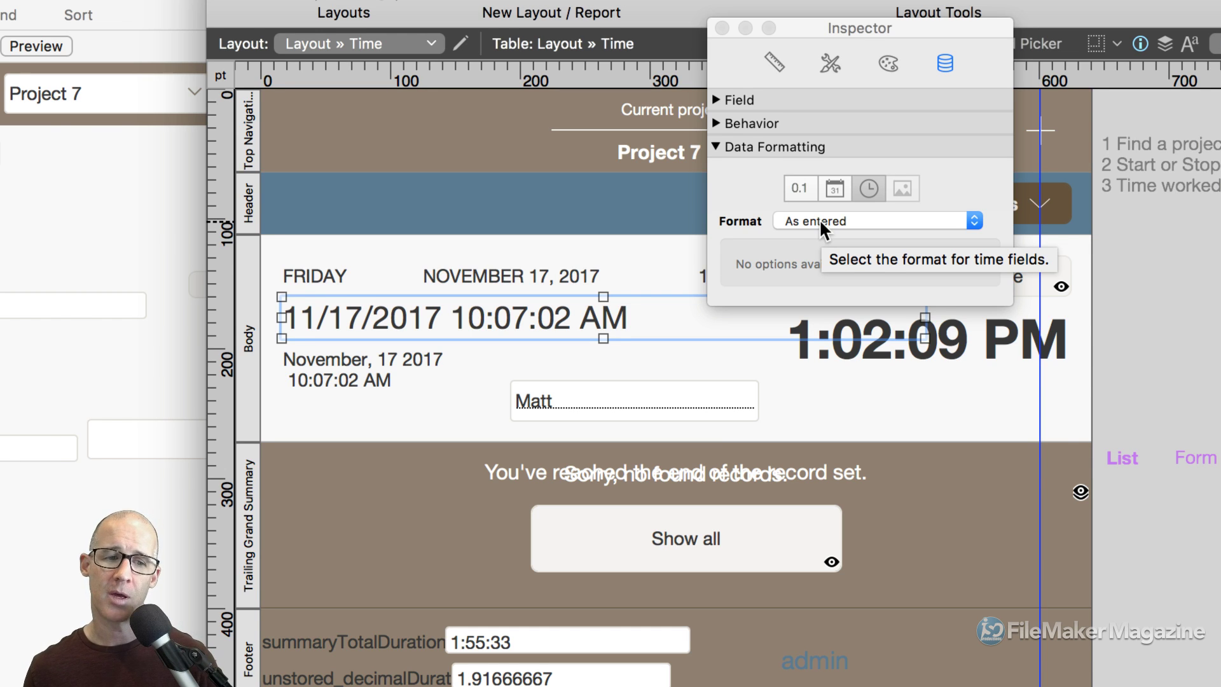
Try the hhmmss time format, then switch the timestamp's time to seconds-only ss, reading Friday 36422.
left_click(837, 189)
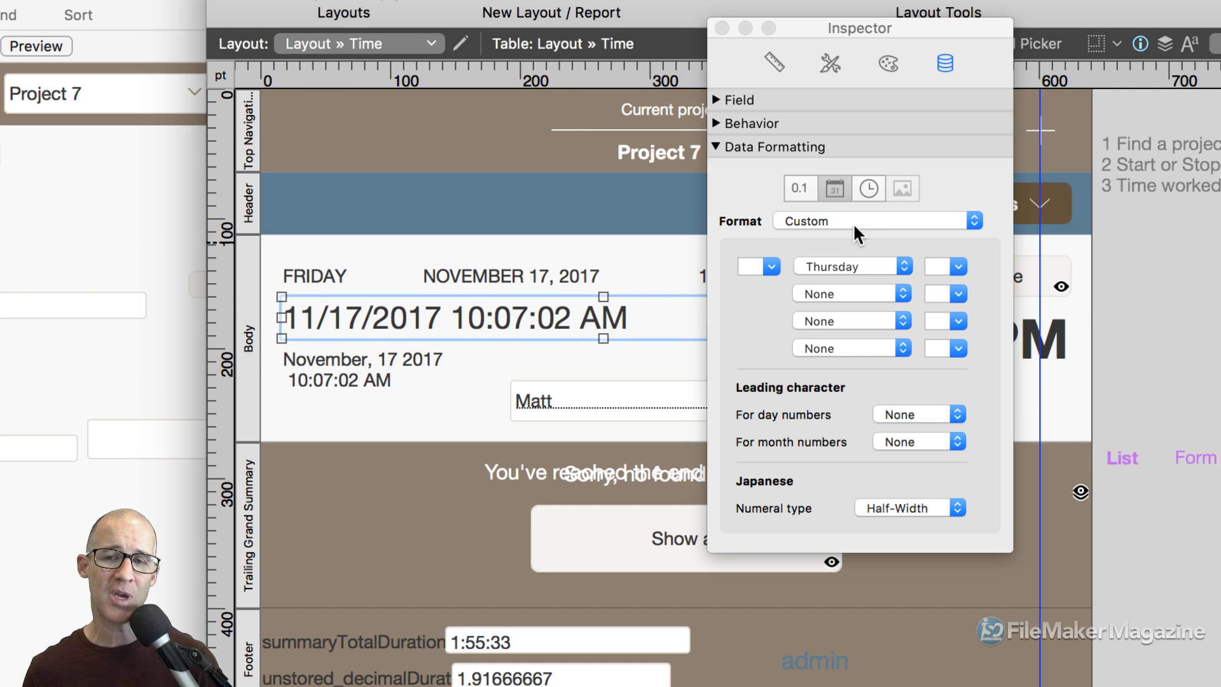
left_click(869, 189)
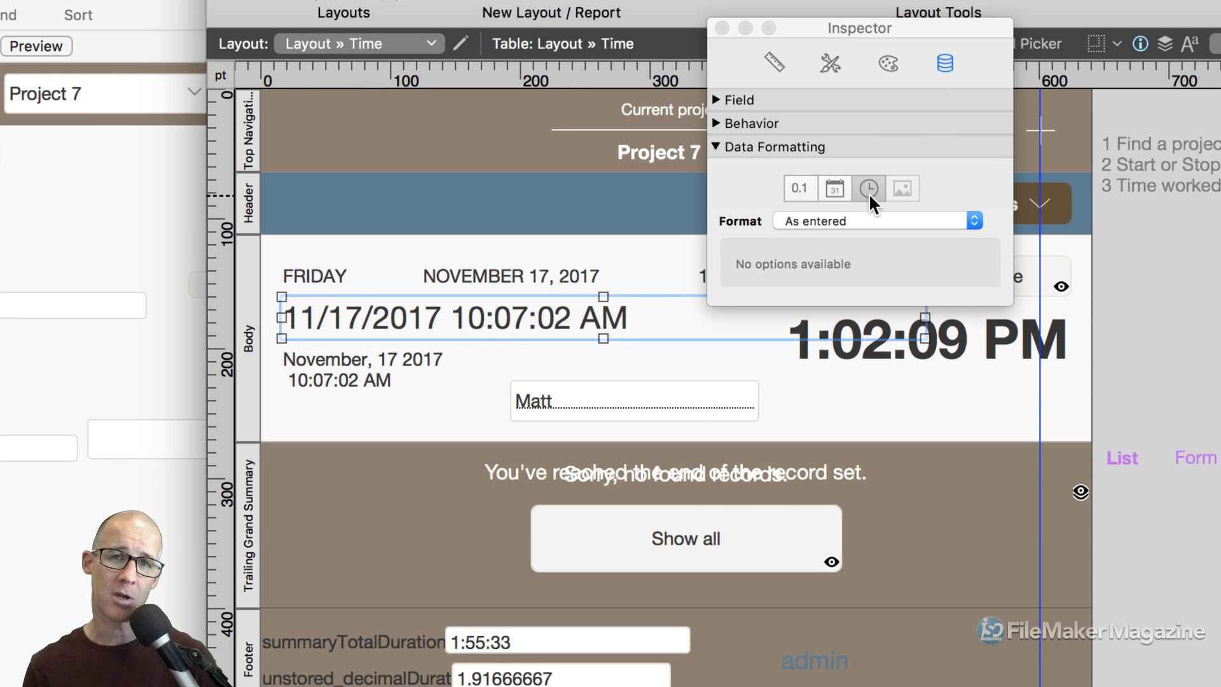
left_click(840, 220)
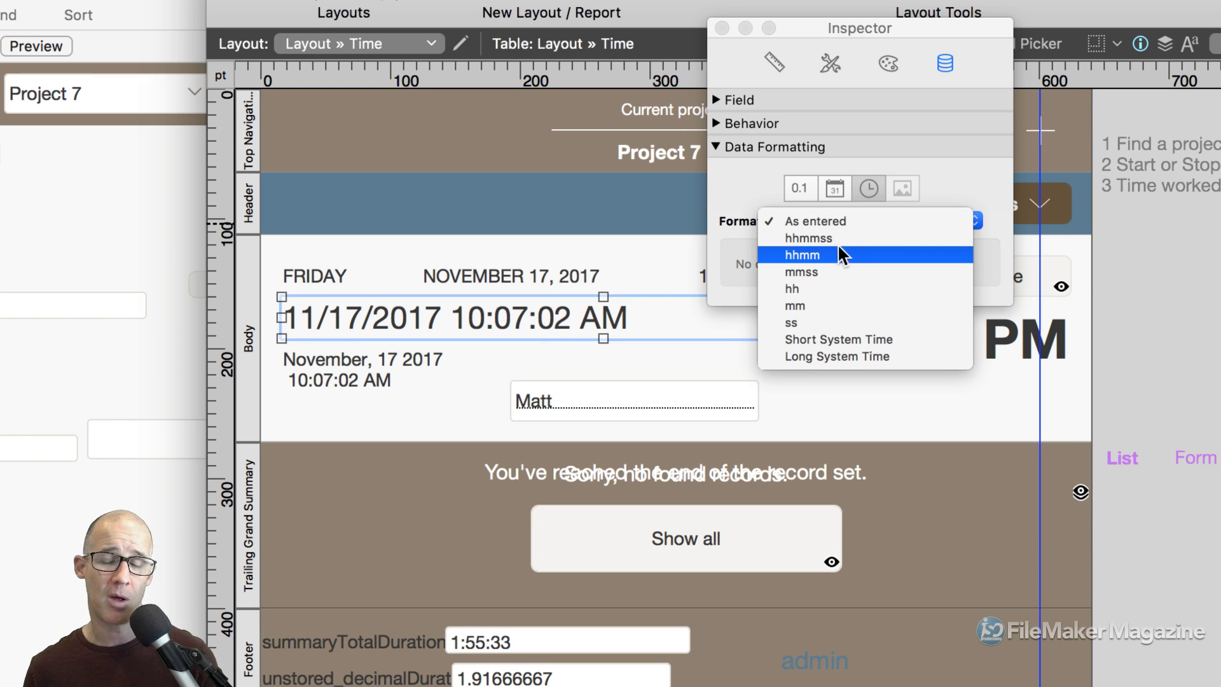
left_click(826, 241)
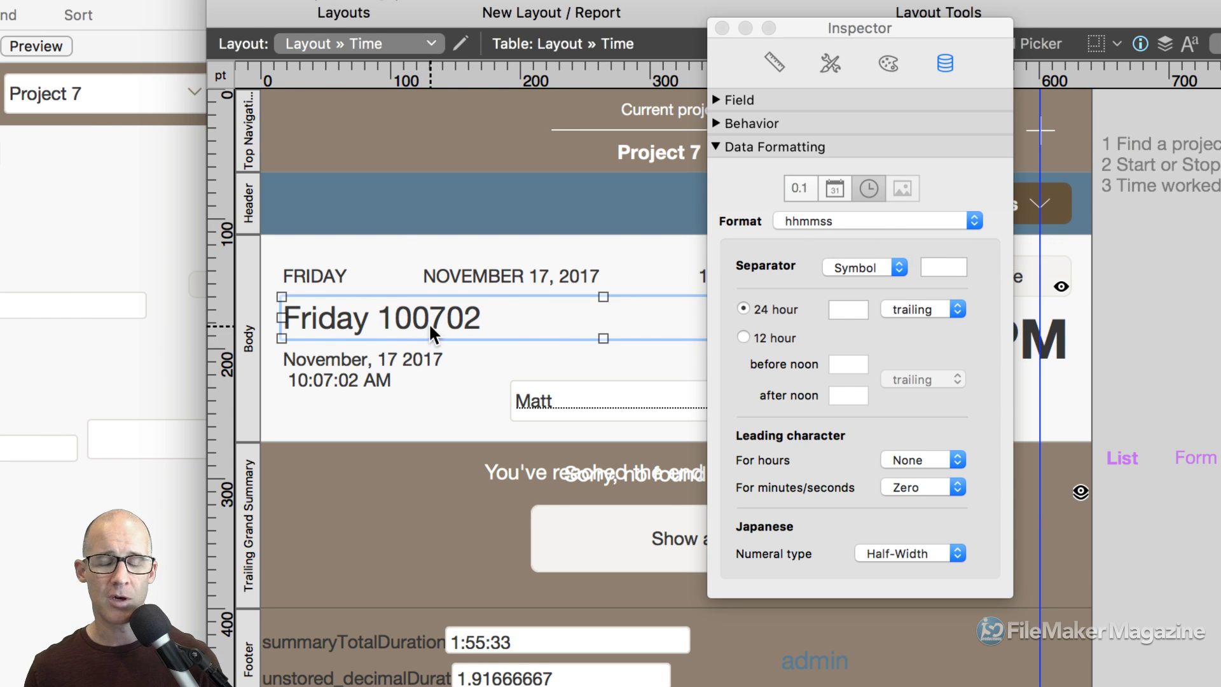
left_click(931, 267)
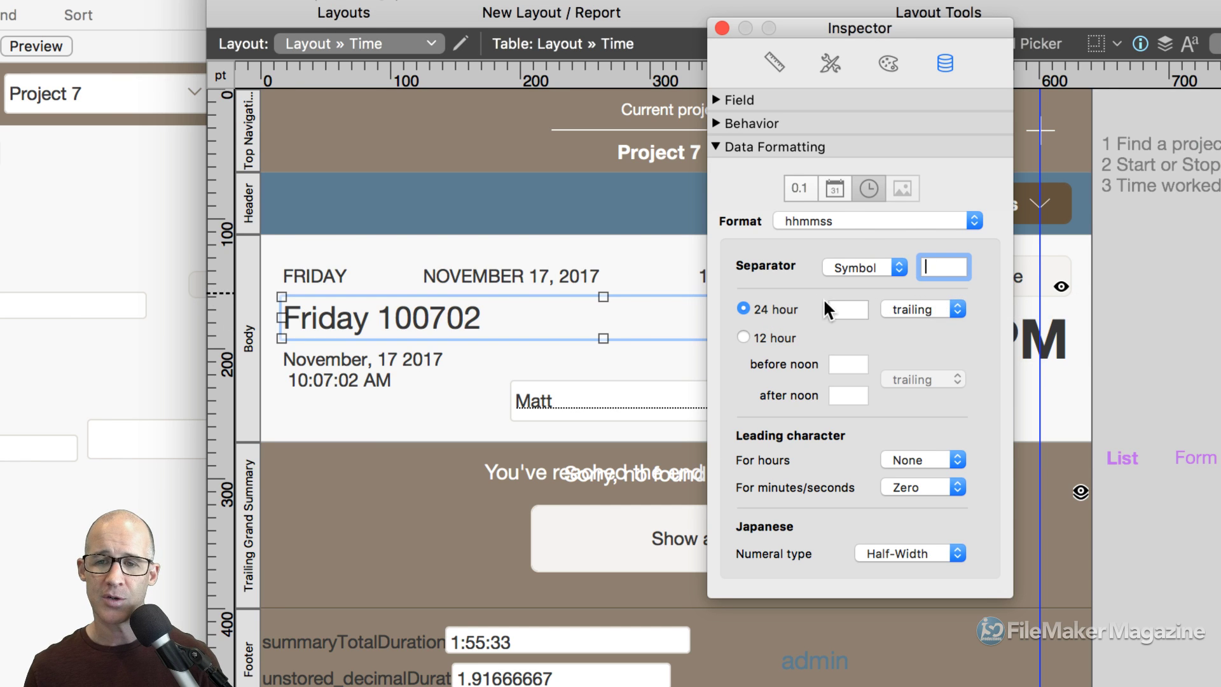
left_click(852, 220)
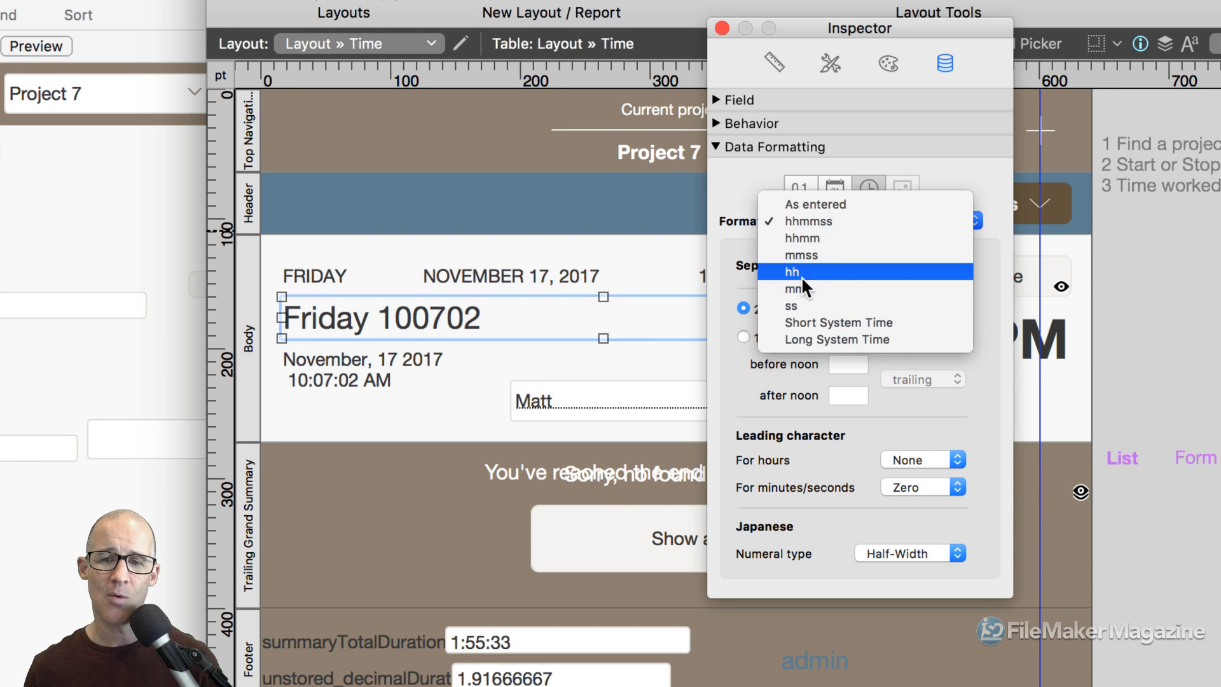
left_click(791, 305)
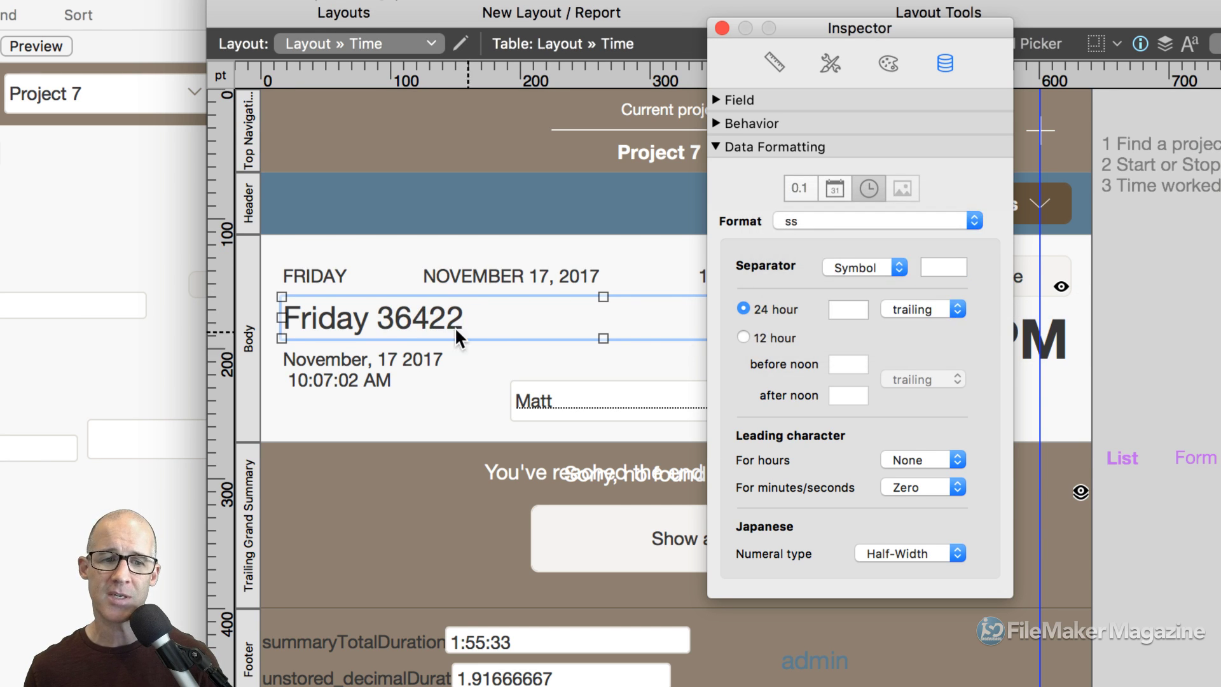
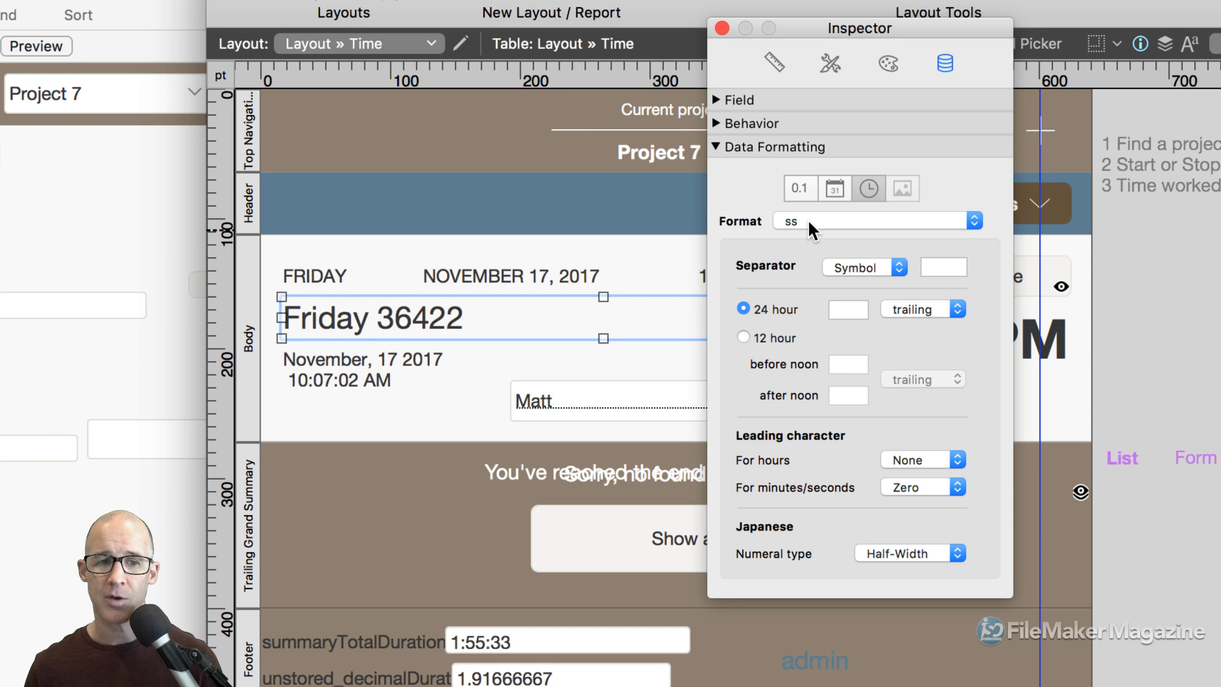
Give the Friday/36422 field a Custom Thursday date format with a tab separator after the weekday.
left_click(836, 194)
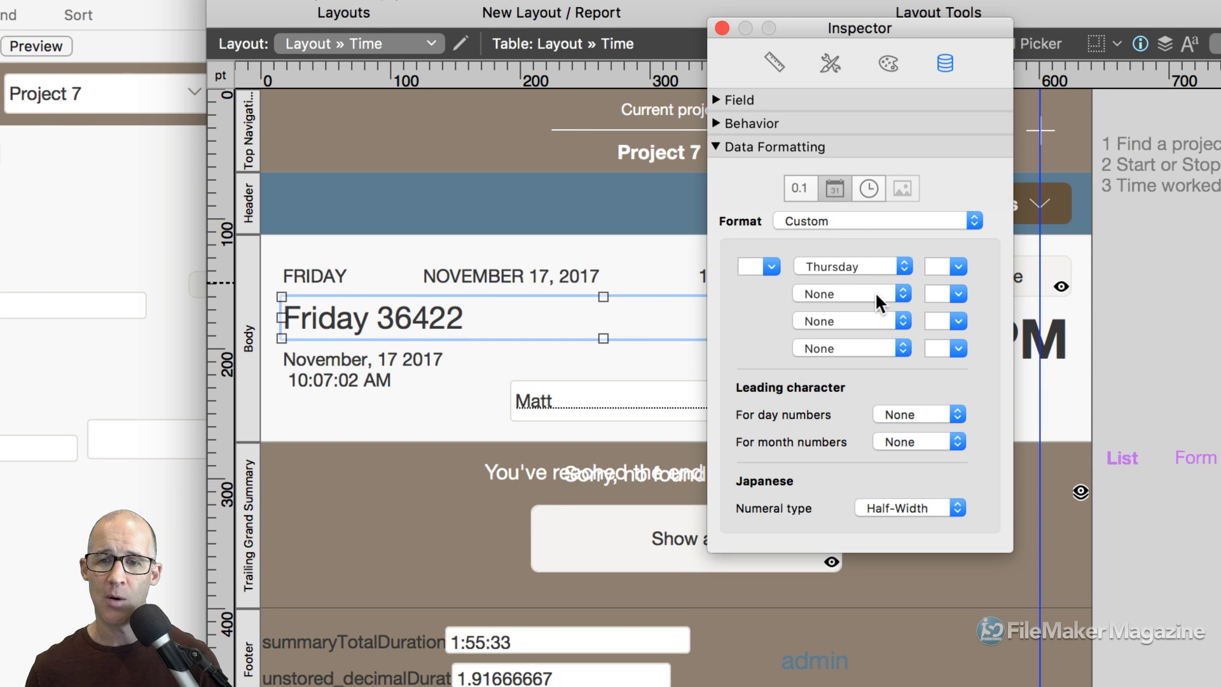
left_click(933, 265)
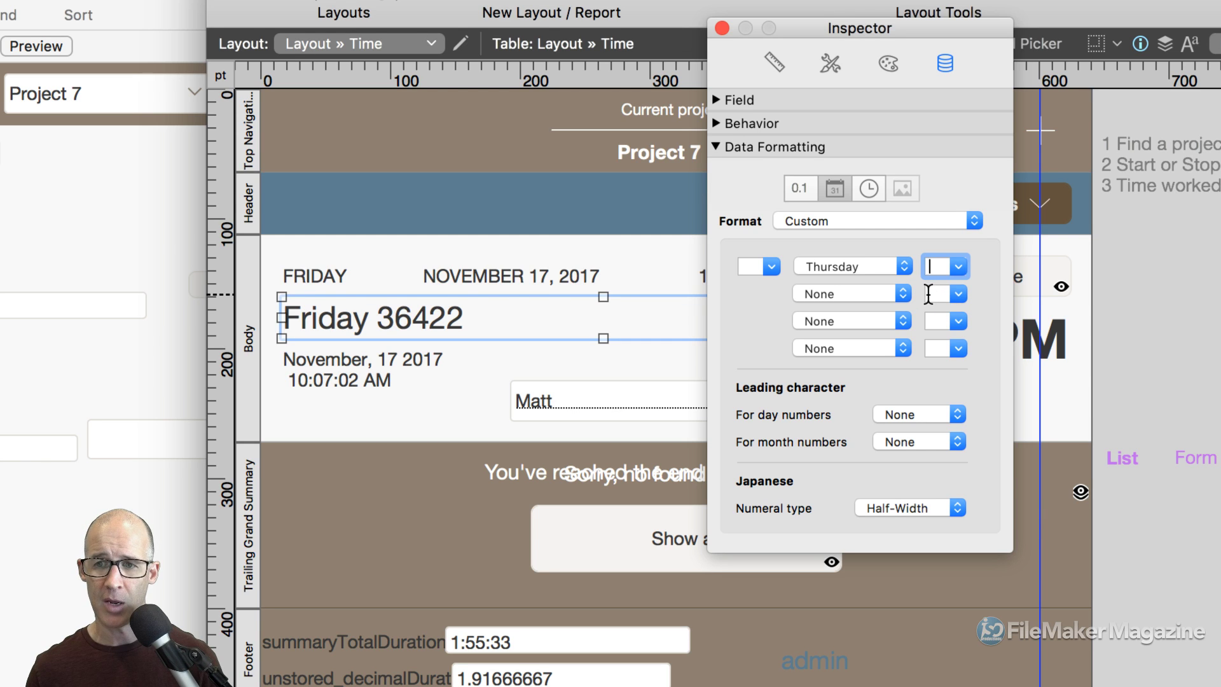
left_click(647, 378)
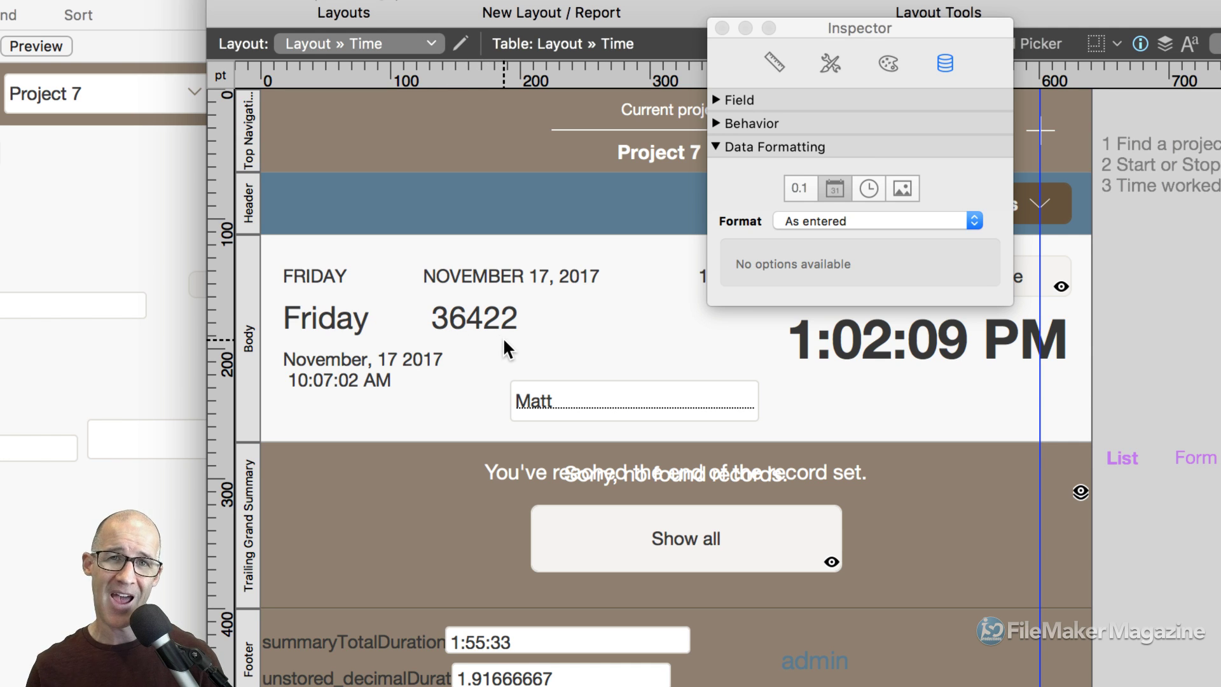
left_click(499, 316)
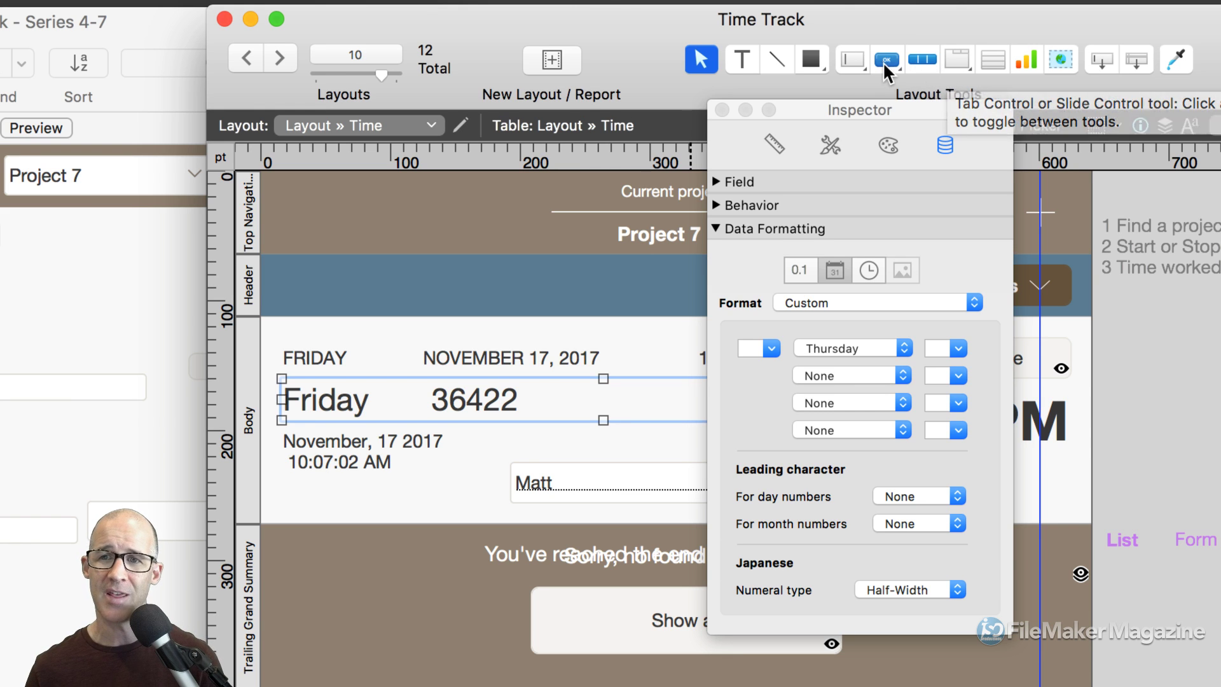
Draw a three-panel slide control in the header and drag a copy of the Friday/36422 field onto it.
left_click_drag(886, 61, 927, 37)
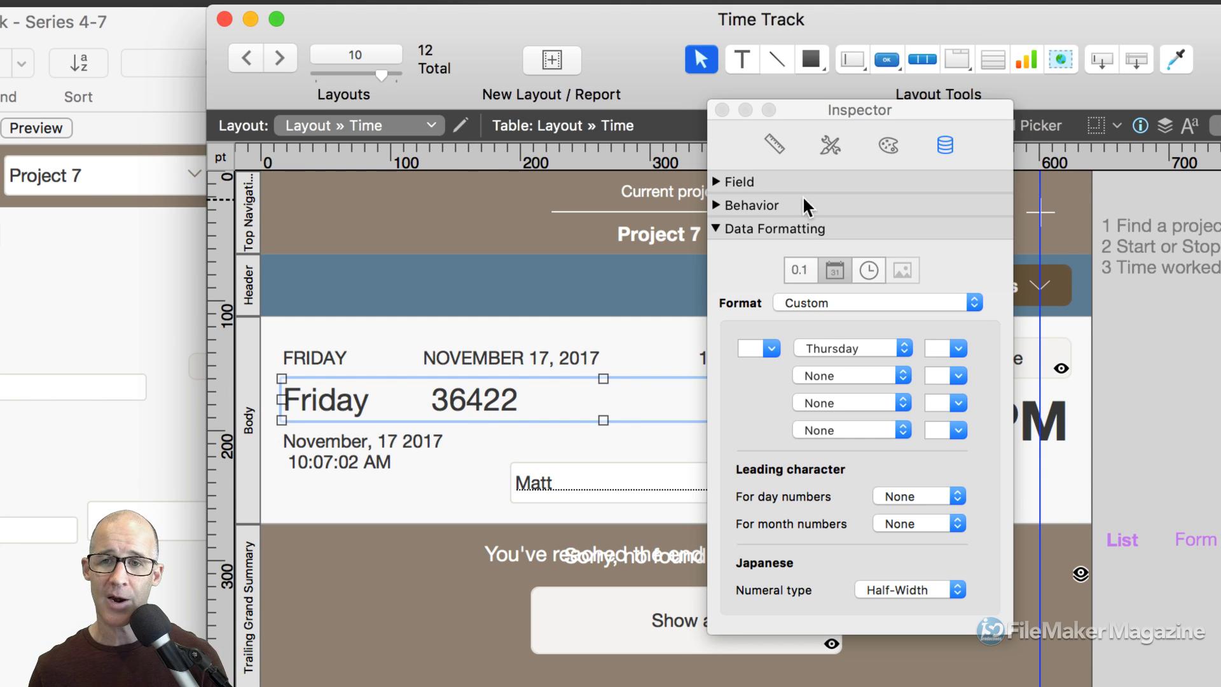
left_click_drag(959, 64, 976, 130)
left_click_drag(385, 275, 599, 365)
left_click_drag(526, 319, 505, 297)
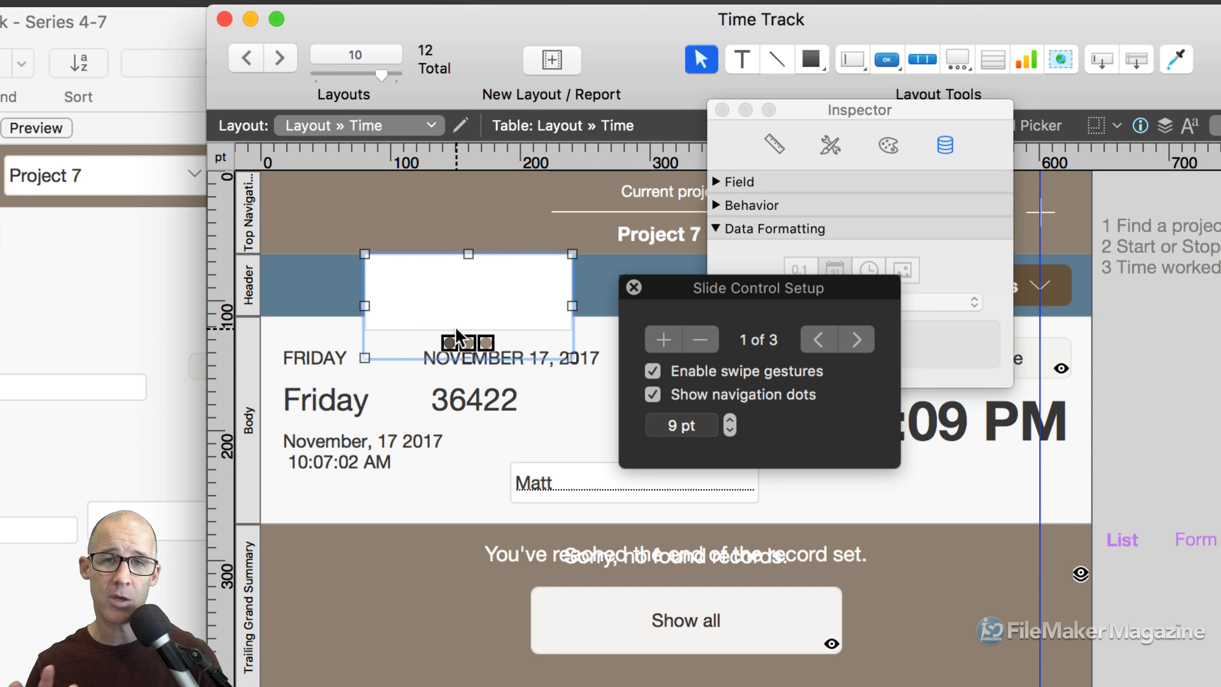
left_click(634, 287)
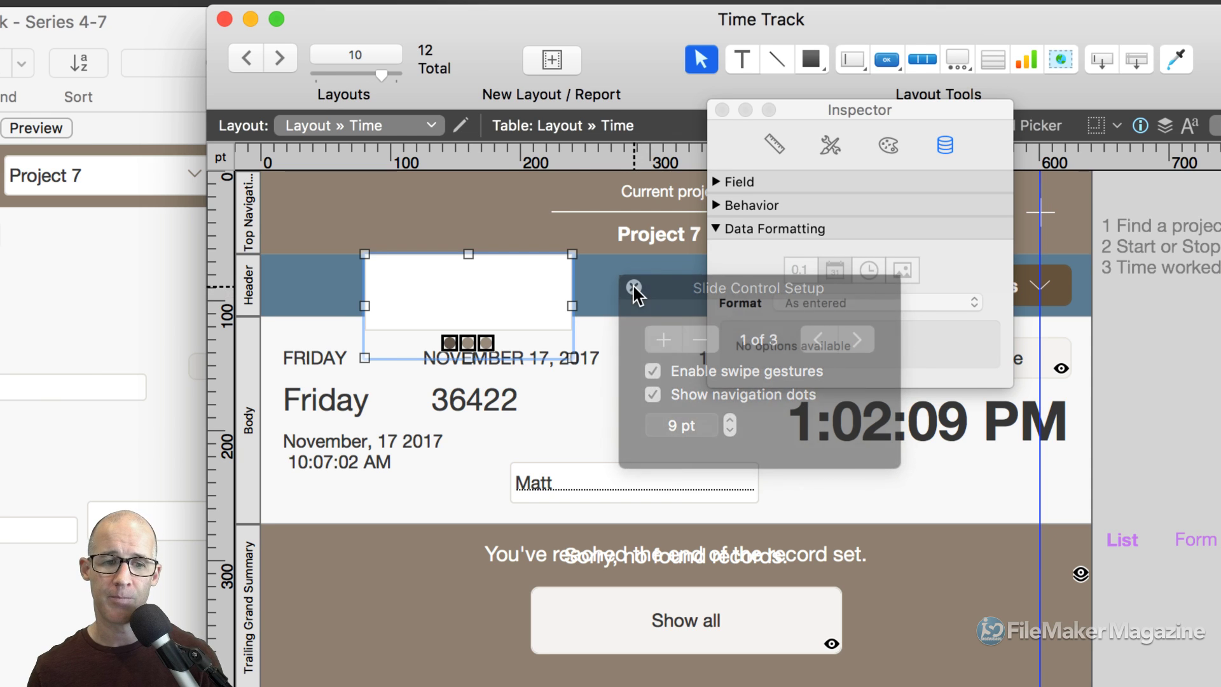
left_click(509, 410)
left_click_drag(480, 410, 505, 299)
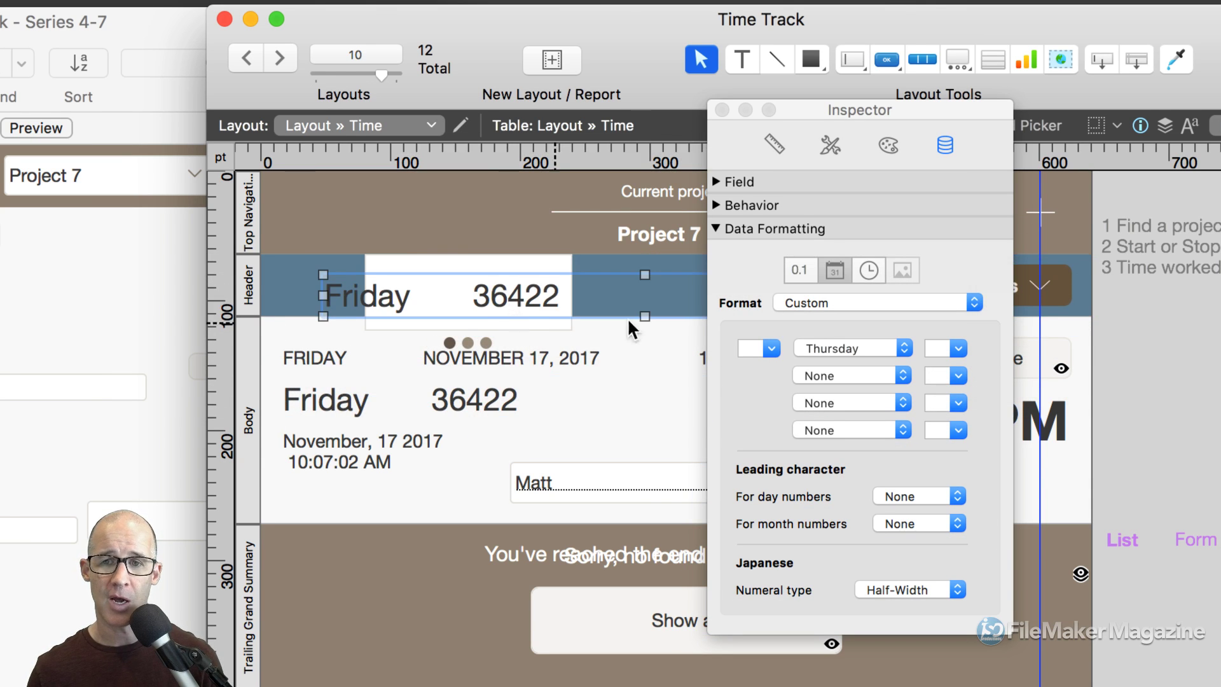
Narrow the copied field to 20 pt width and move it onto the slide control.
left_click(776, 147)
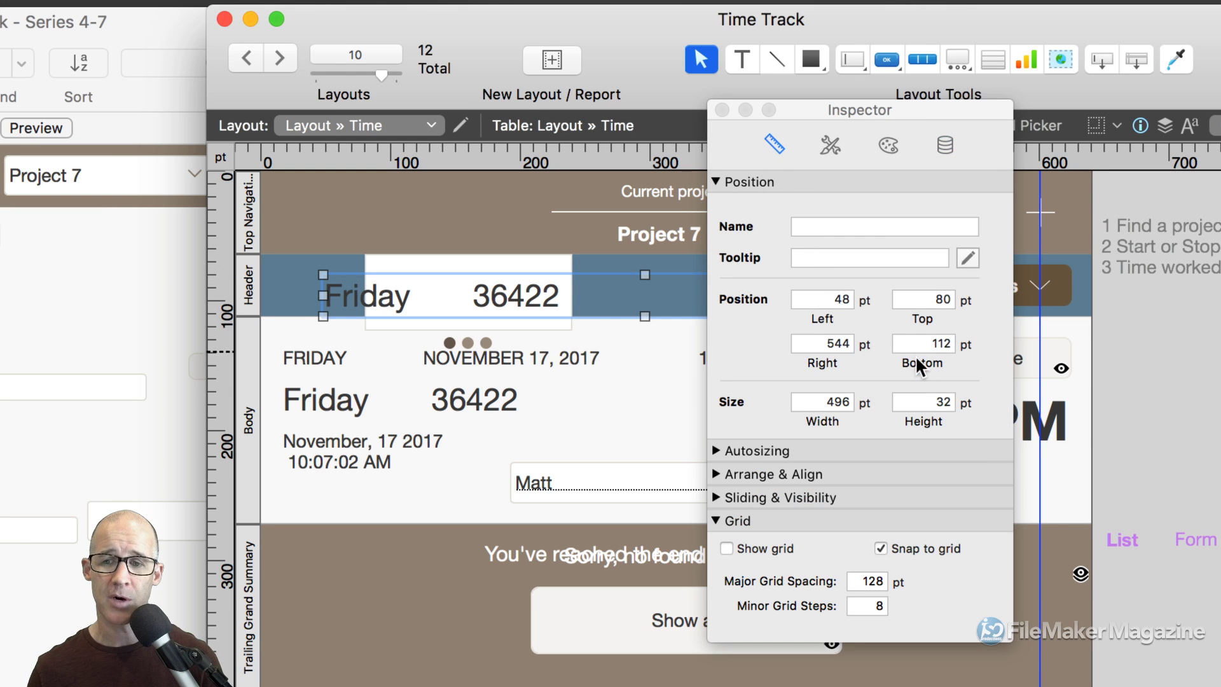
left_click(827, 402)
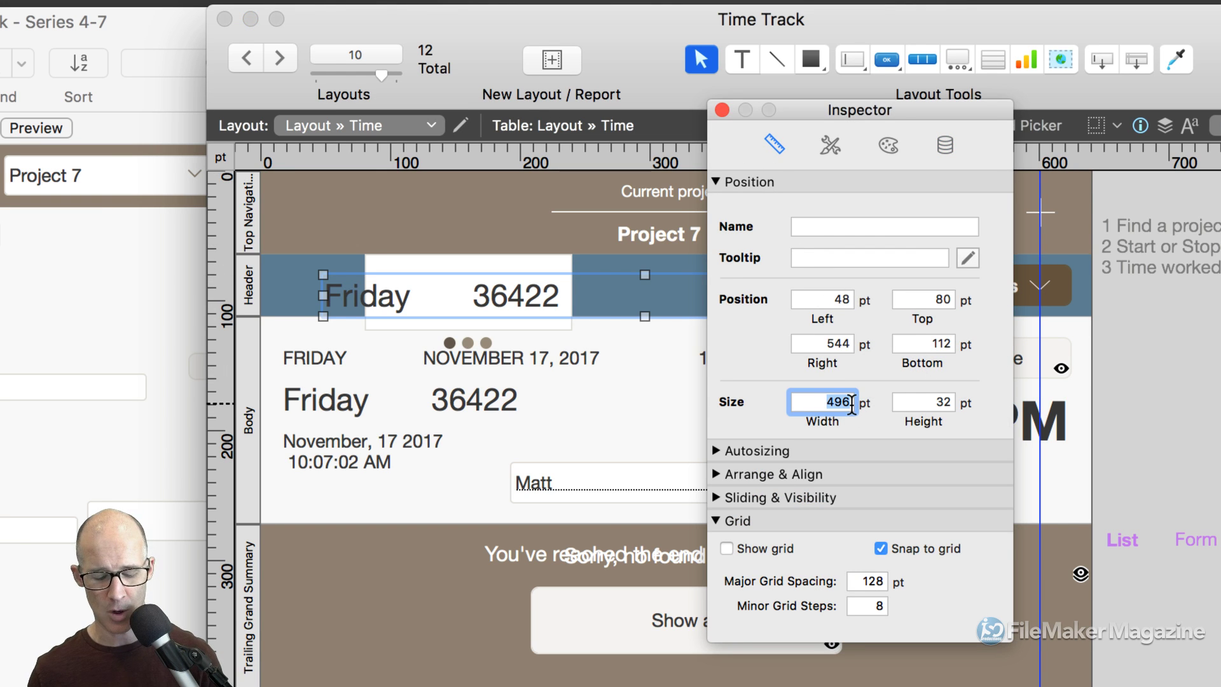
type("20")
key("Tab")
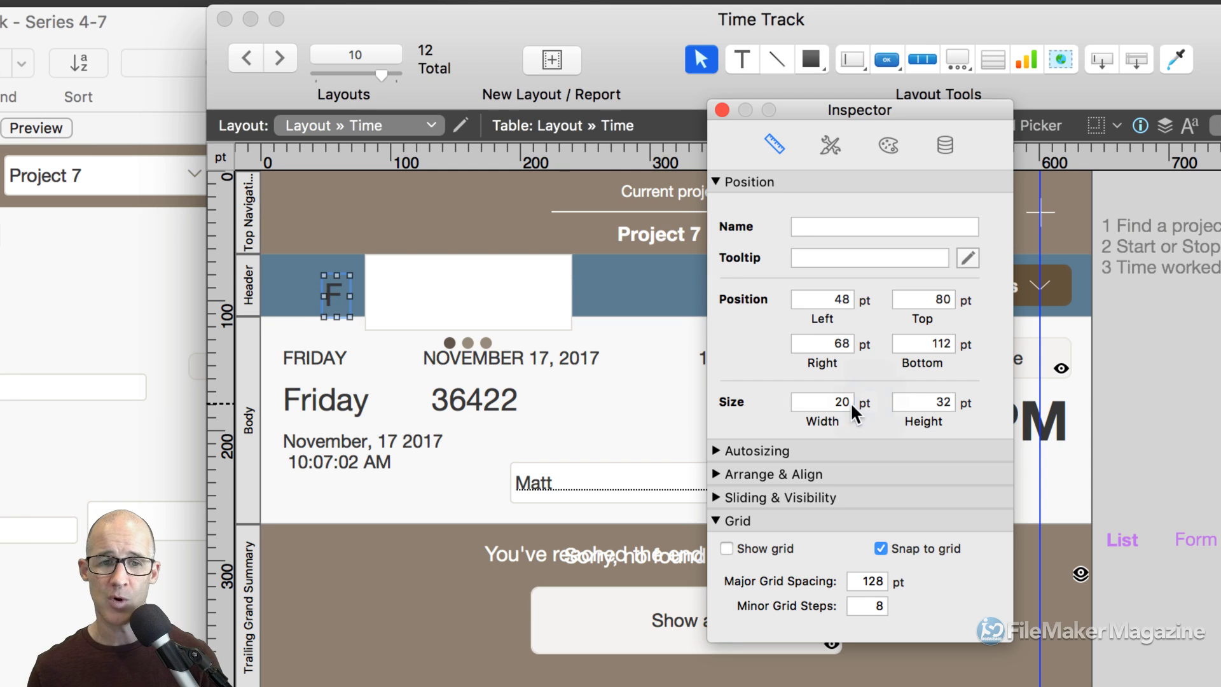
left_click_drag(330, 293, 899, 288)
Resize the slide control to 128 pt, then delete it.
left_click(564, 273)
left_click_drag(572, 306, 509, 306)
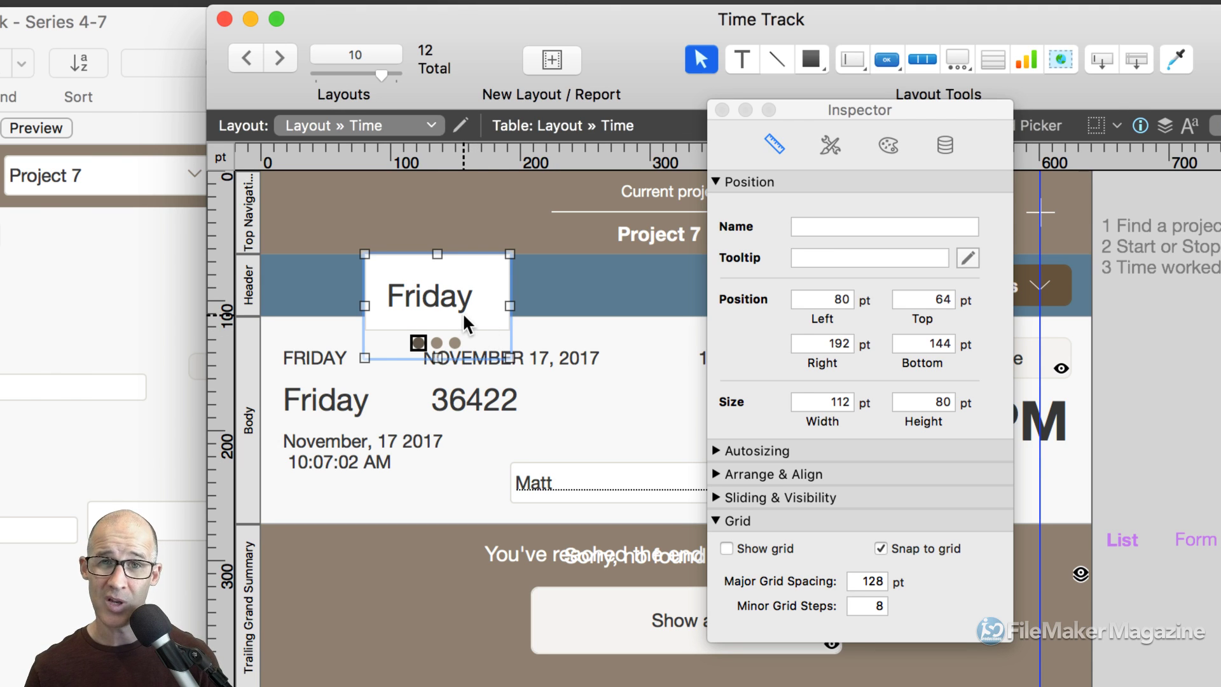
key("Delete")
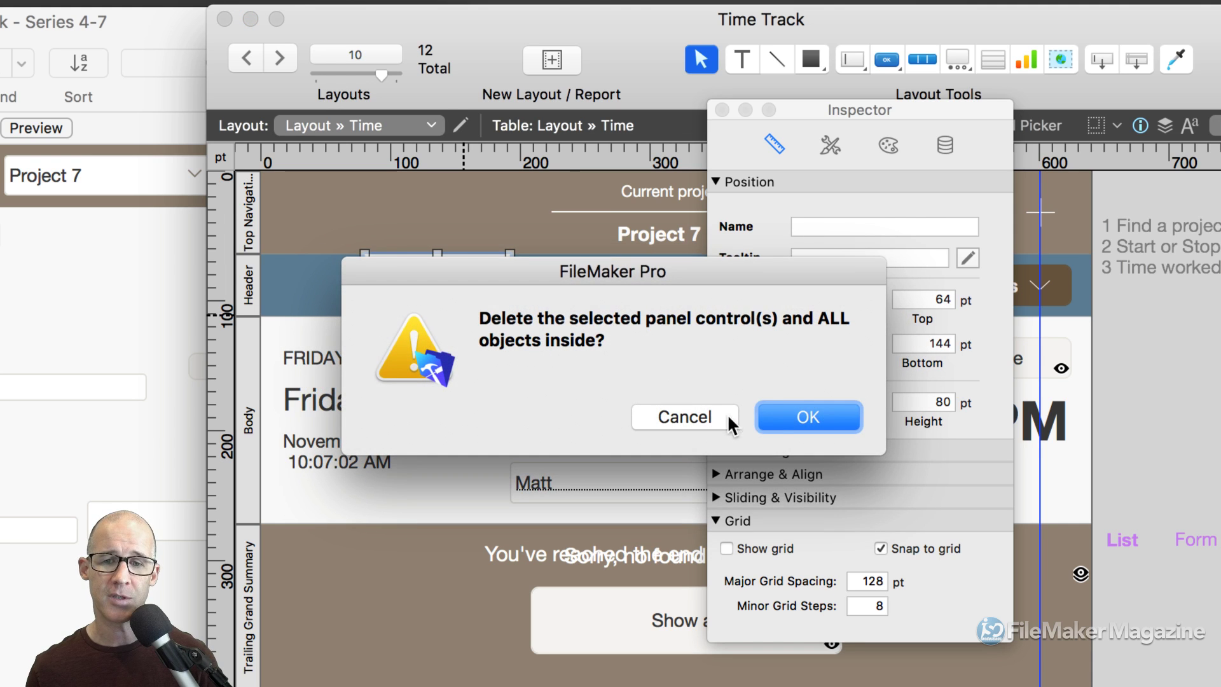
Confirm the slide control deletion and draw a rectangle over the 36422 value.
left_click(805, 417)
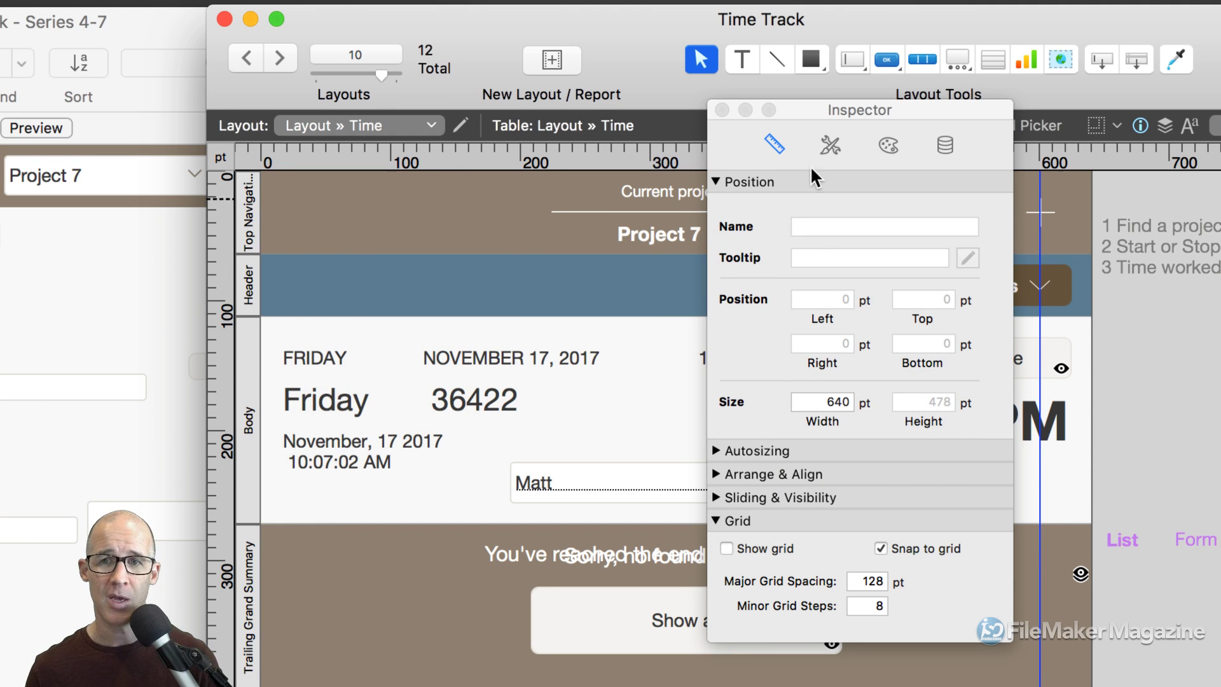
left_click(811, 60)
left_click_drag(426, 379, 538, 415)
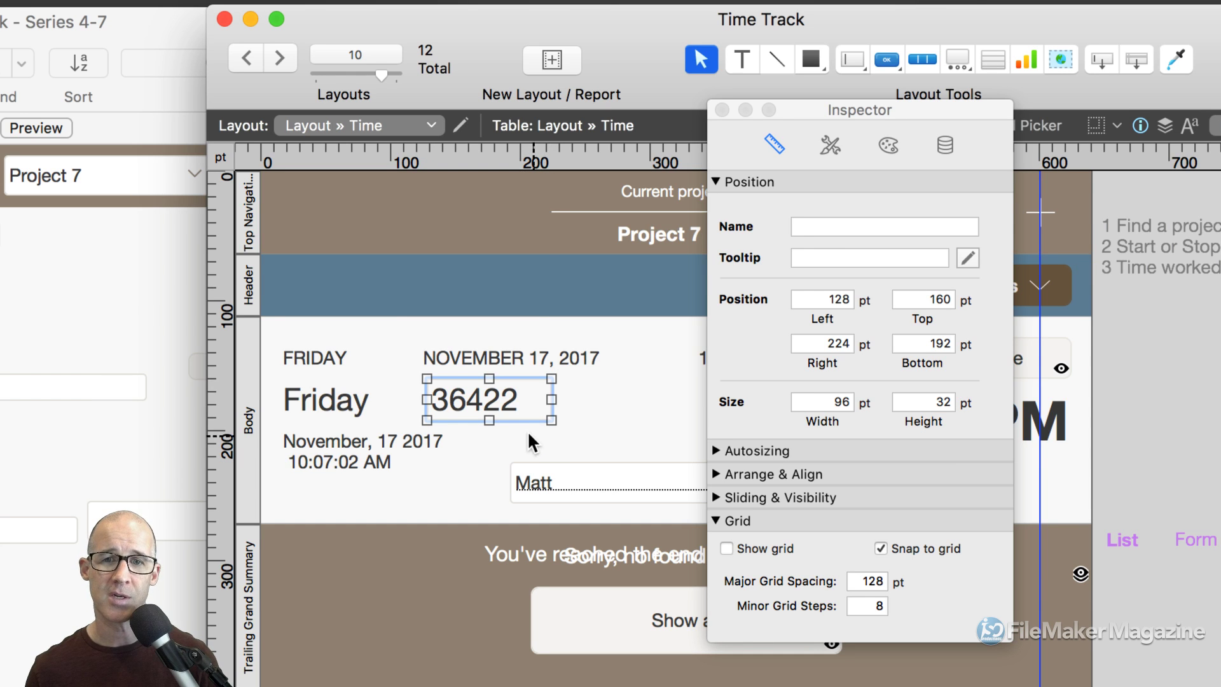
Copy the Body part's fill hex colour from its Appearance settings.
left_click(888, 147)
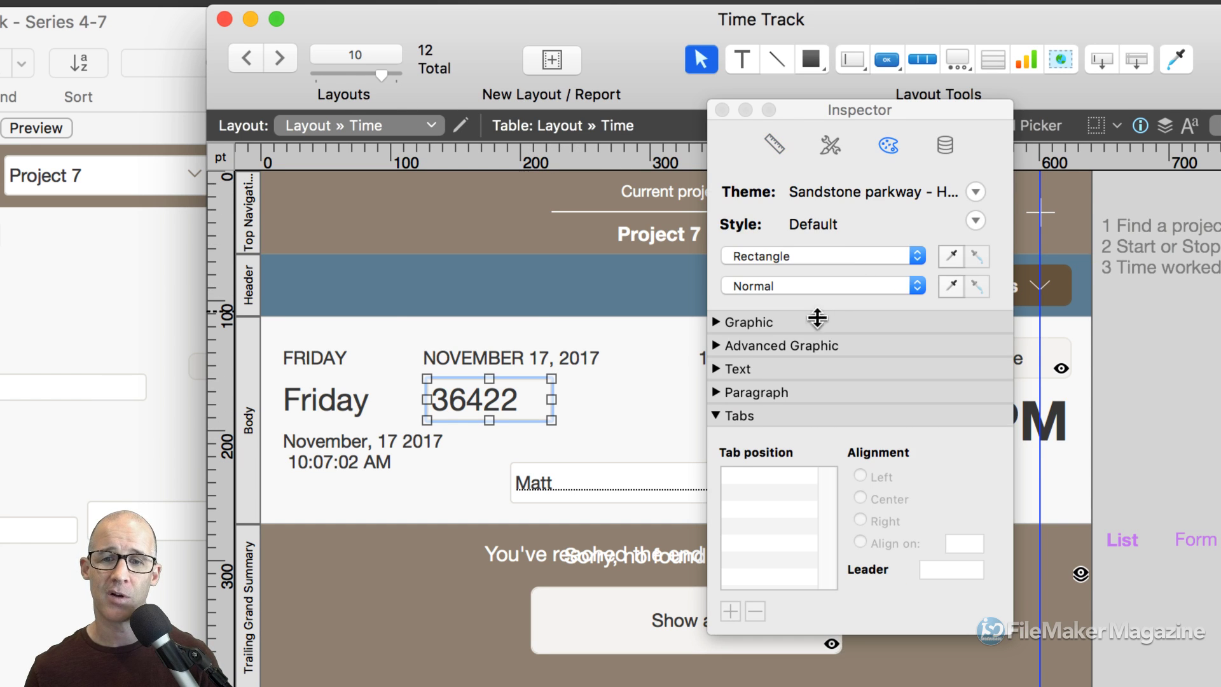
left_click(717, 321)
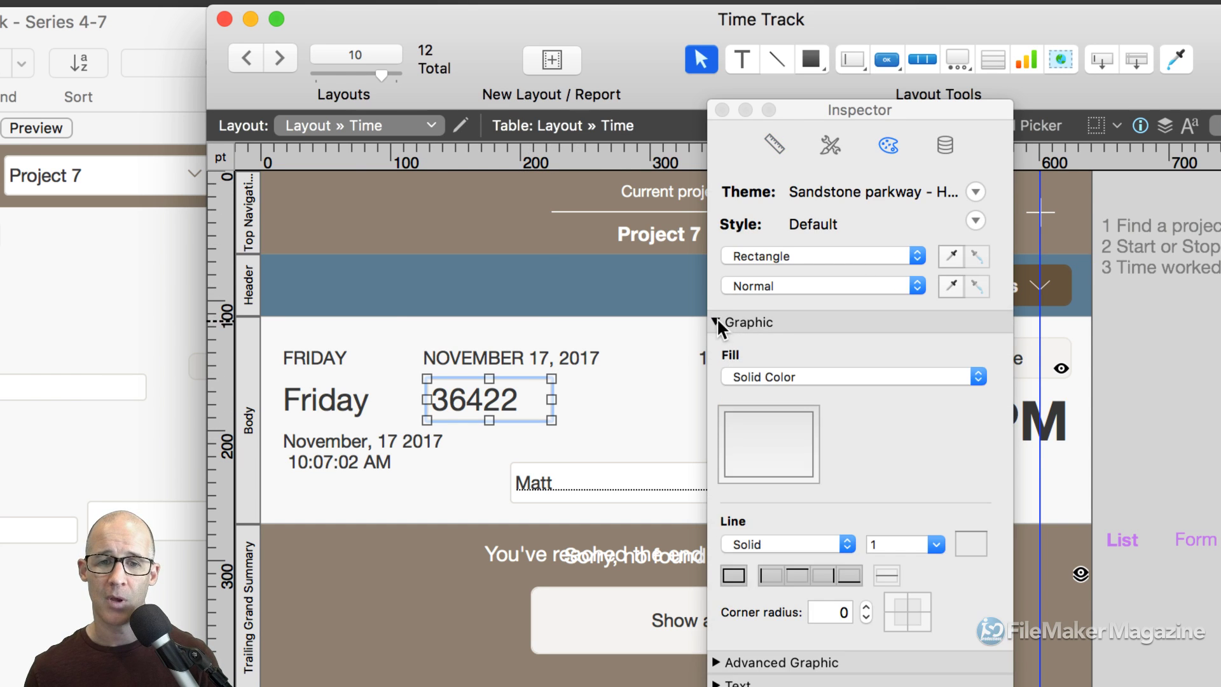
left_click(248, 374)
left_click(776, 447)
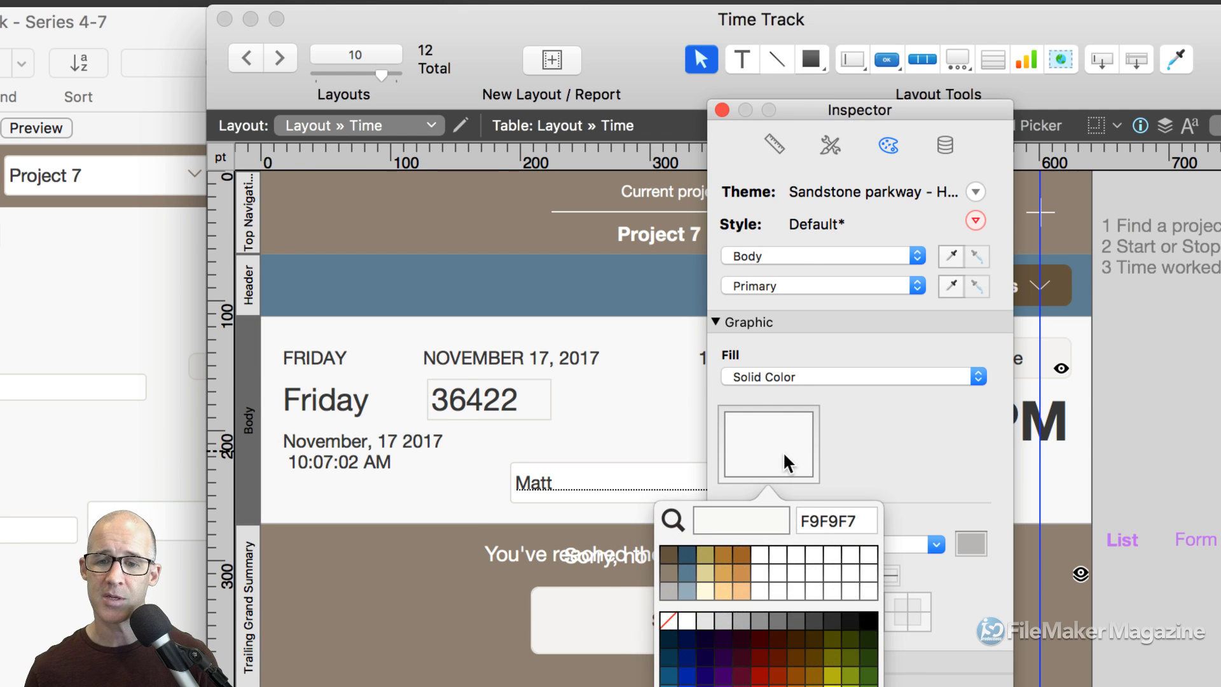
double_click(822, 520)
key("super+c")
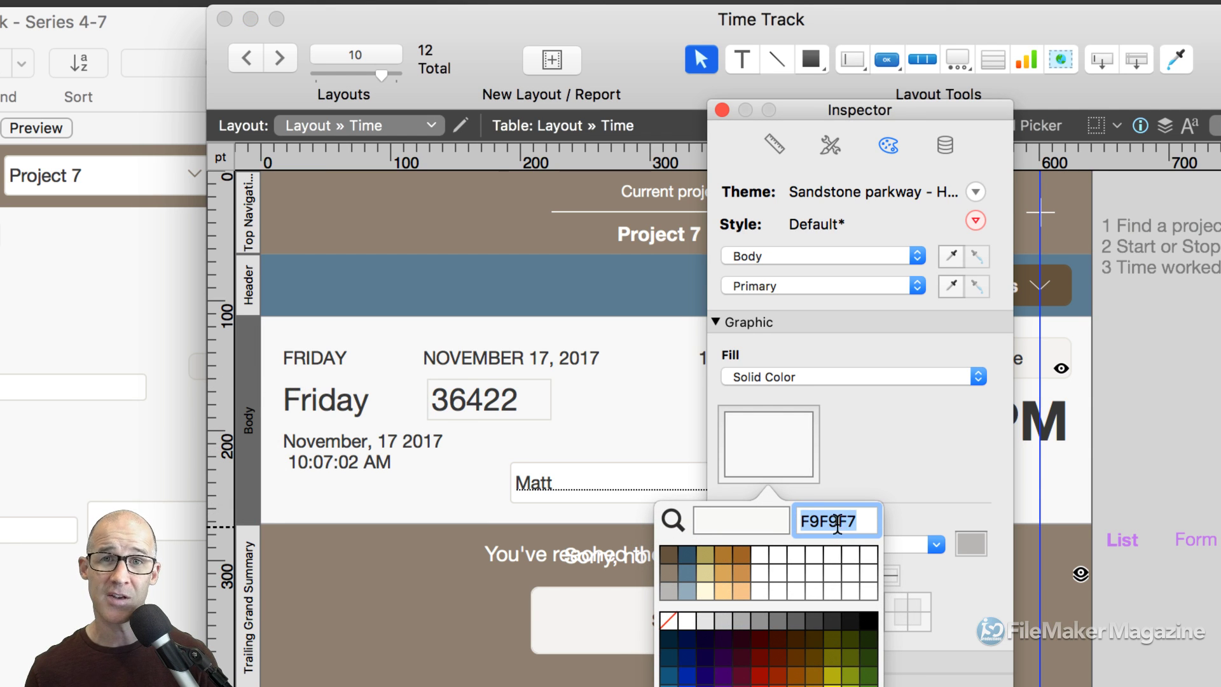
left_click(578, 404)
Fill the box over 36422 with F9F9F7 and set its border line to None.
left_click(548, 399)
left_click(777, 430)
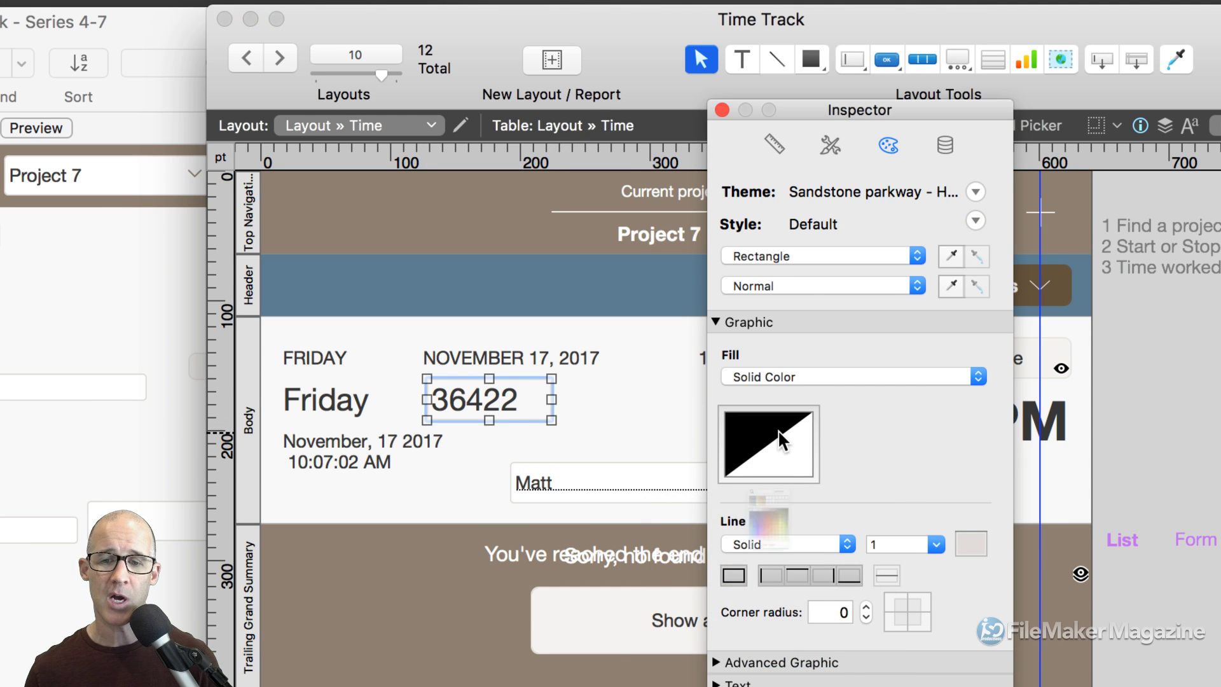
double_click(826, 517)
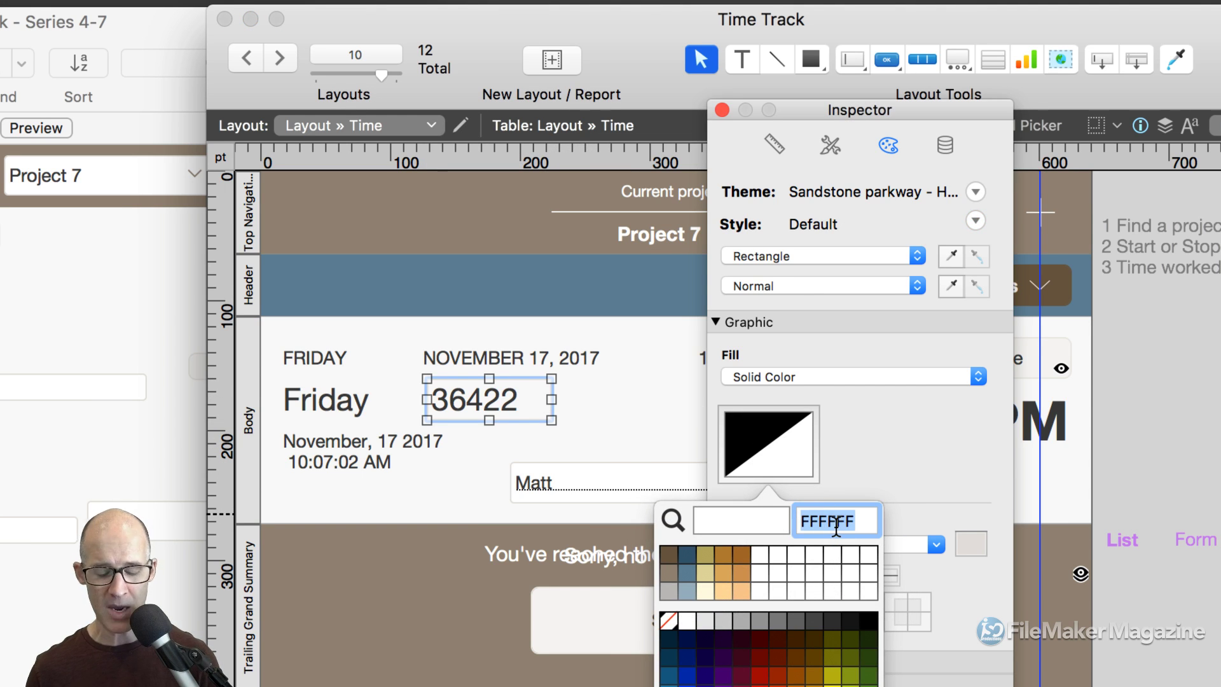
key("super+v")
key("Return")
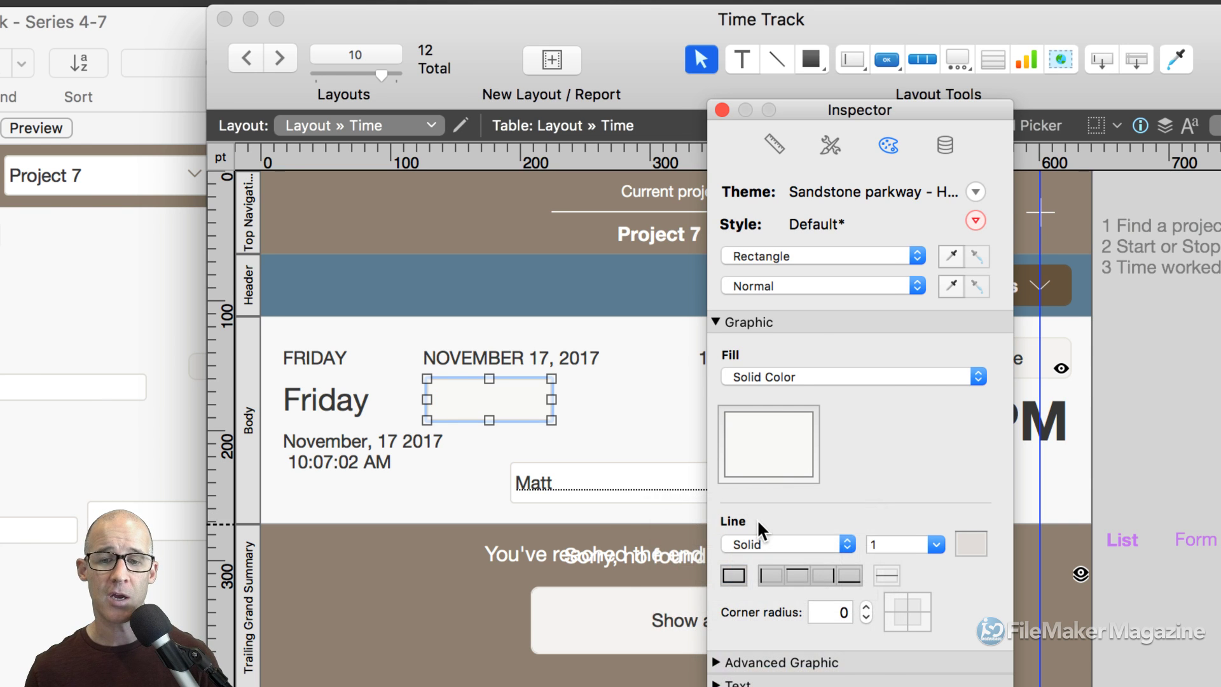
left_click(789, 543)
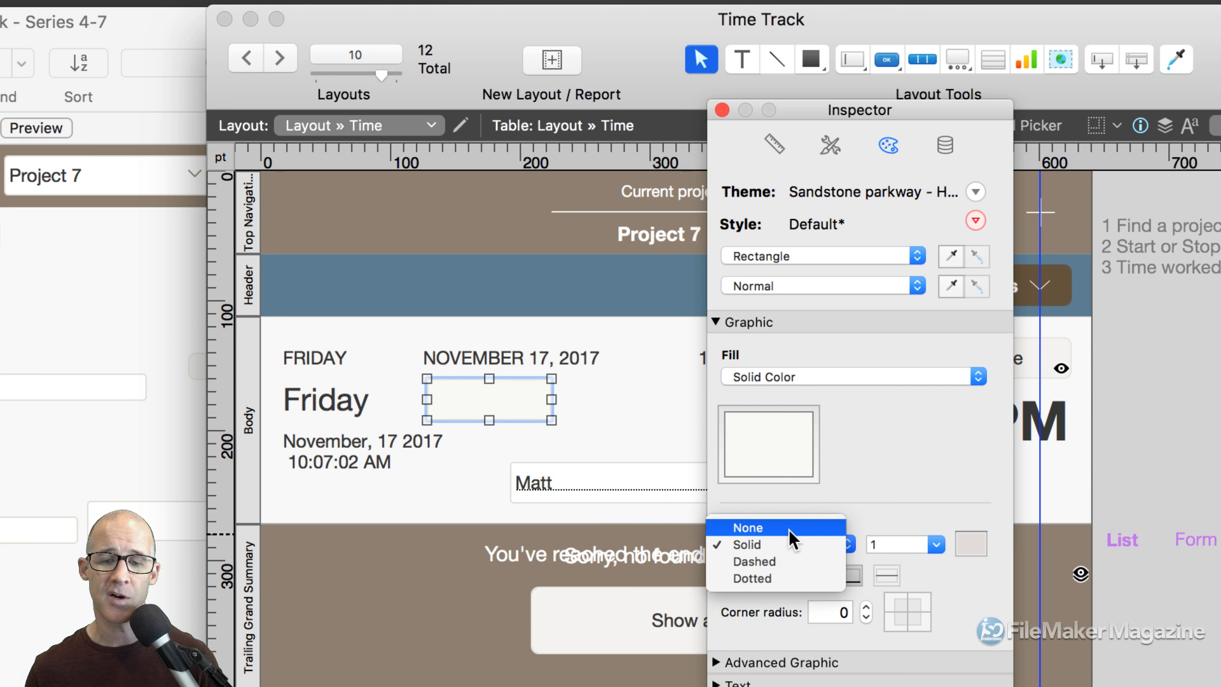
left_click(788, 527)
left_click(470, 486)
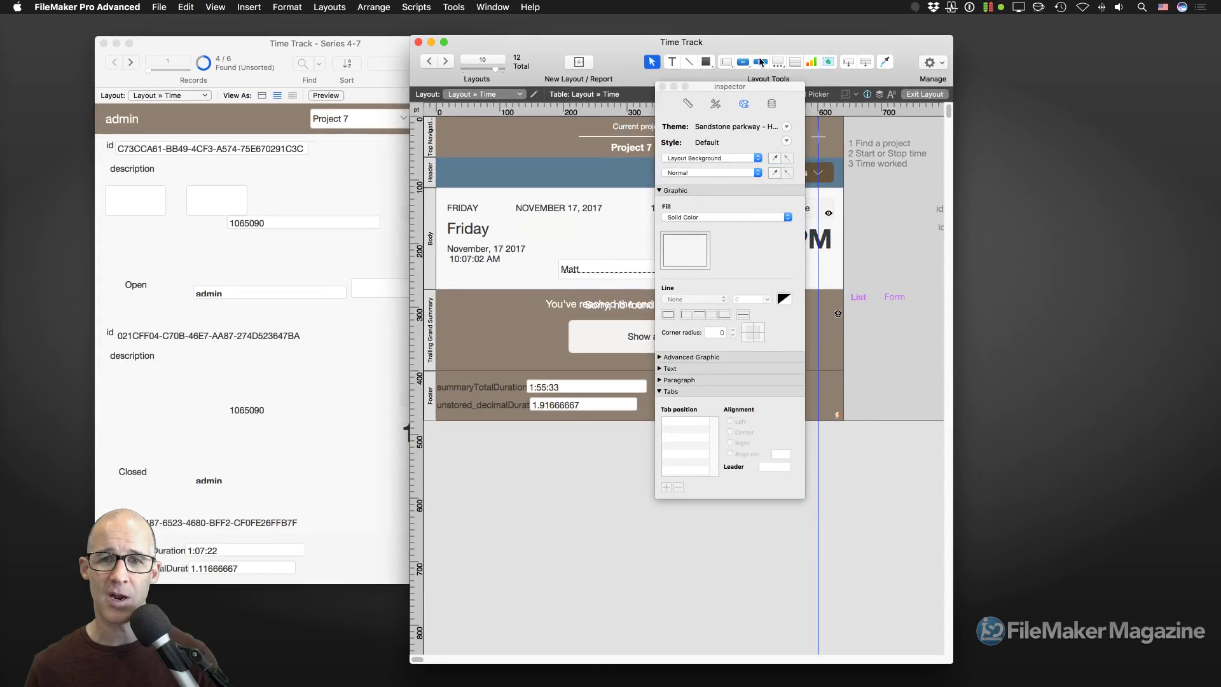
Move the Inspector to the right side and switch to Browse mode with Cmd-B.
left_click_drag(731, 87, 1043, 82)
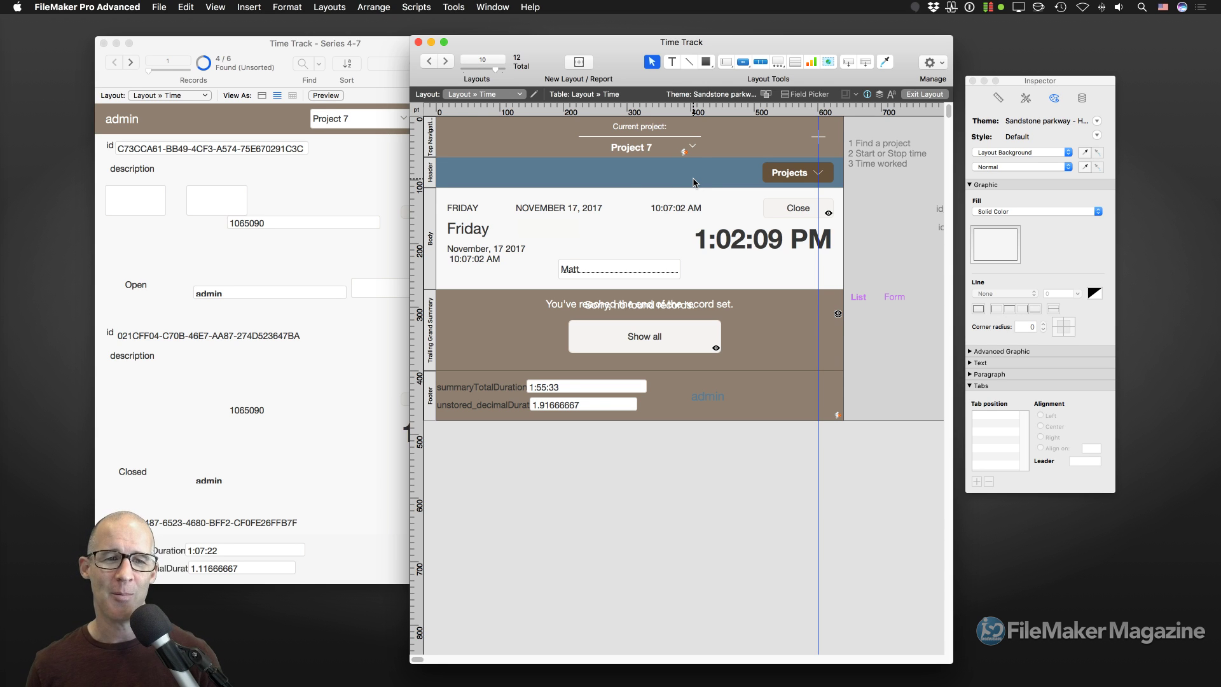
key("super+b")
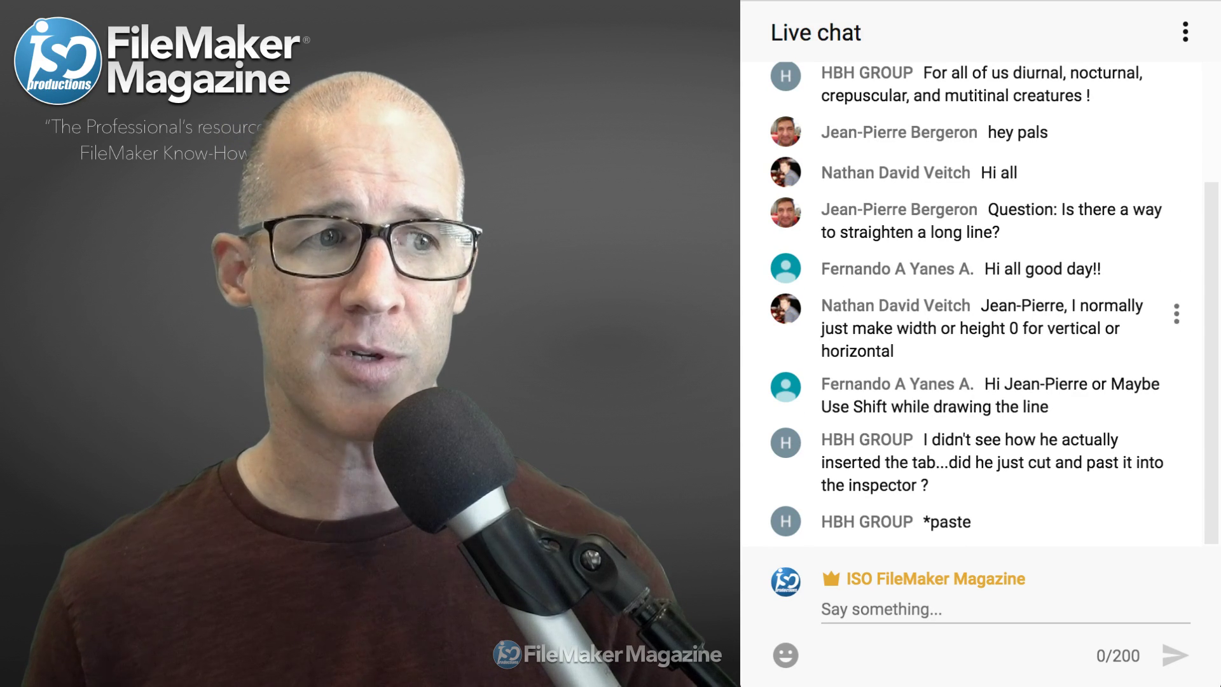
scroll(994, 306, "up", 3)
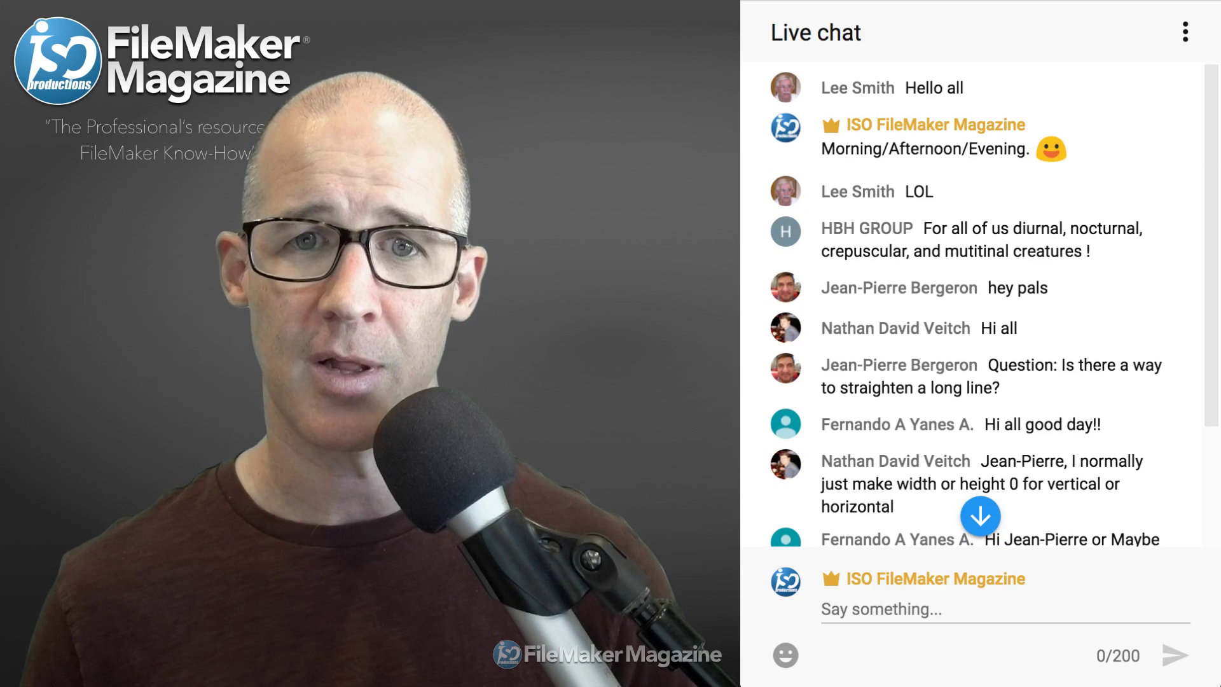
scroll(994, 306, "down", 2)
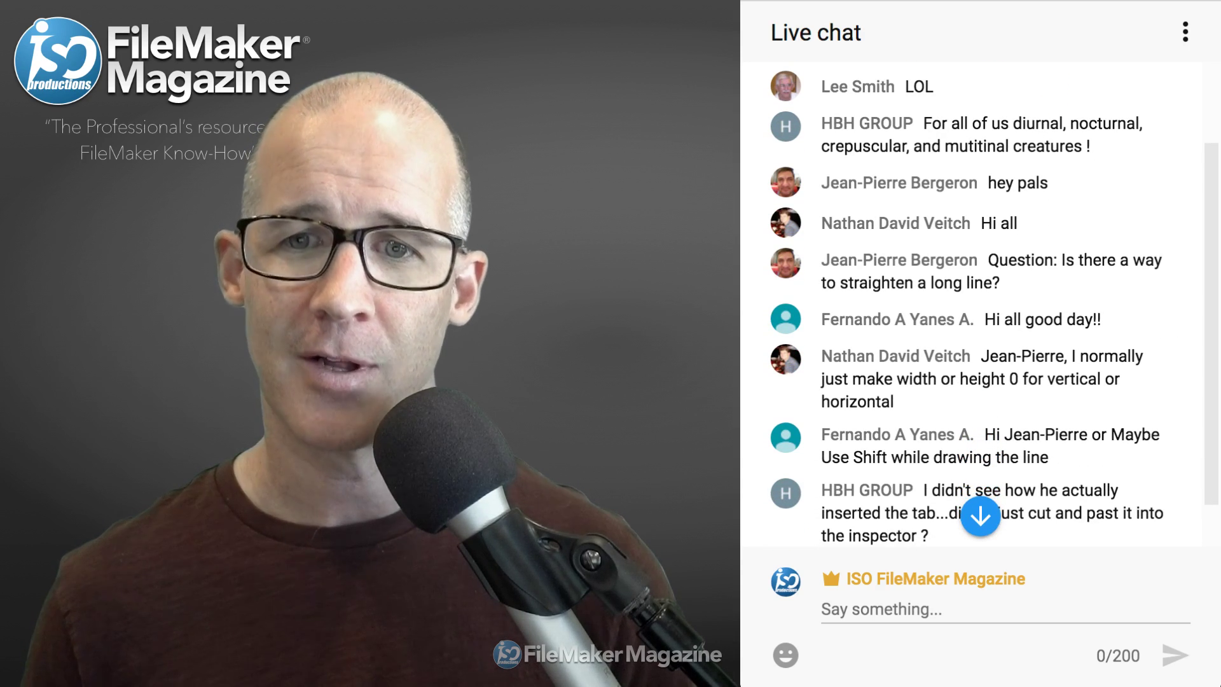
left_click_drag(932, 123, 1093, 147)
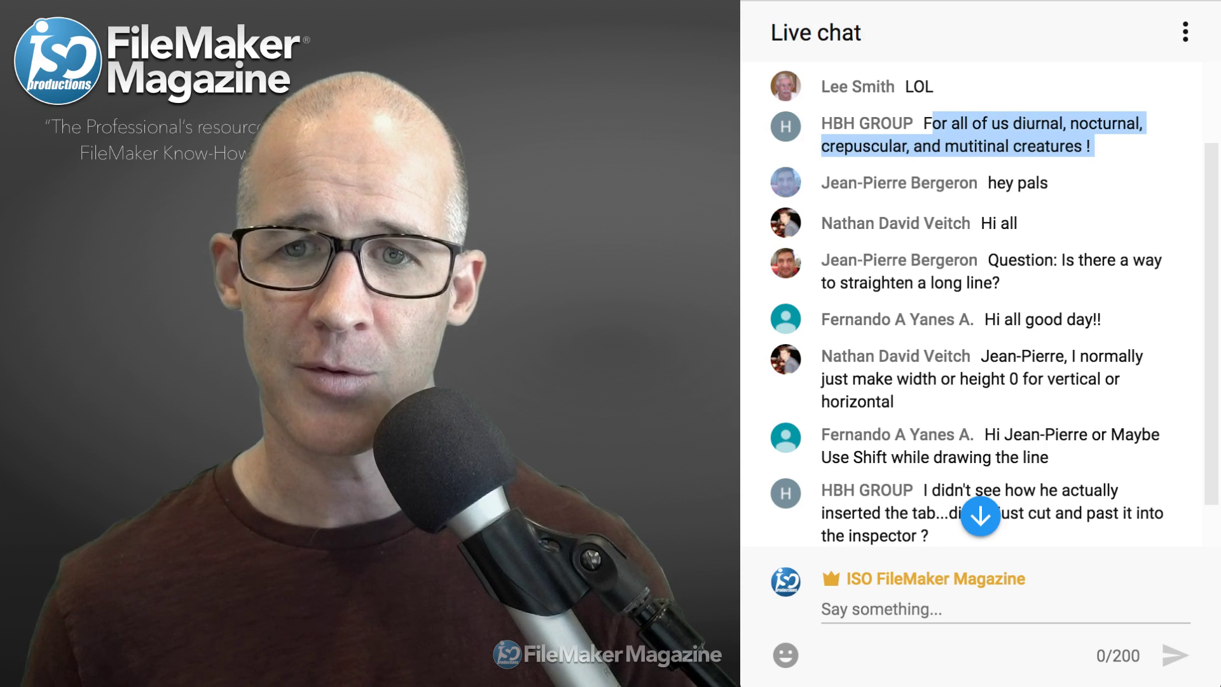
scroll(1081, 220, "down", 1)
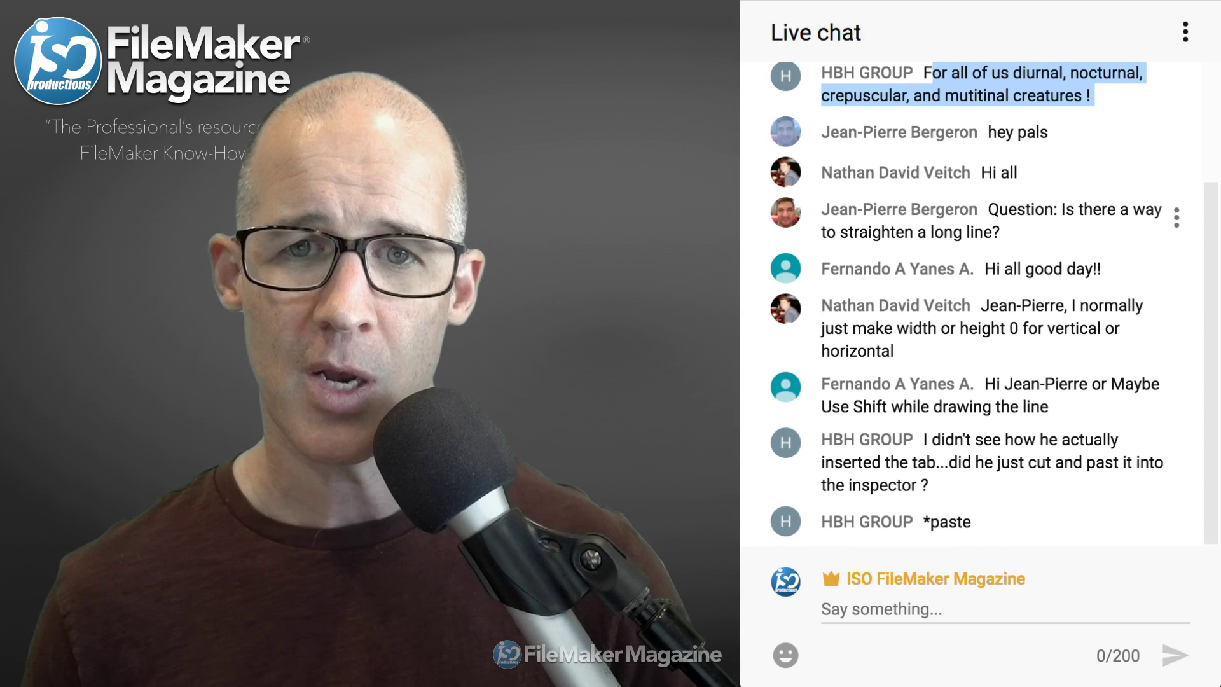
left_click_drag(988, 210, 1001, 233)
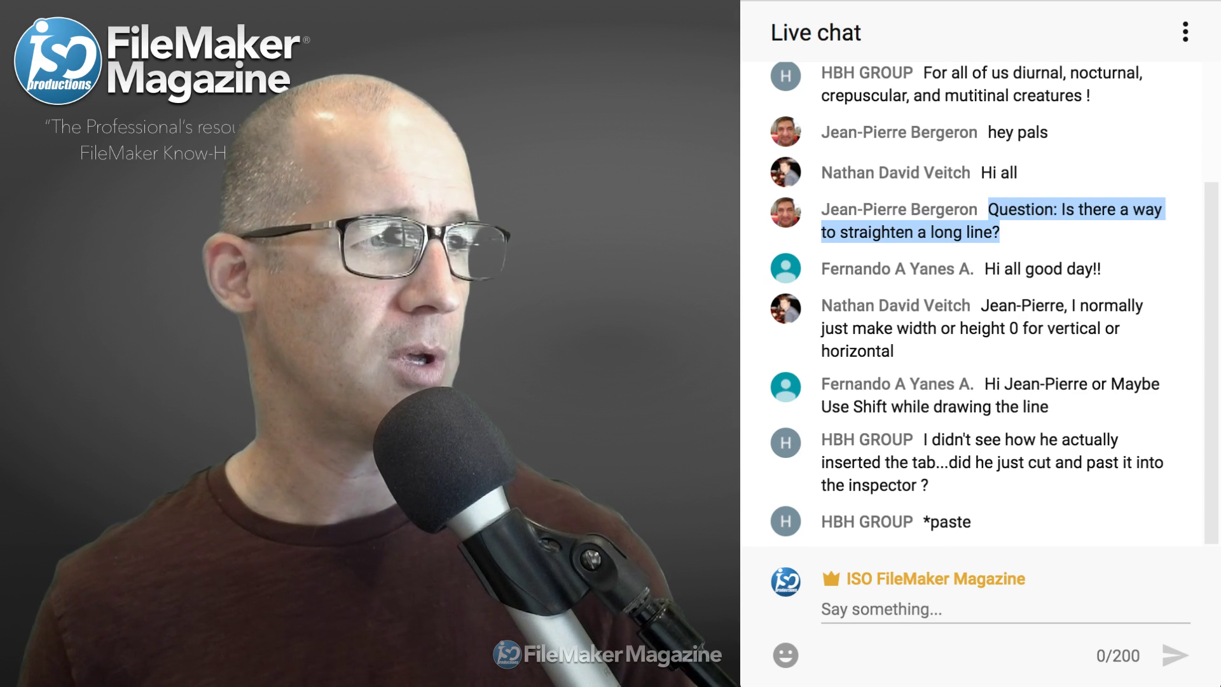
key("super+Tab")
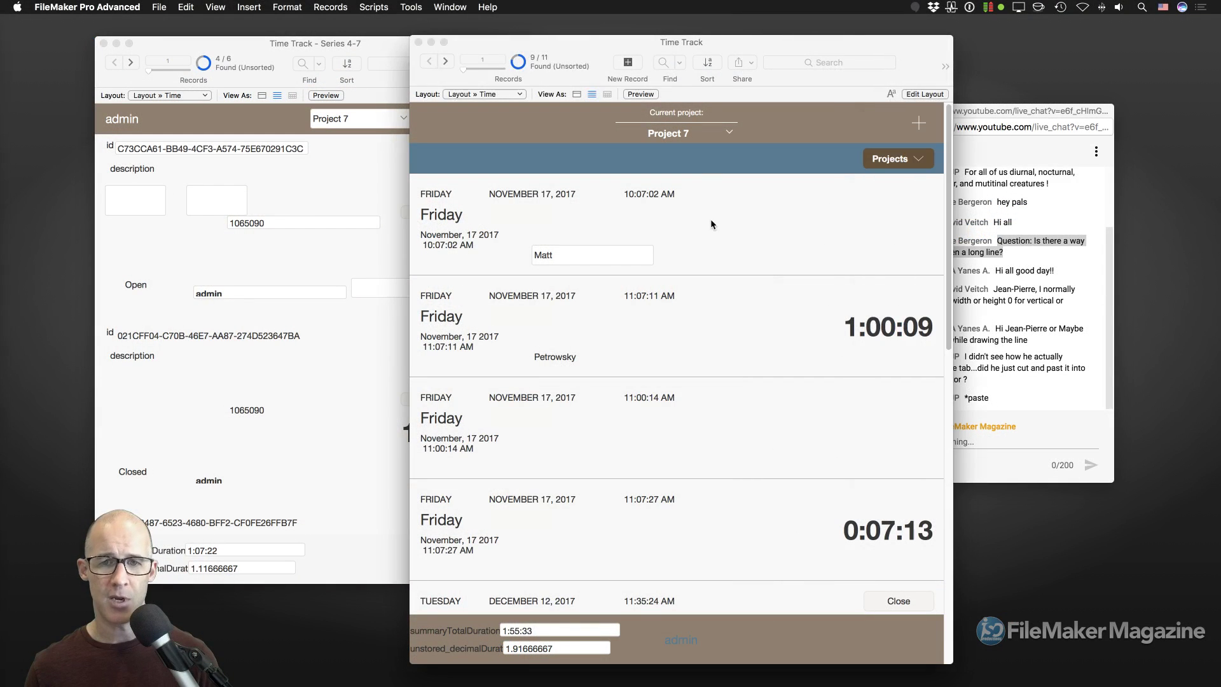
left_click(709, 219)
In Layout mode, draw a Shift-constrained horizontal line in the body above the name field.
key("super+l")
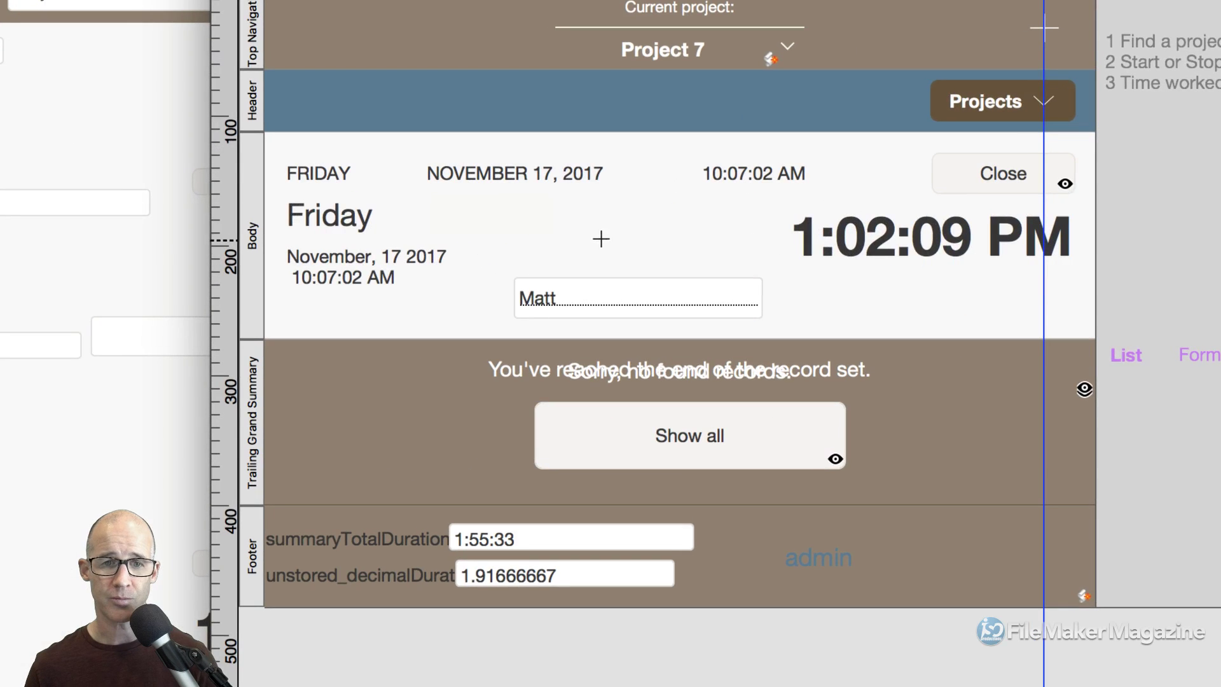
mouse_move(493, 256)
left_mouse_down()
mouse_move(751, 261)
mouse_move(860, 309)
left_mouse_up()
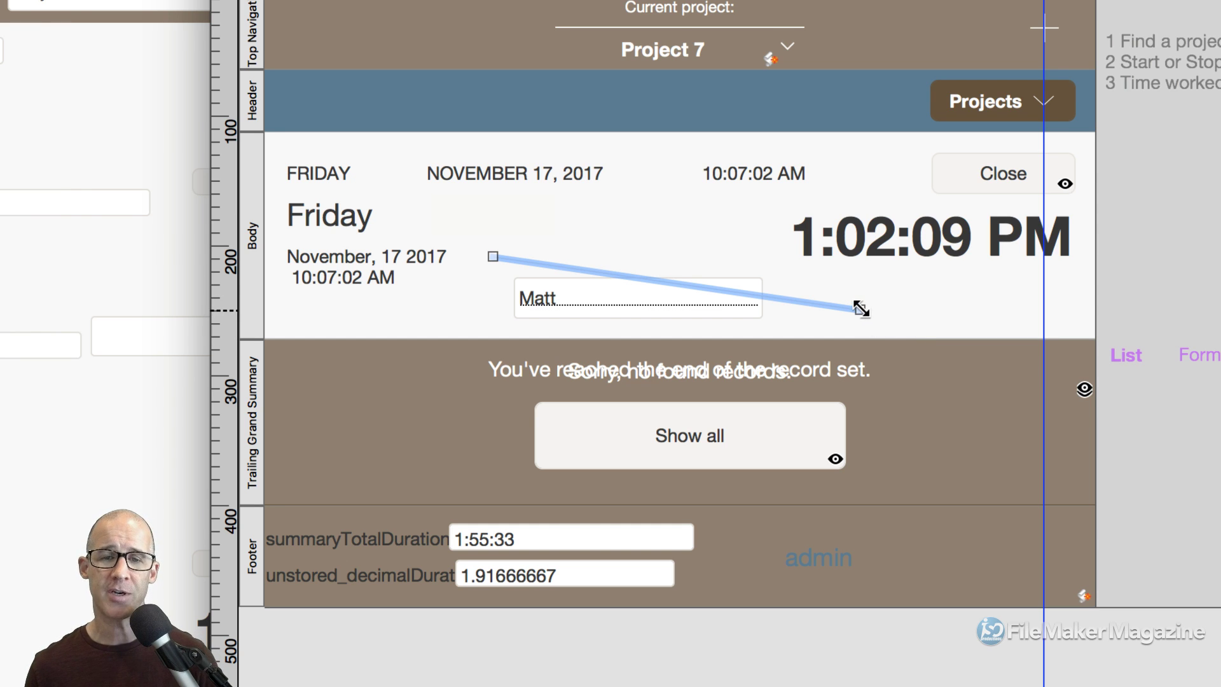
left_click_drag(860, 310, 728, 221)
key("shift")
key("shift")
key("shift")
key("shift")
key("shift")
key("shift")
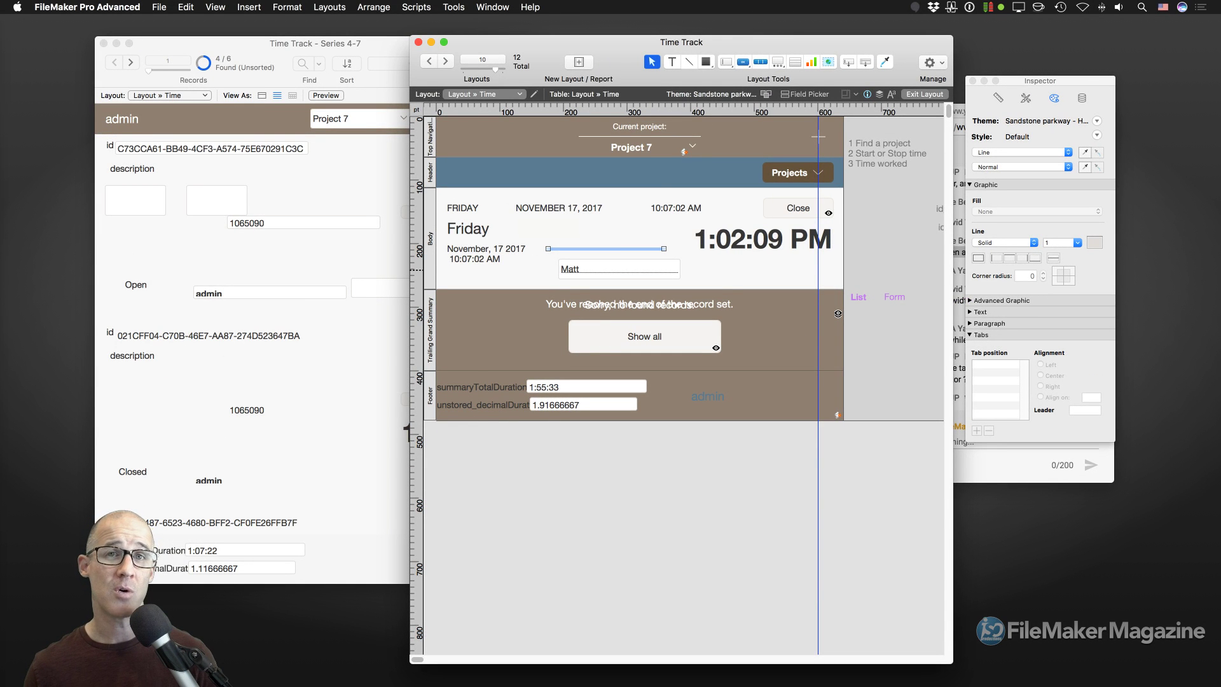
Draw a small square box on the divider line.
left_click(706, 62)
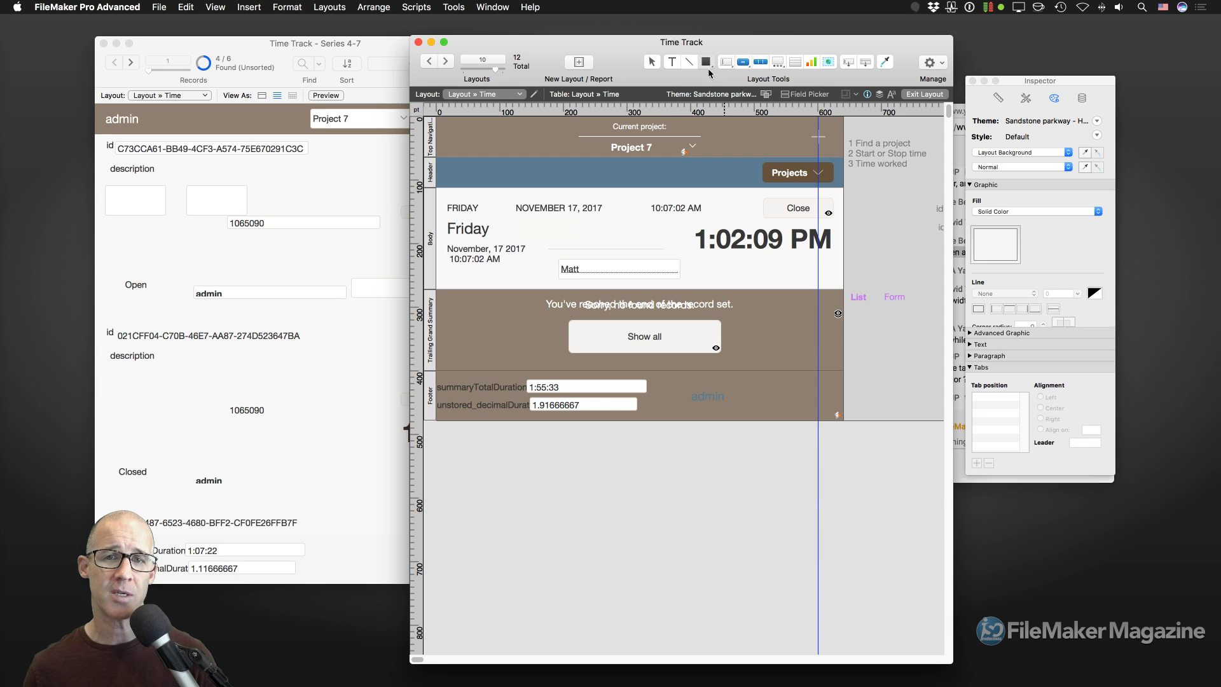
left_click_drag(609, 227, 630, 248)
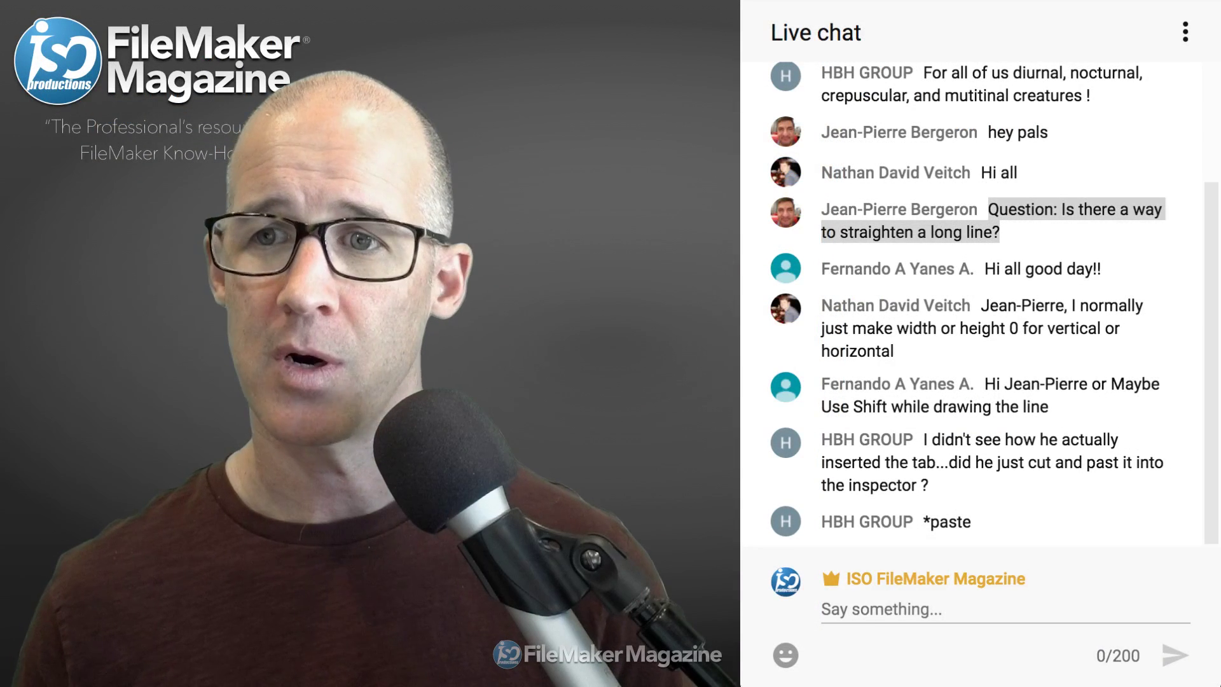
key("super+Tab")
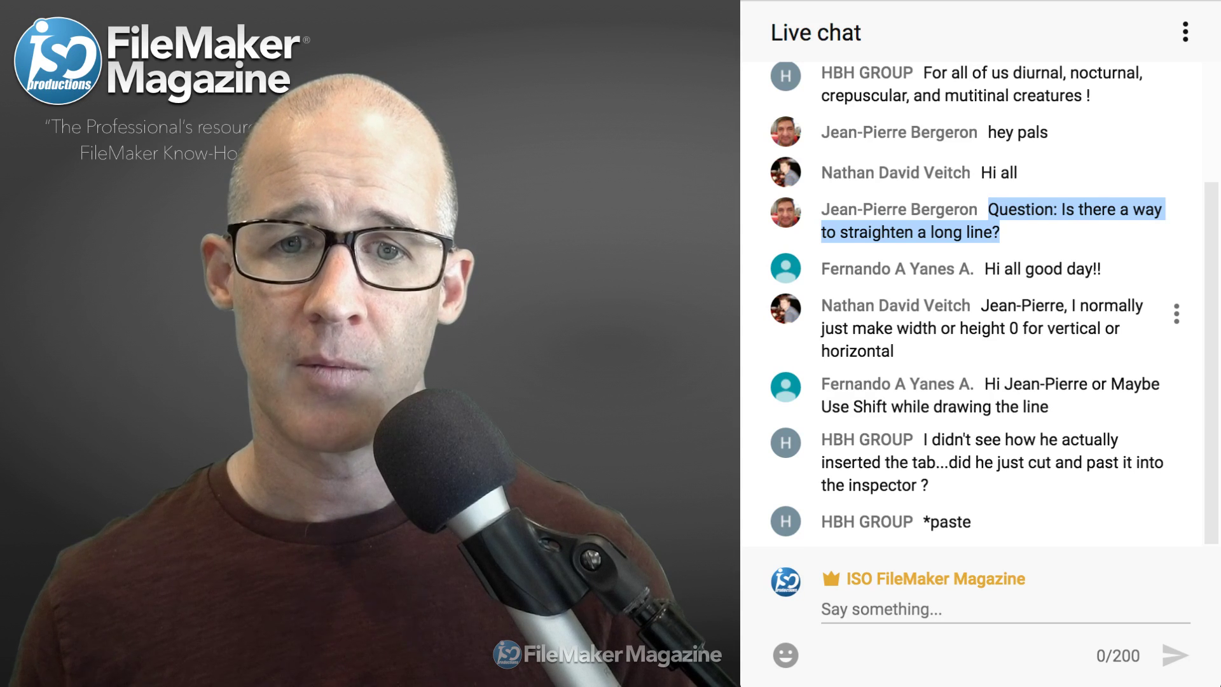
left_click_drag(981, 305, 895, 351)
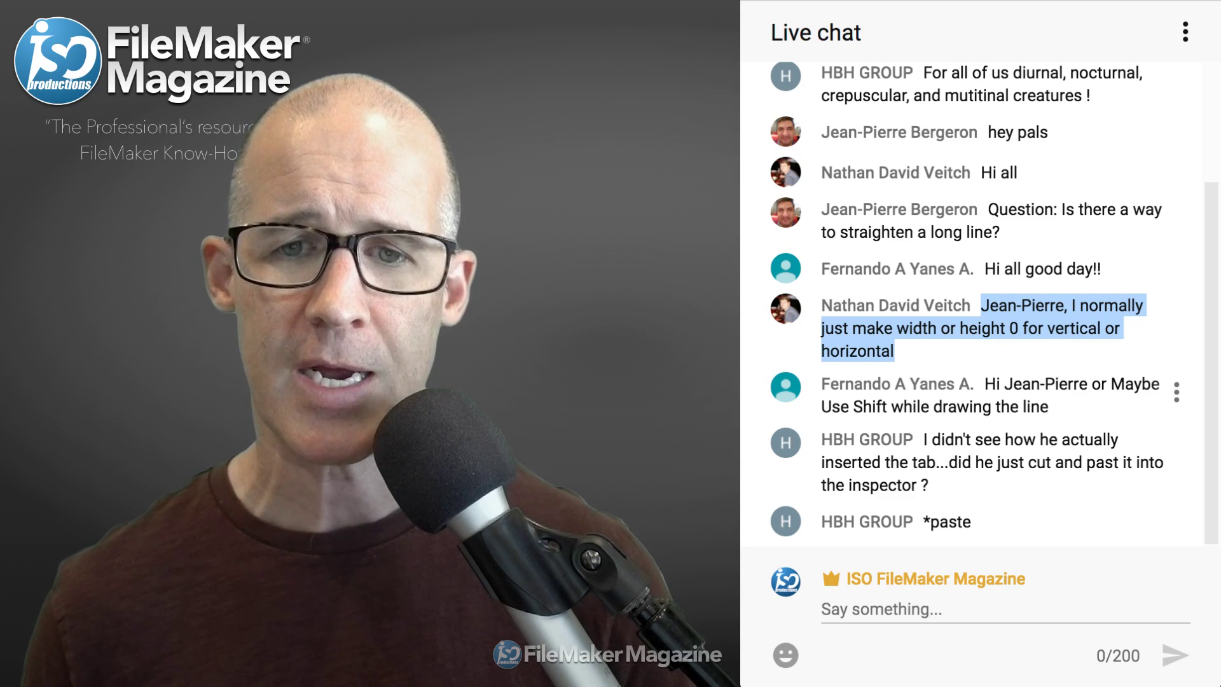
left_click_drag(985, 384, 1048, 407)
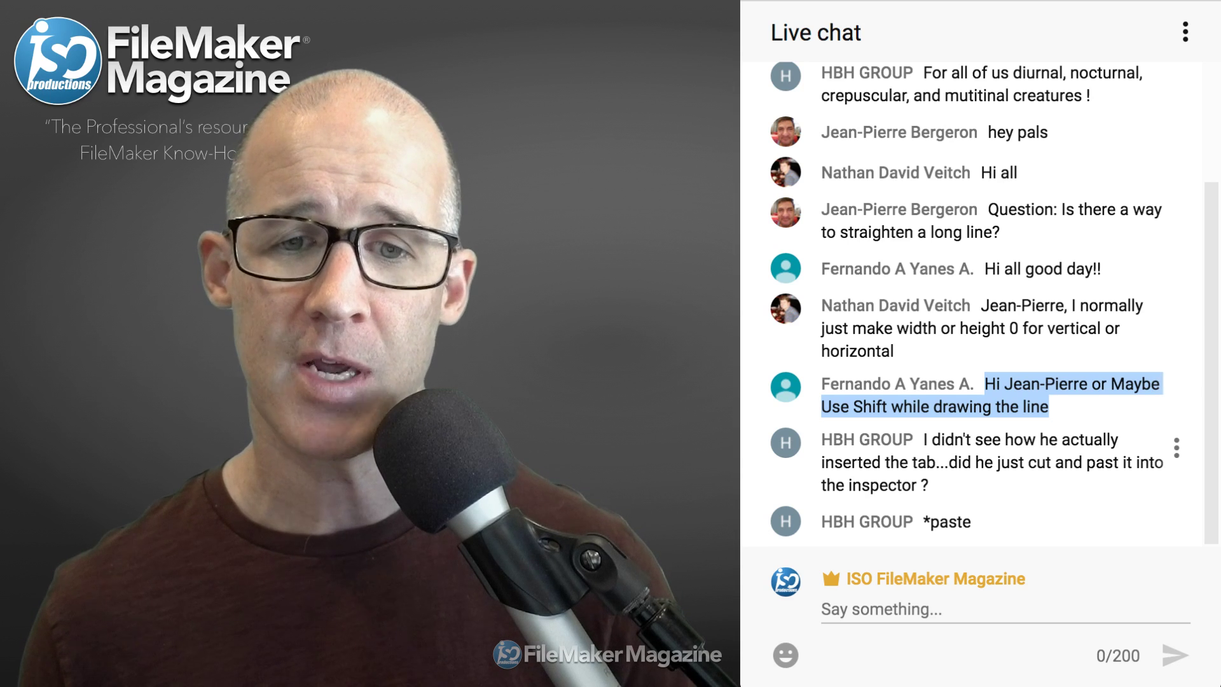
left_click_drag(924, 439, 928, 485)
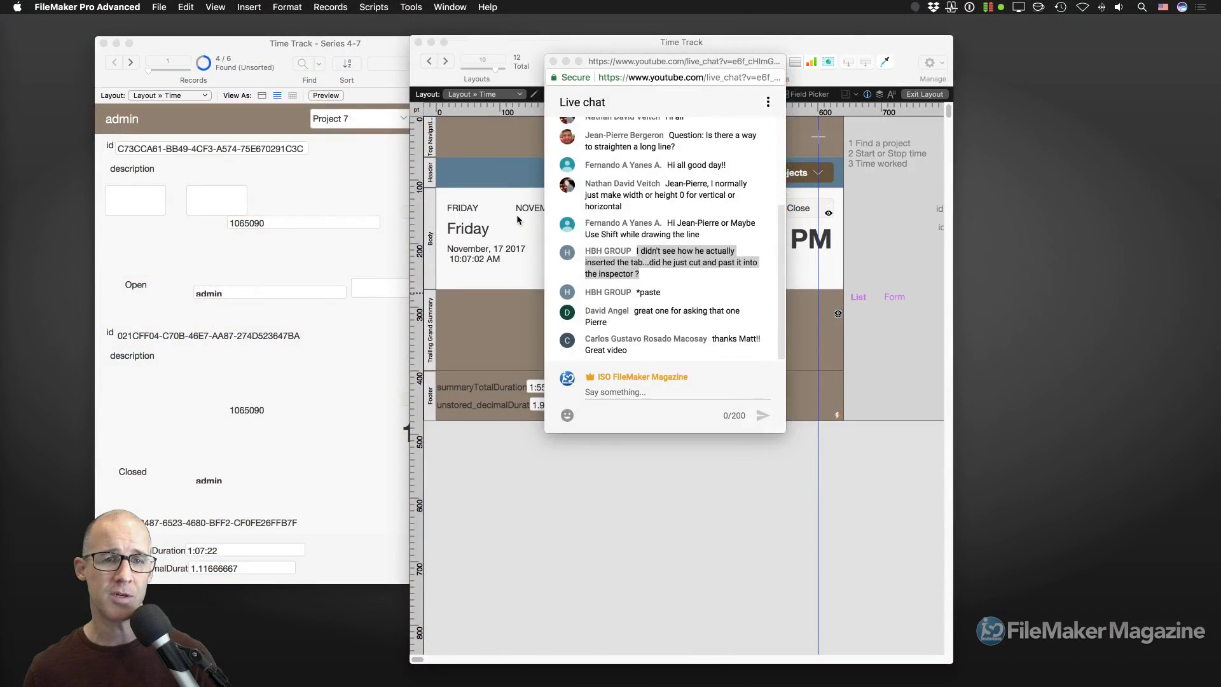
left_click(516, 215)
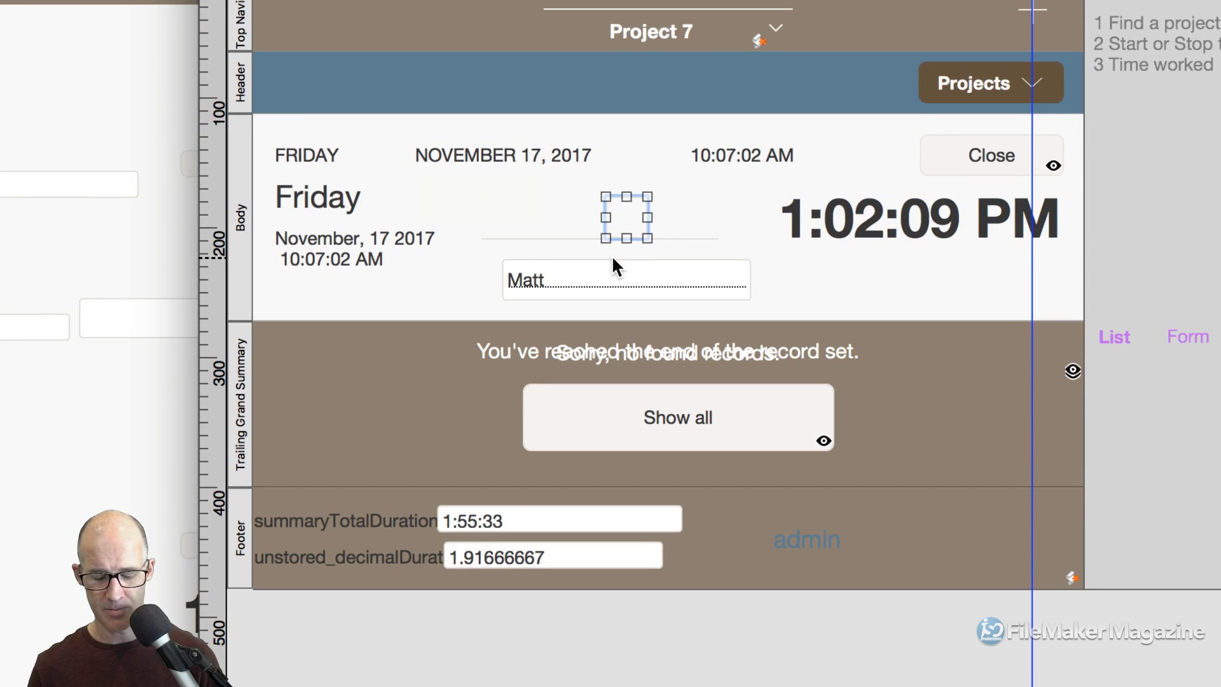
In Browse mode, delete the trailing space after the name in the name field.
key("super+b")
left_click(529, 254)
key("BackSpace")
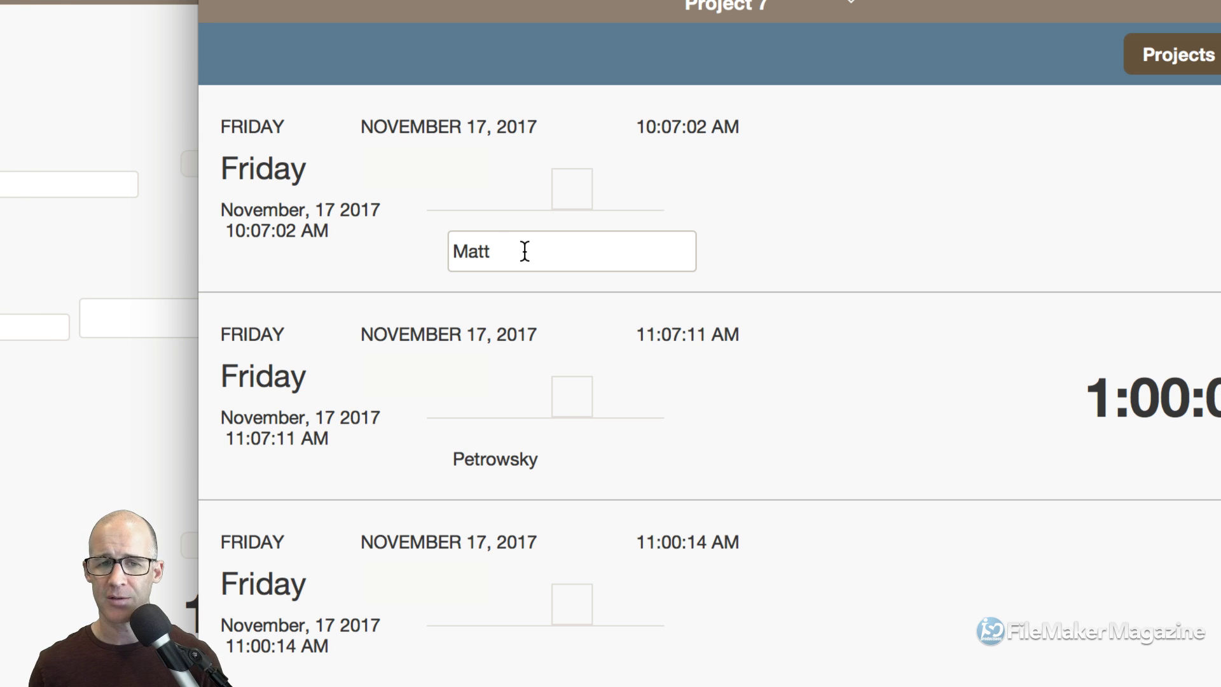
double_click(525, 251)
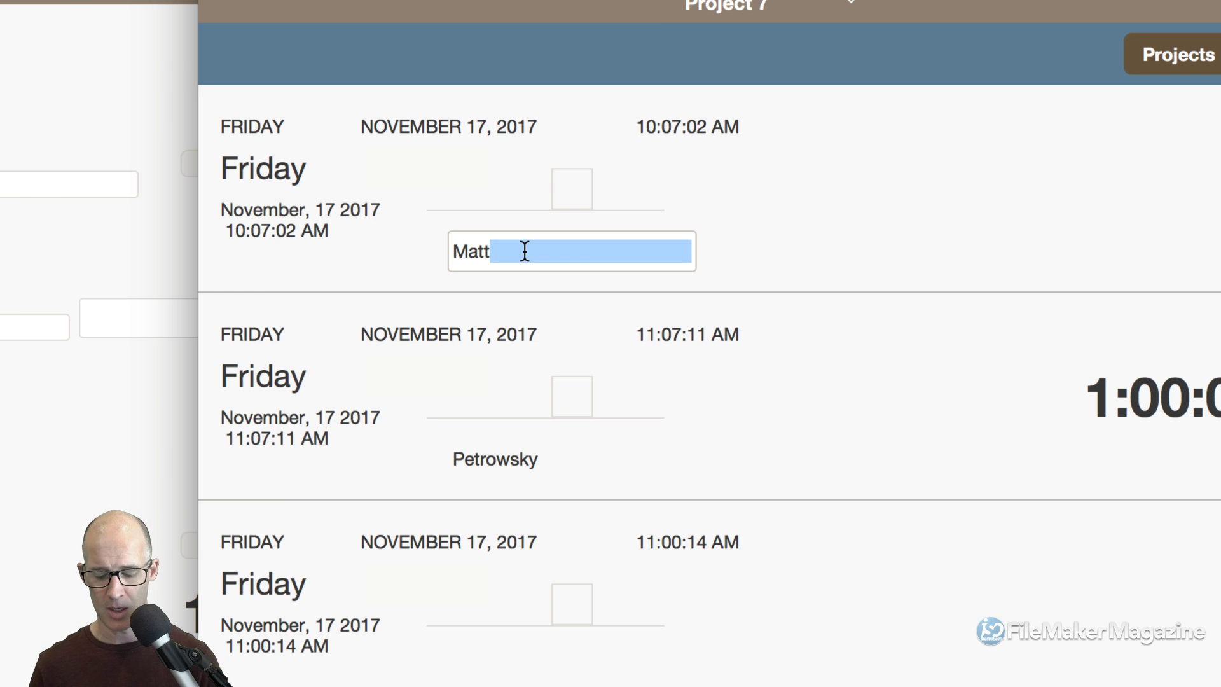
Return to Layout mode and select the date/time line in the body.
key("super+l")
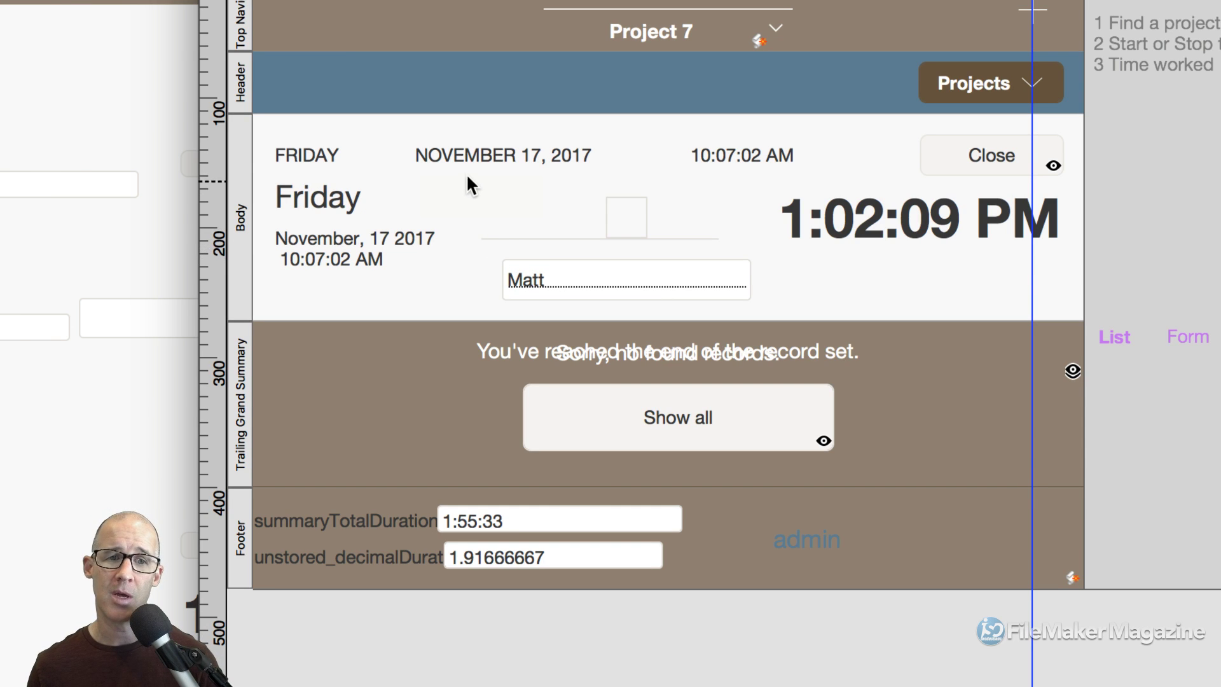
left_click(471, 164)
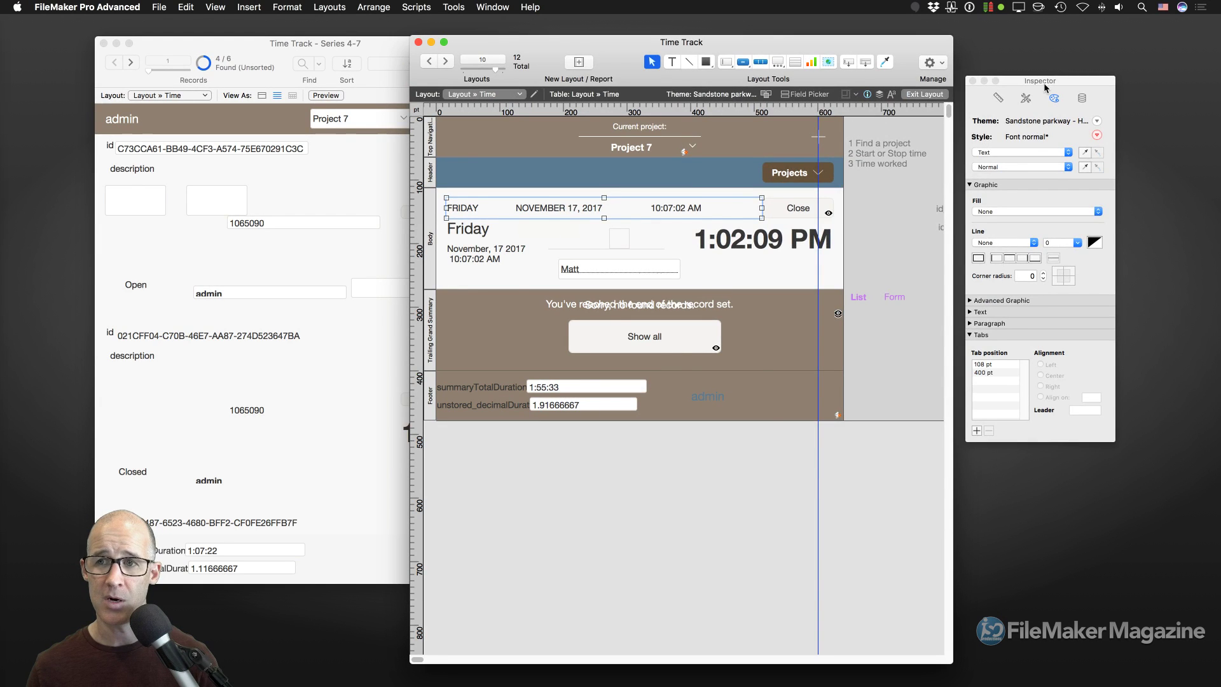
left_click_drag(1045, 88, 746, 107)
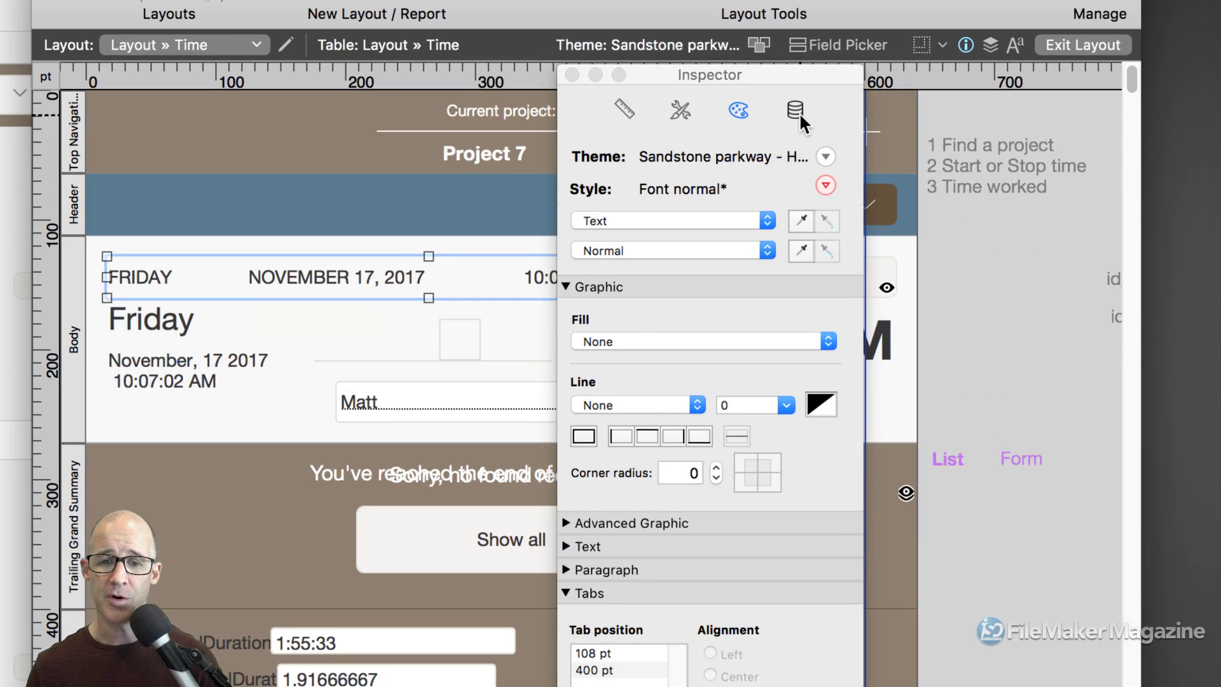
Clear the separator after Thursday in the date/time line's custom date format.
left_click(796, 110)
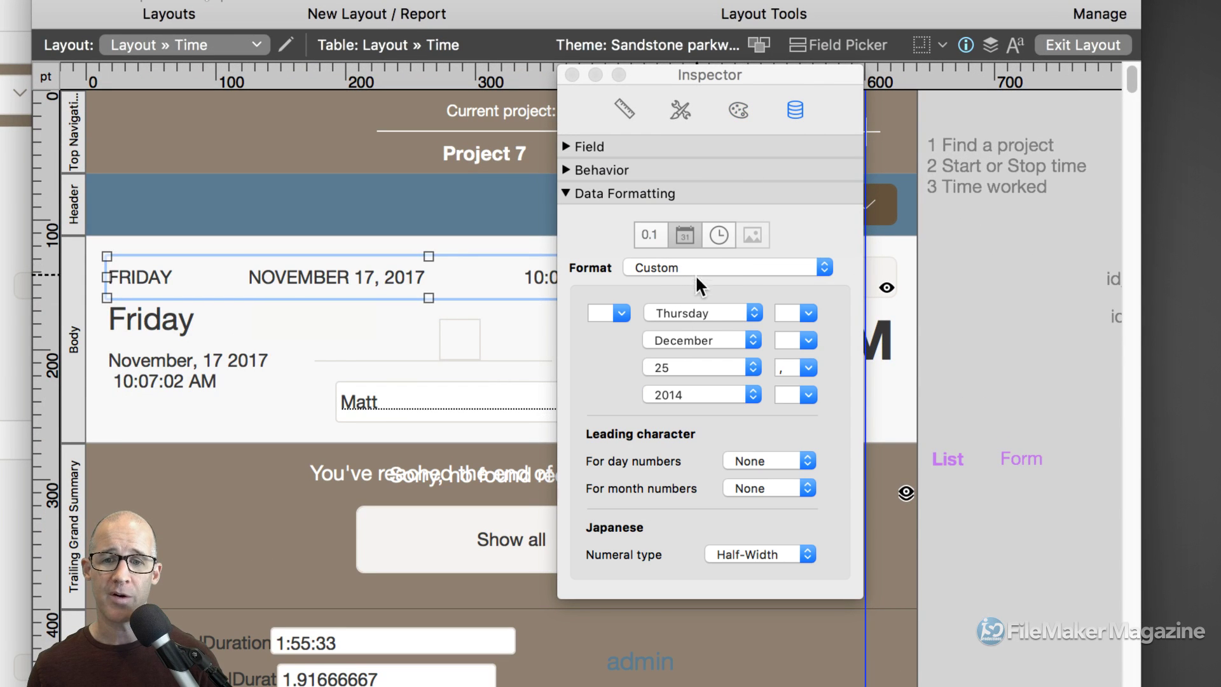
left_click(786, 313)
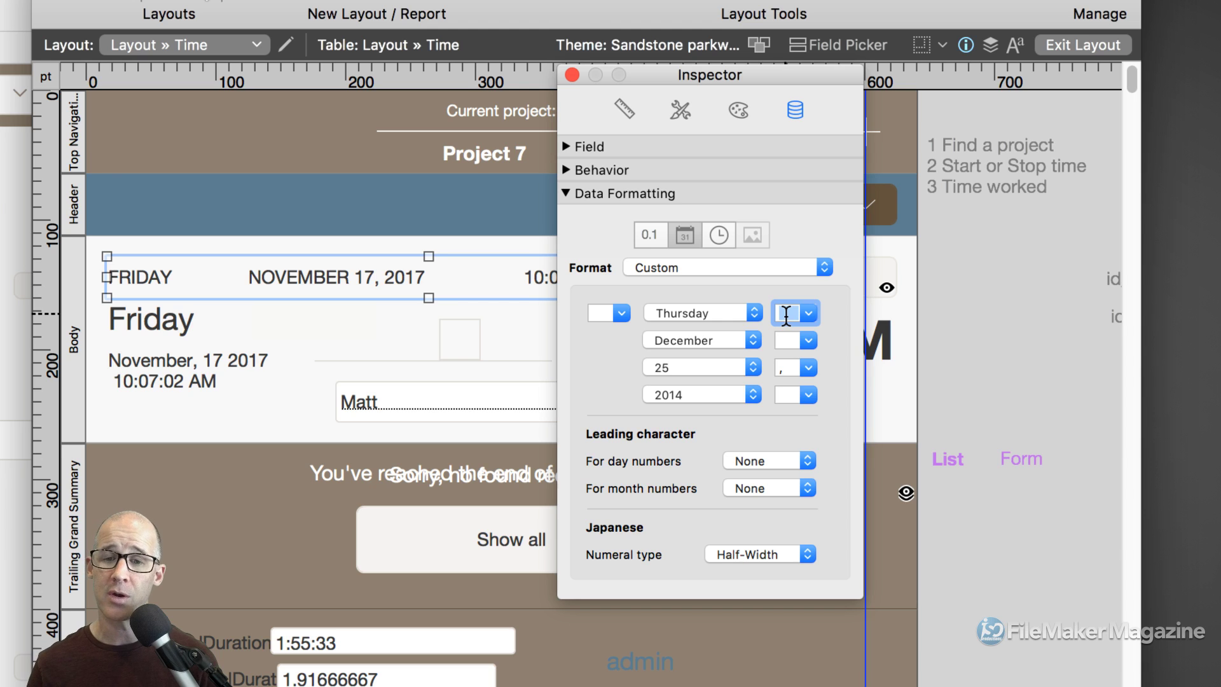
key("BackSpace")
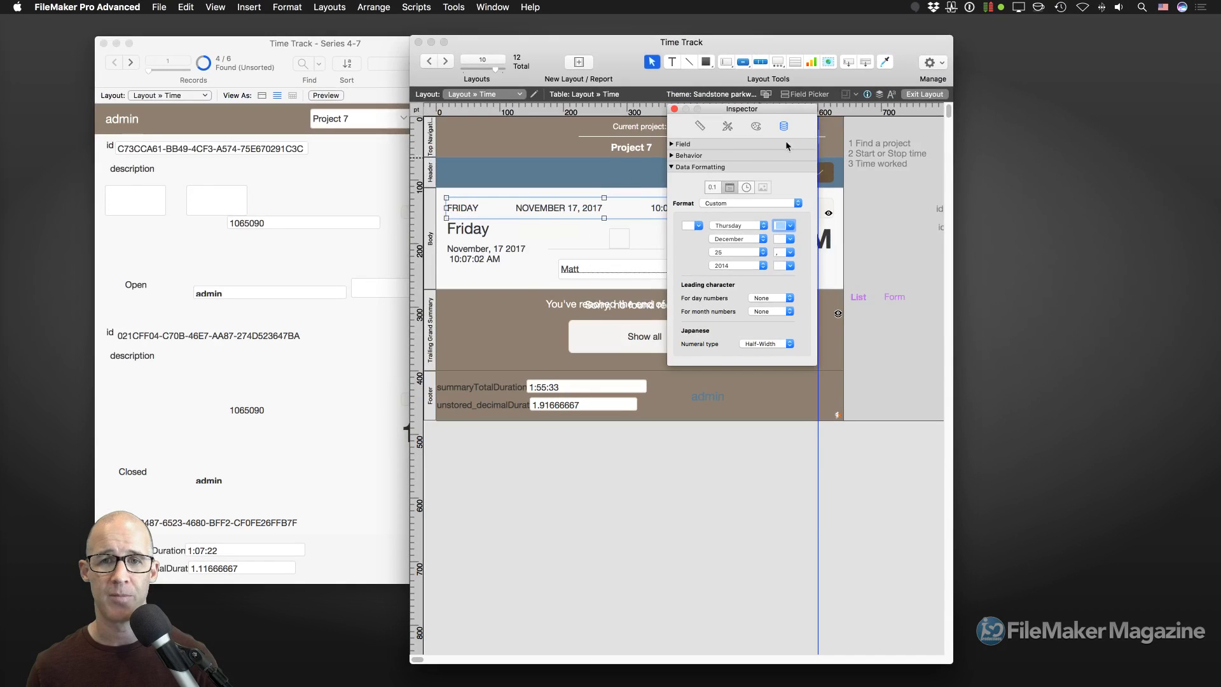
left_click_drag(717, 75, 957, 158)
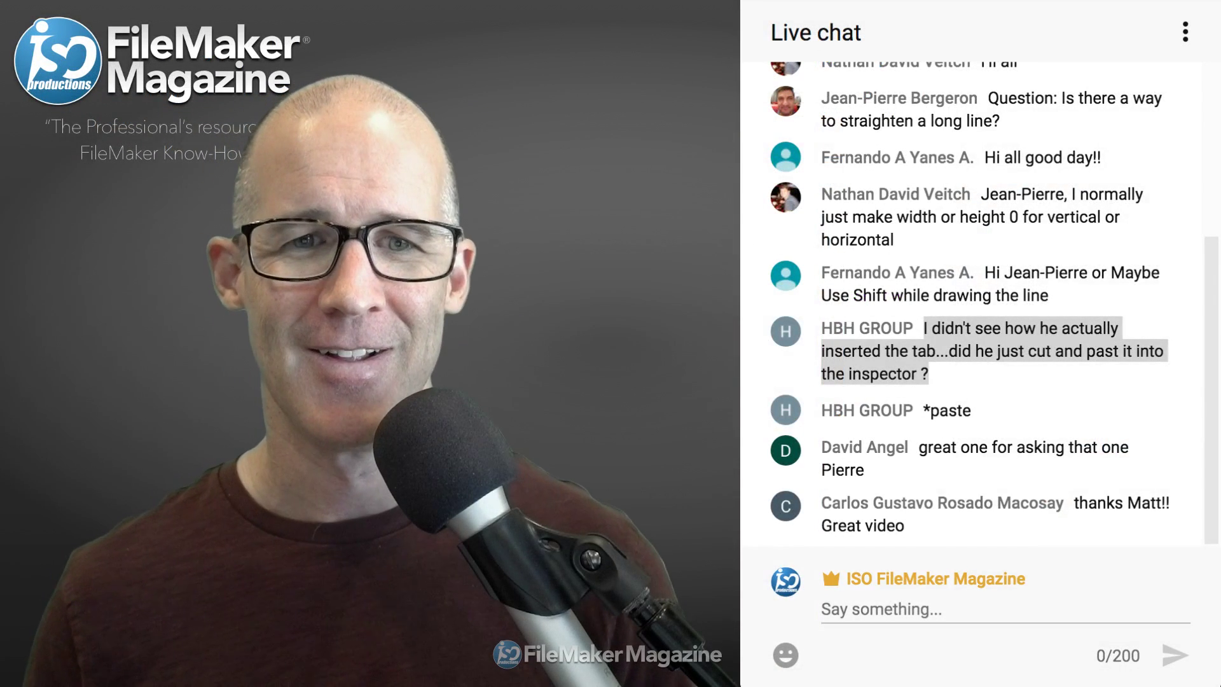
key("super+Tab")
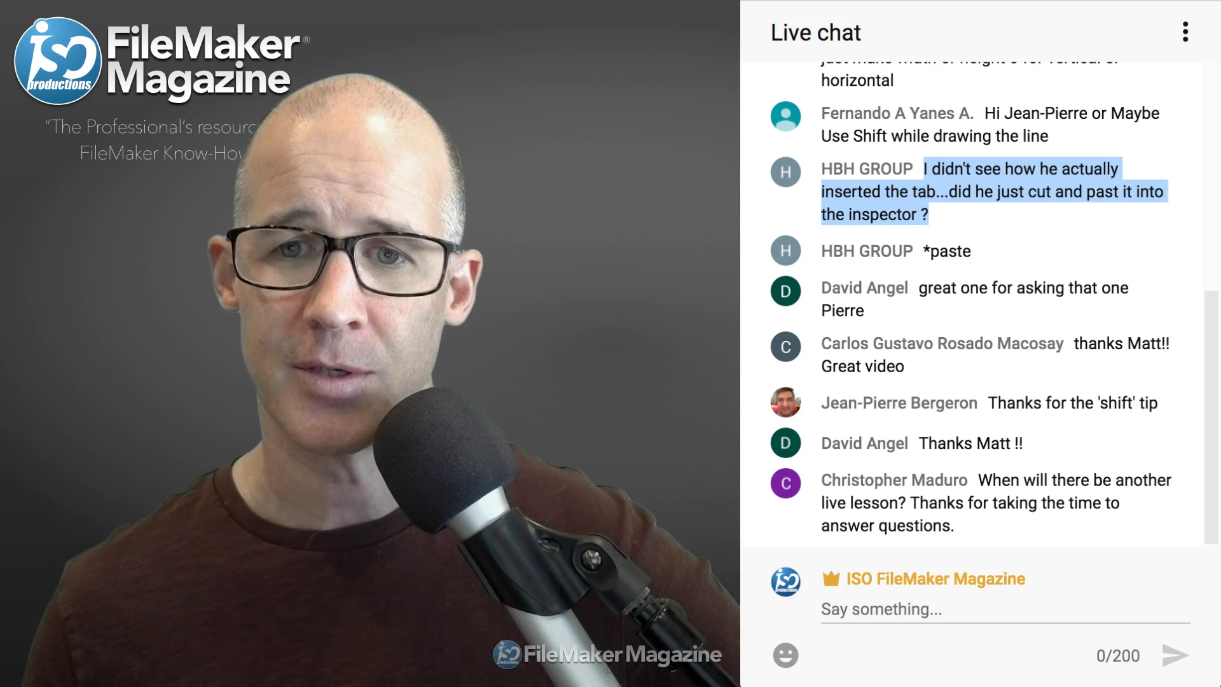
left_click_drag(996, 402, 1145, 402)
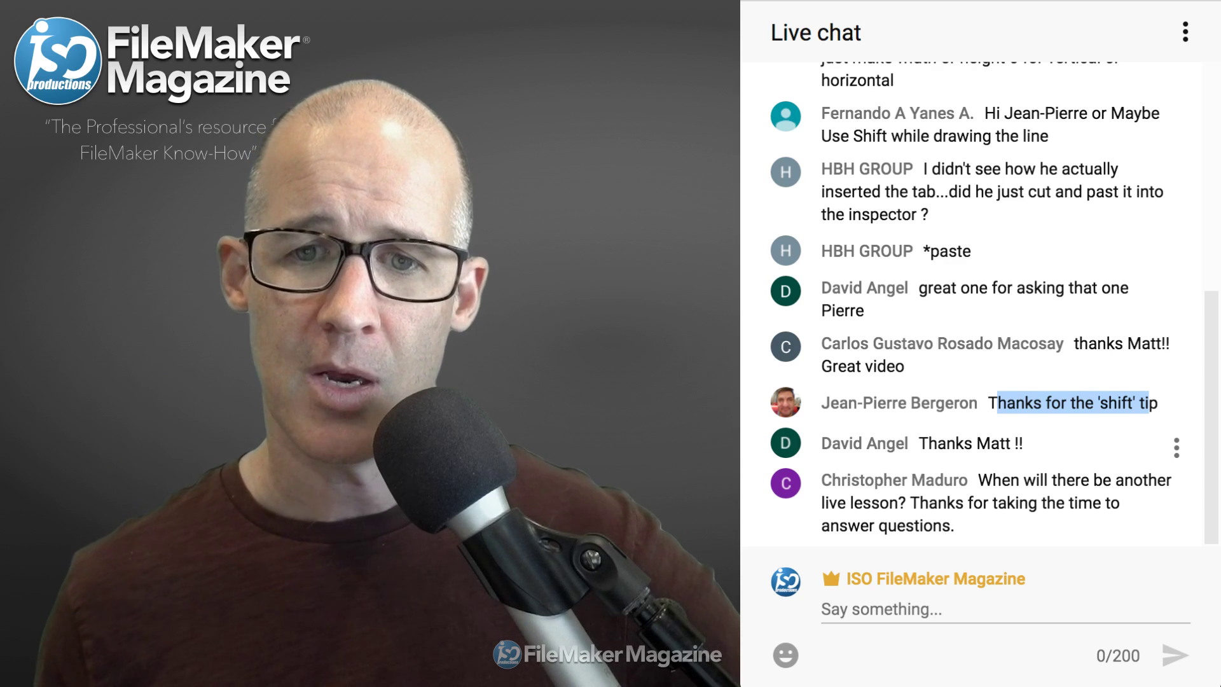
left_click_drag(978, 480, 954, 526)
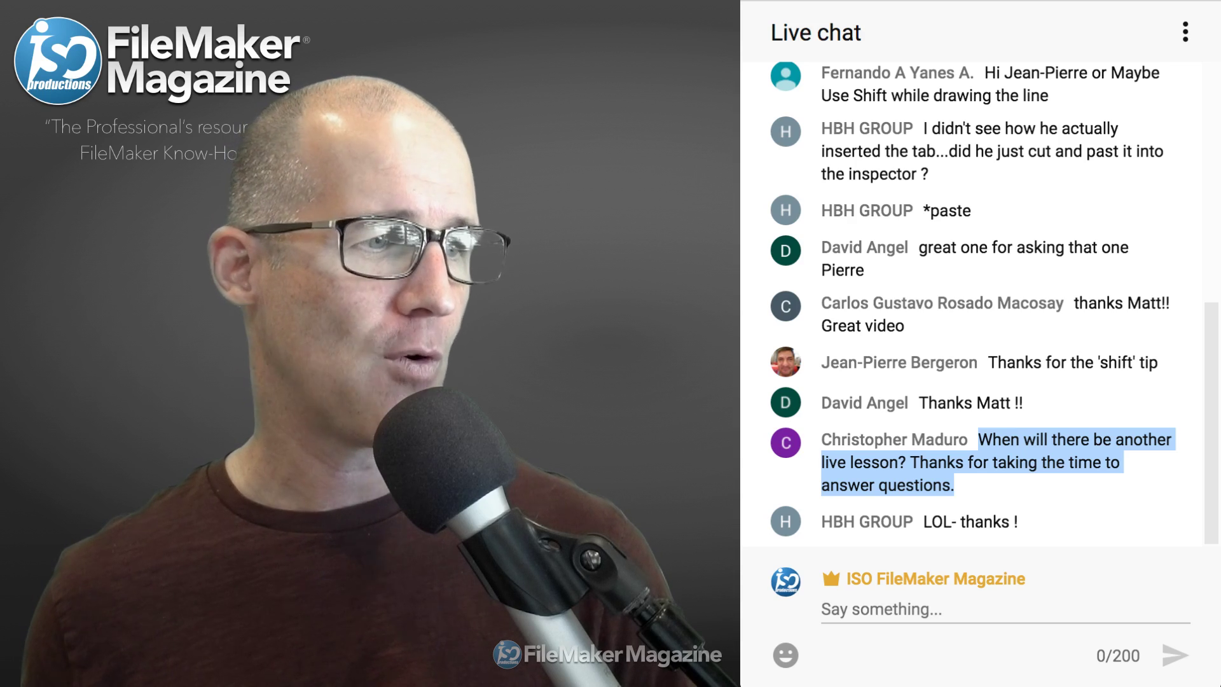
key("super+Tab")
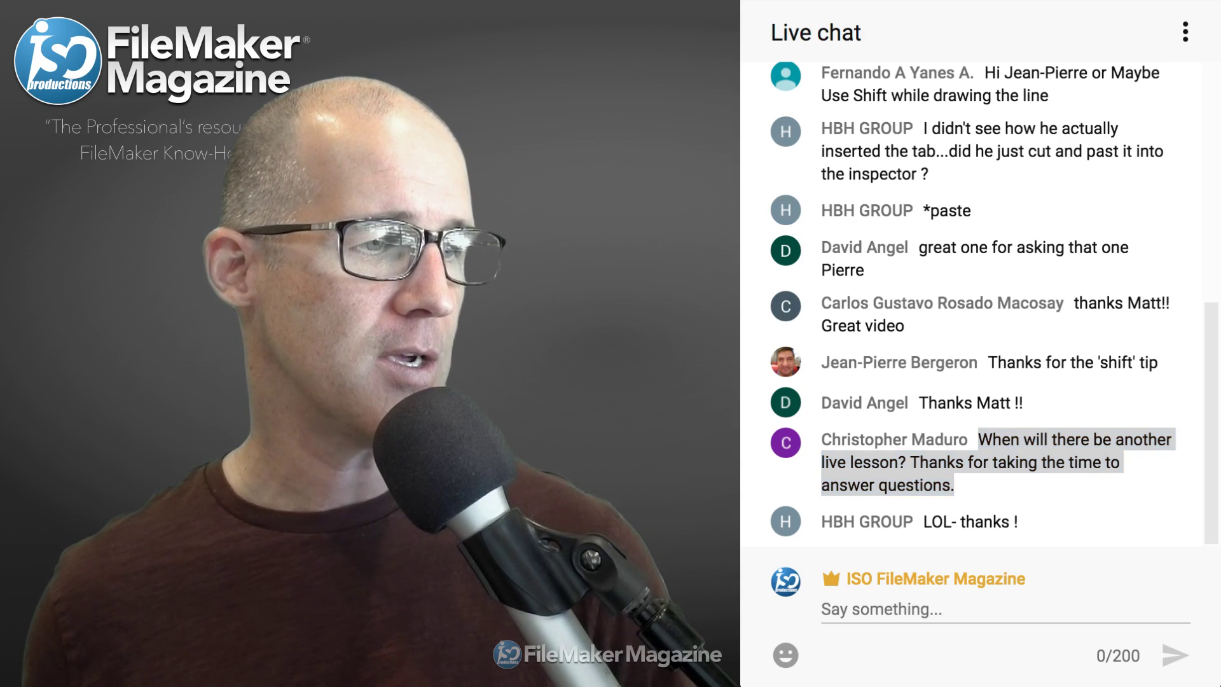